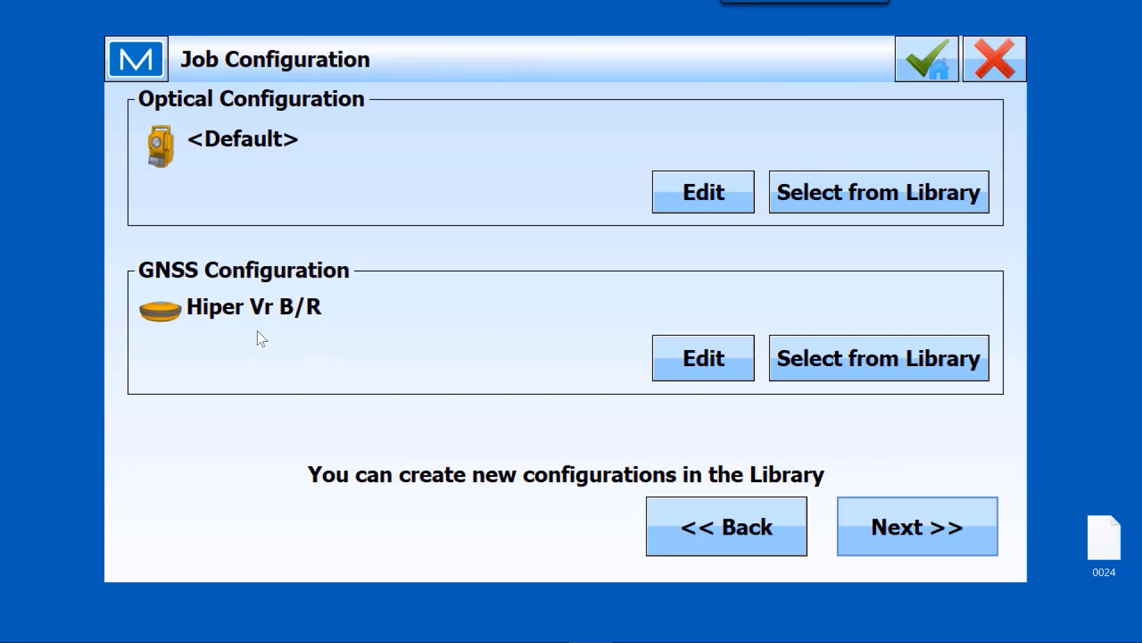
- Leave the job's projection at <none> and finish the job setup with US Feet units
click(880, 523)
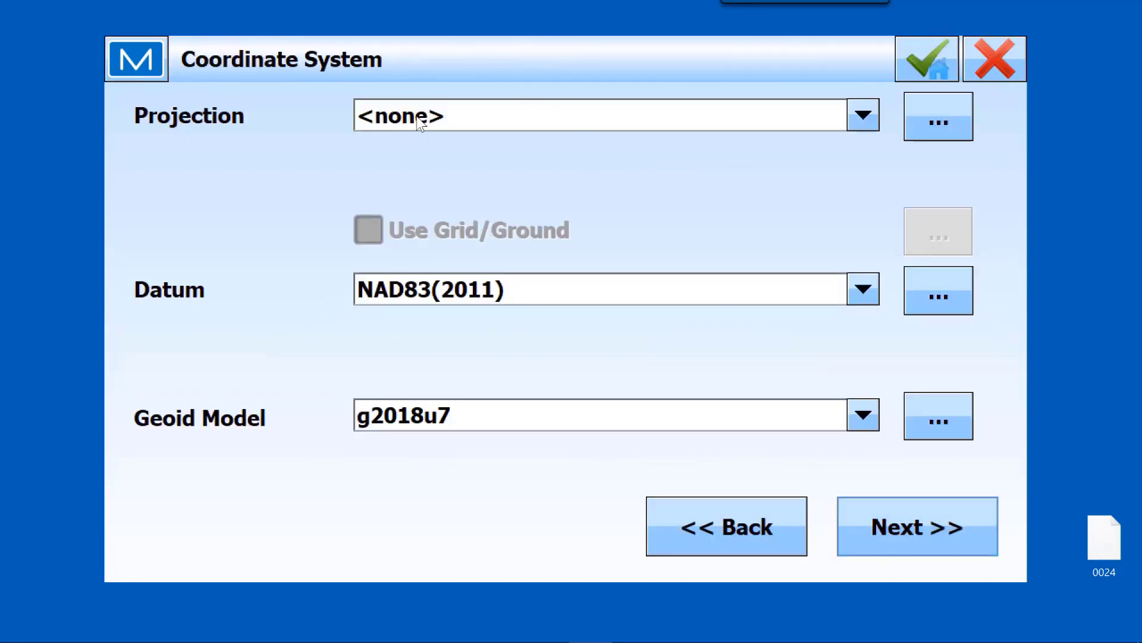
click(864, 115)
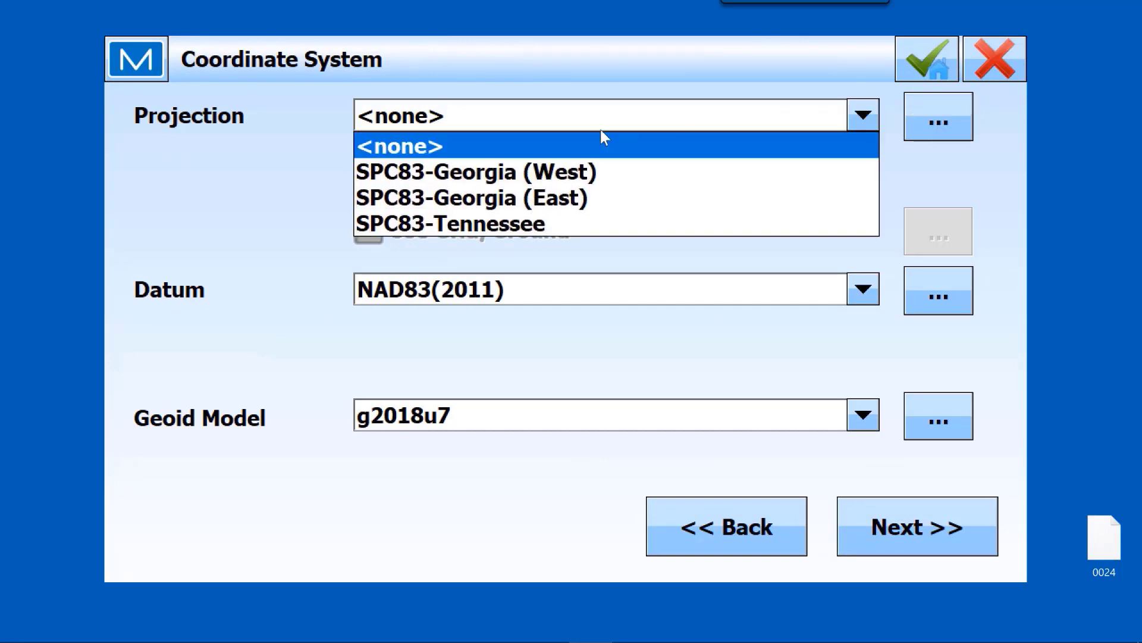
click(418, 143)
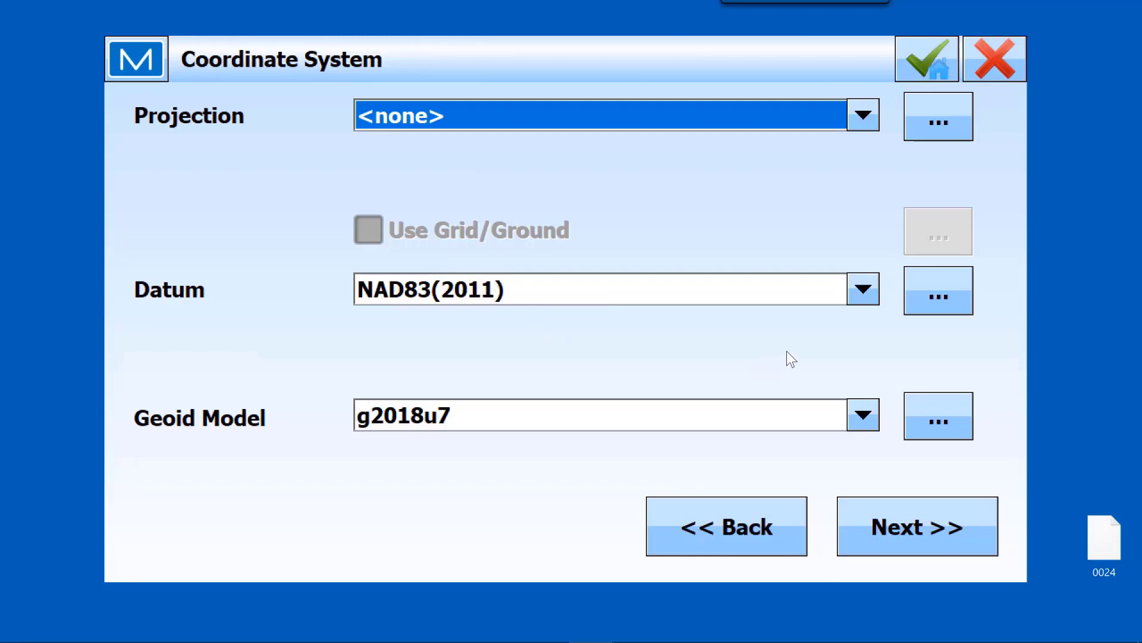
click(960, 533)
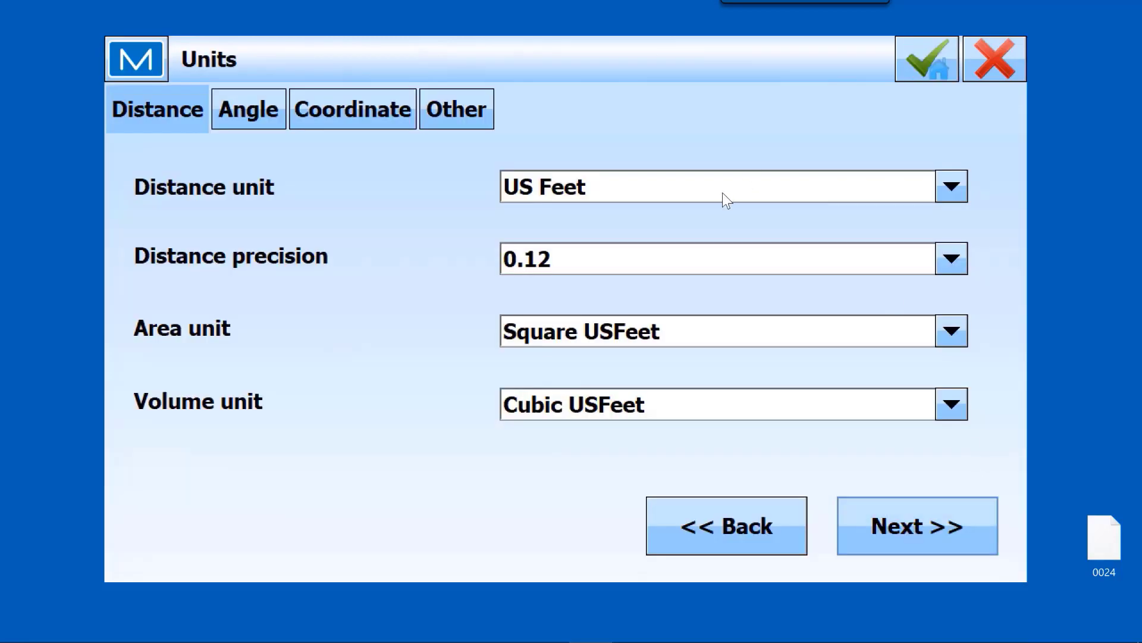
click(919, 63)
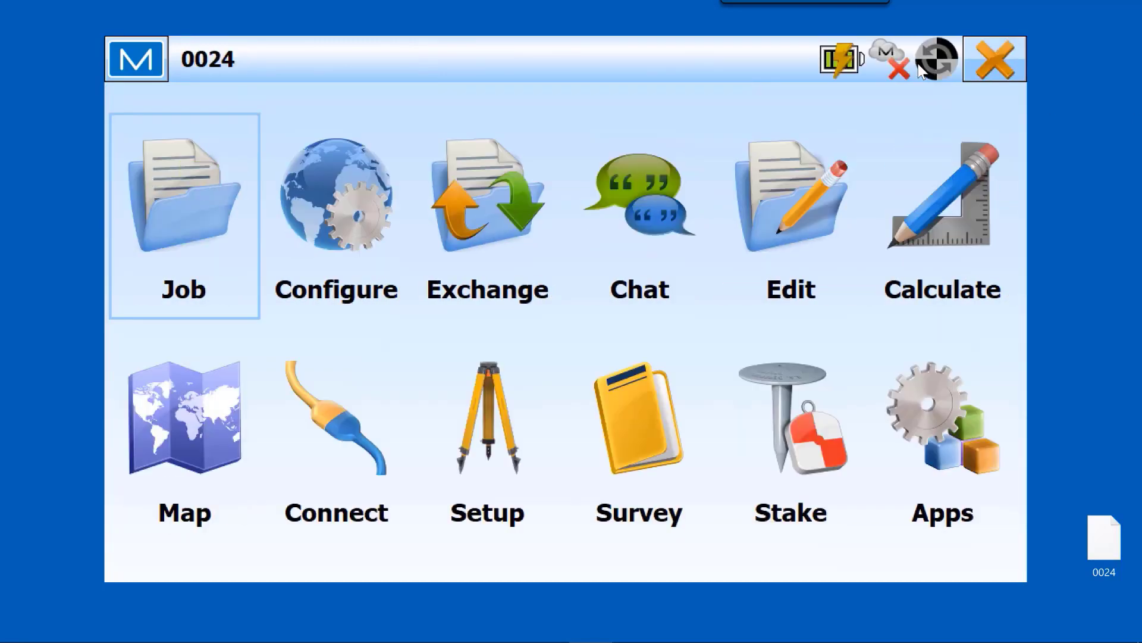
- Connect to the GNSS base receiver using the Hiper Vr B/R configuration
click(362, 433)
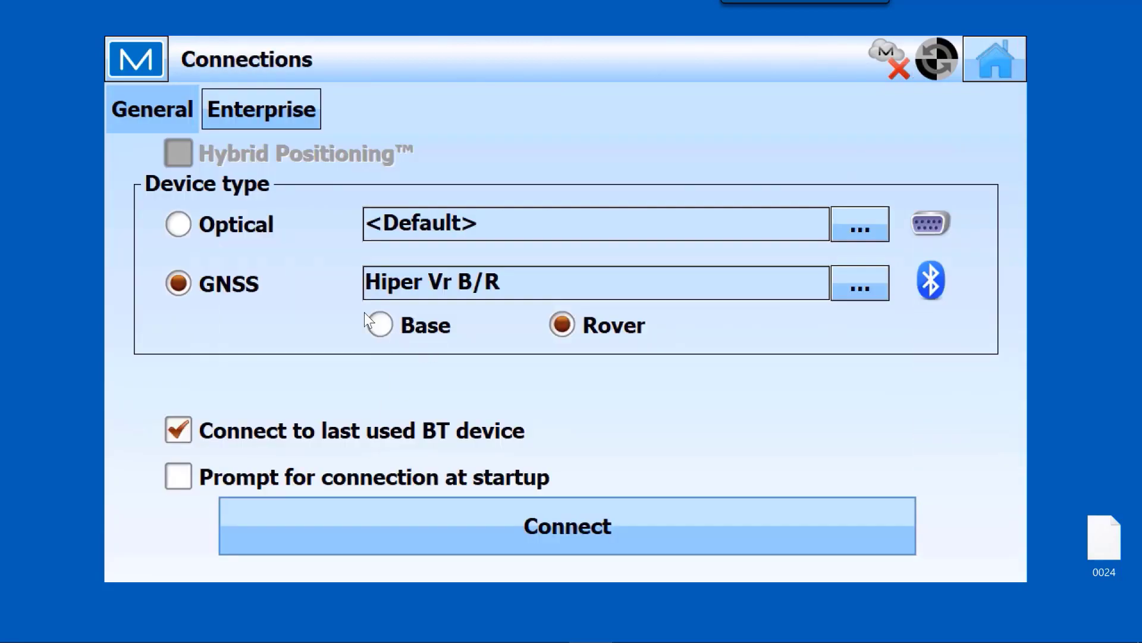
click(415, 327)
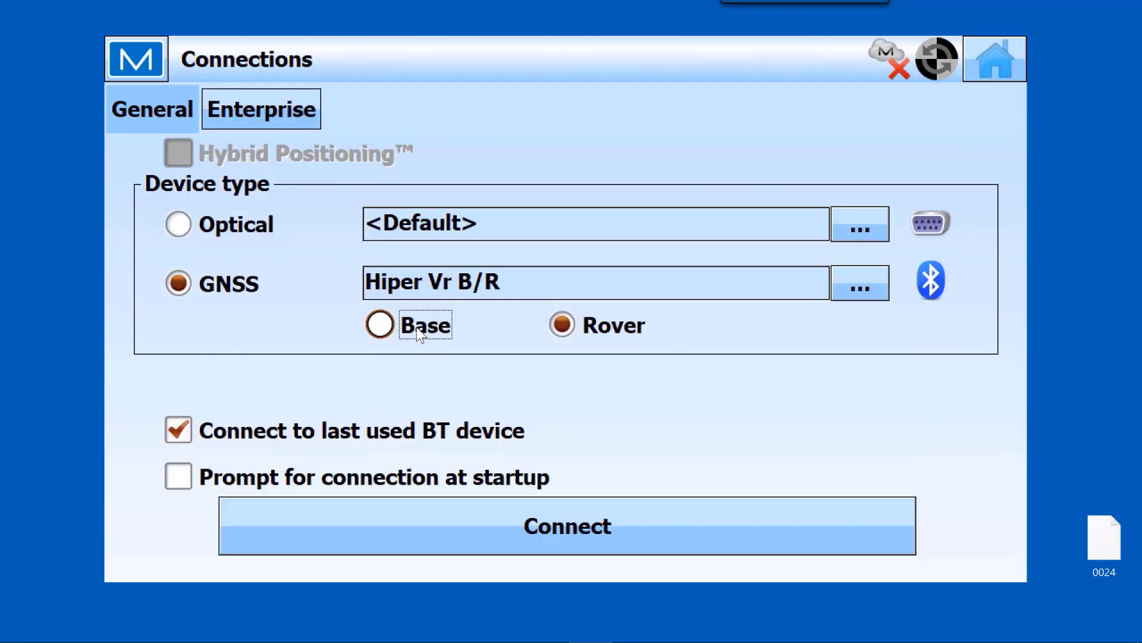
click(573, 538)
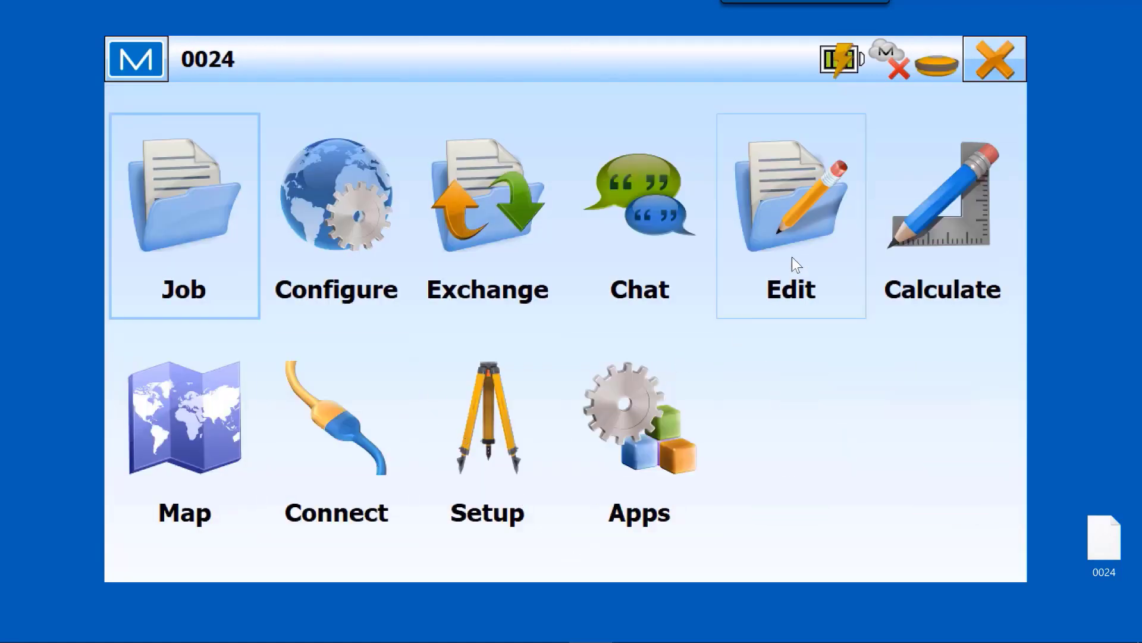
- Check which points the job contains and return to the home screen
click(783, 205)
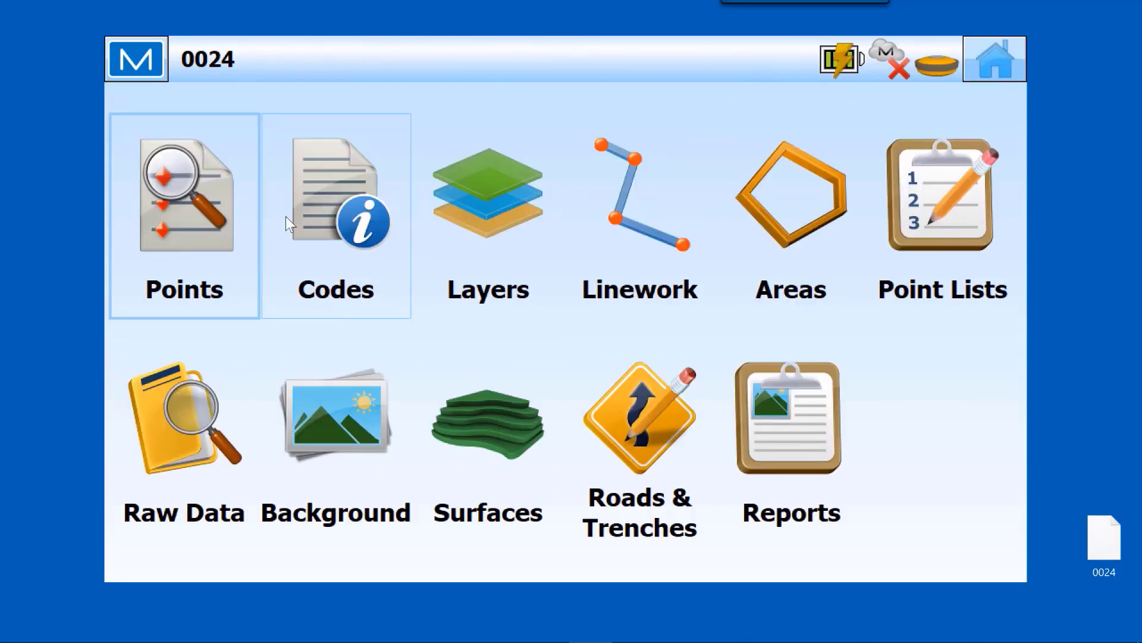
click(194, 241)
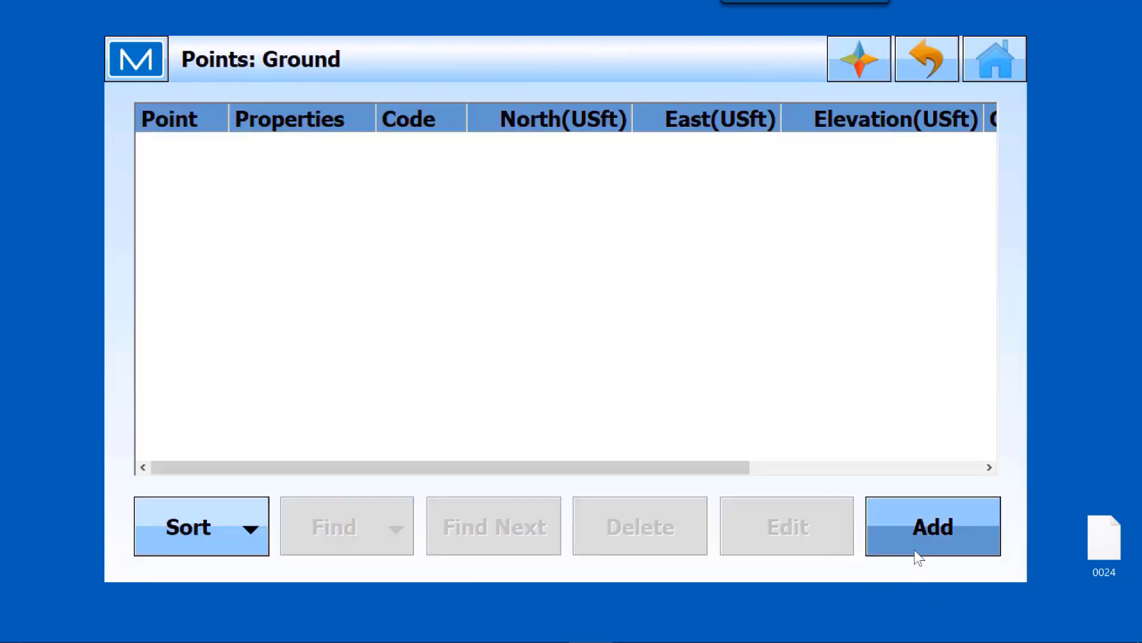
click(994, 59)
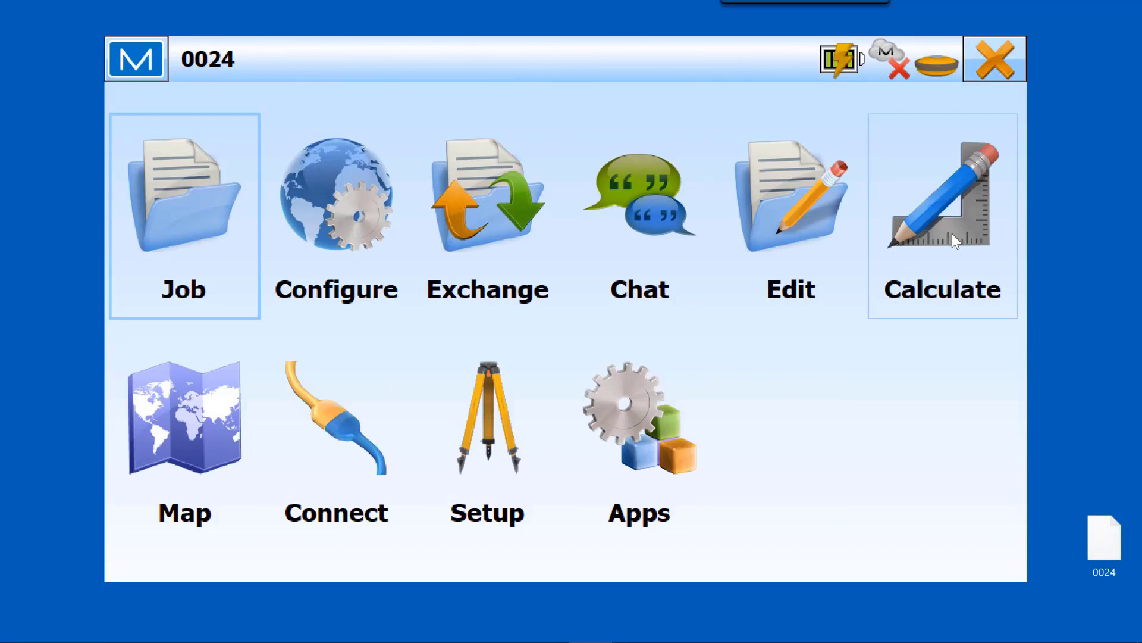
- Create the job's default starting point by opening the Enter Plan calculation, and return to the home screen
click(937, 245)
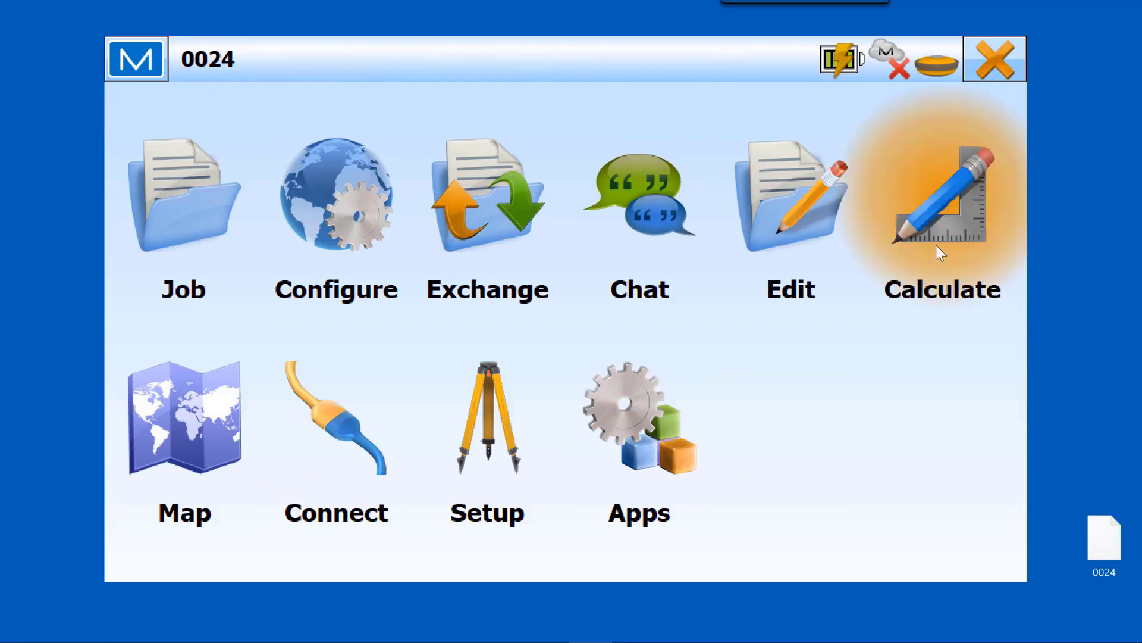
click(915, 447)
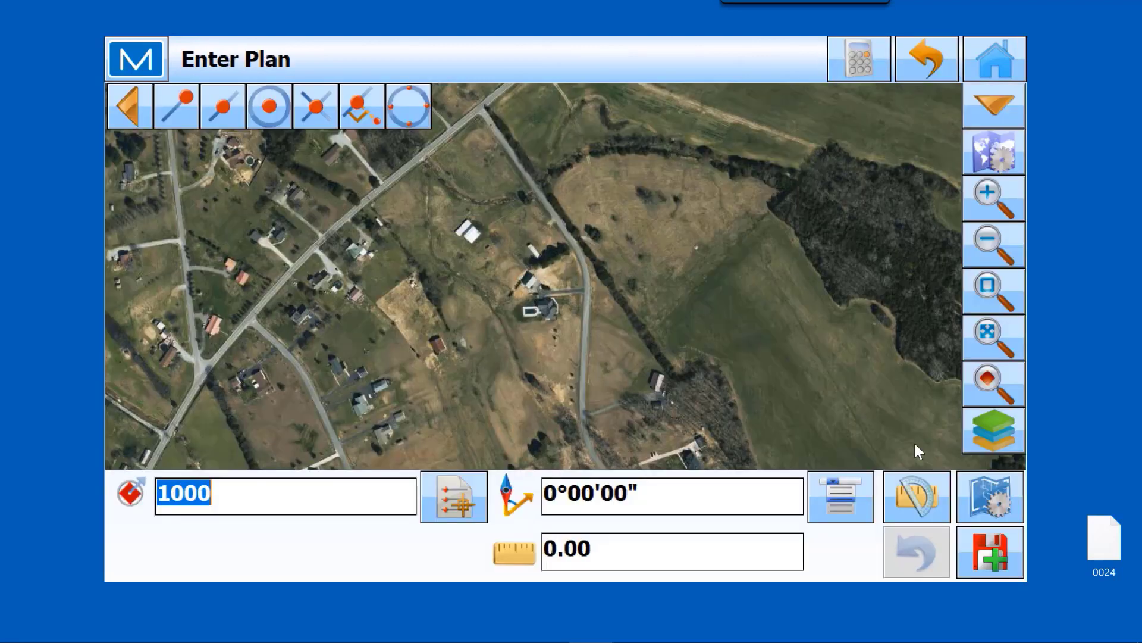
click(1012, 55)
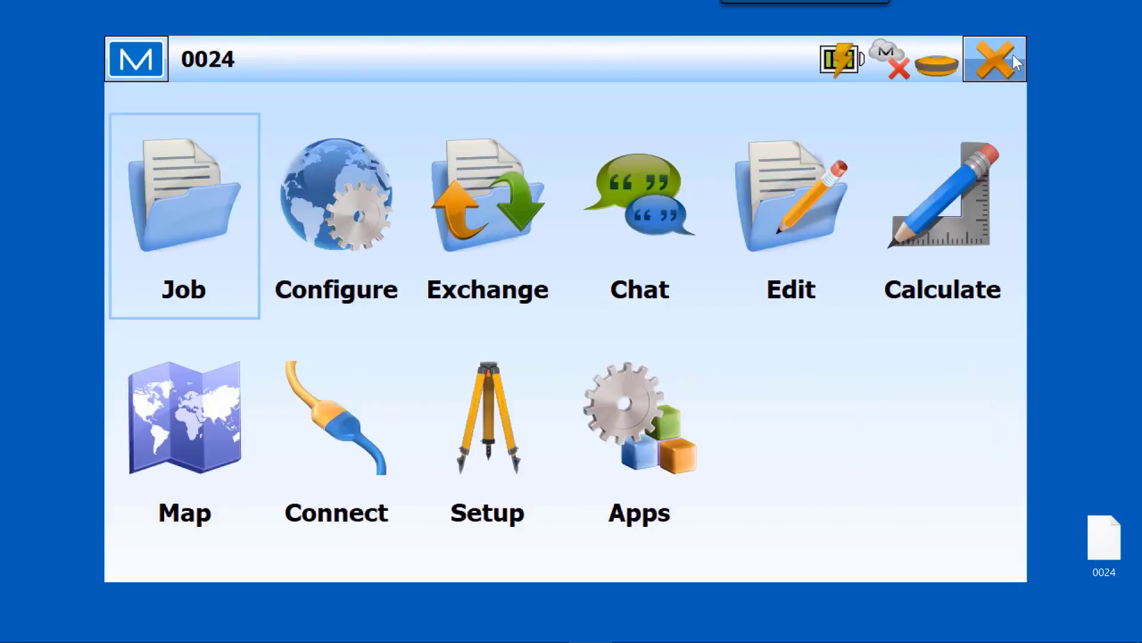
- Check the coordinates of point 1000 in the job's point list
click(779, 209)
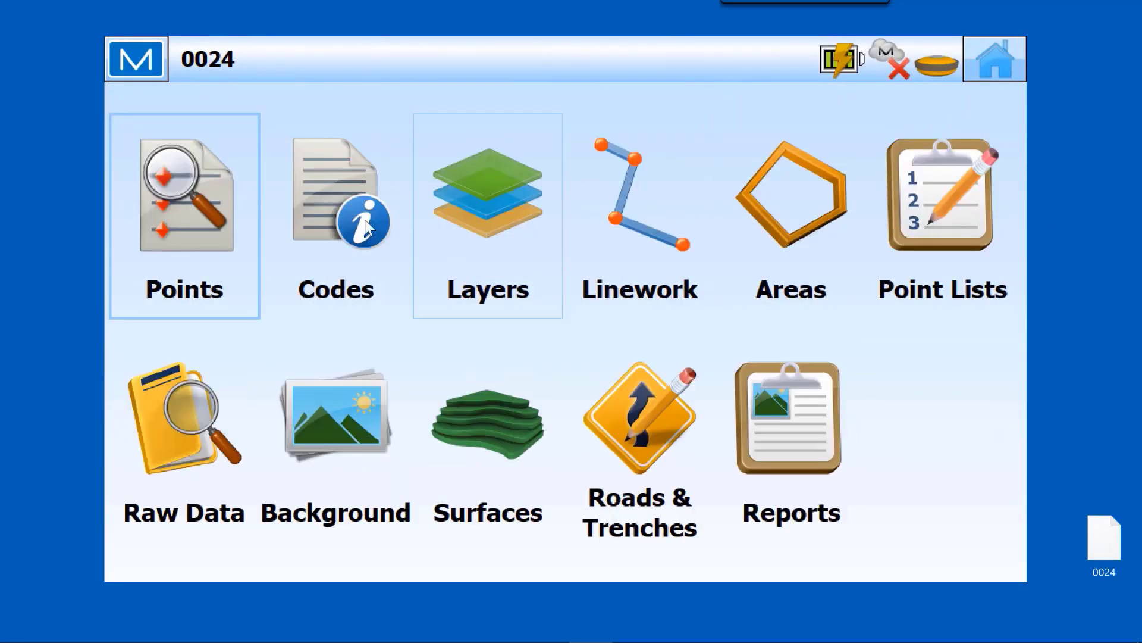
click(192, 223)
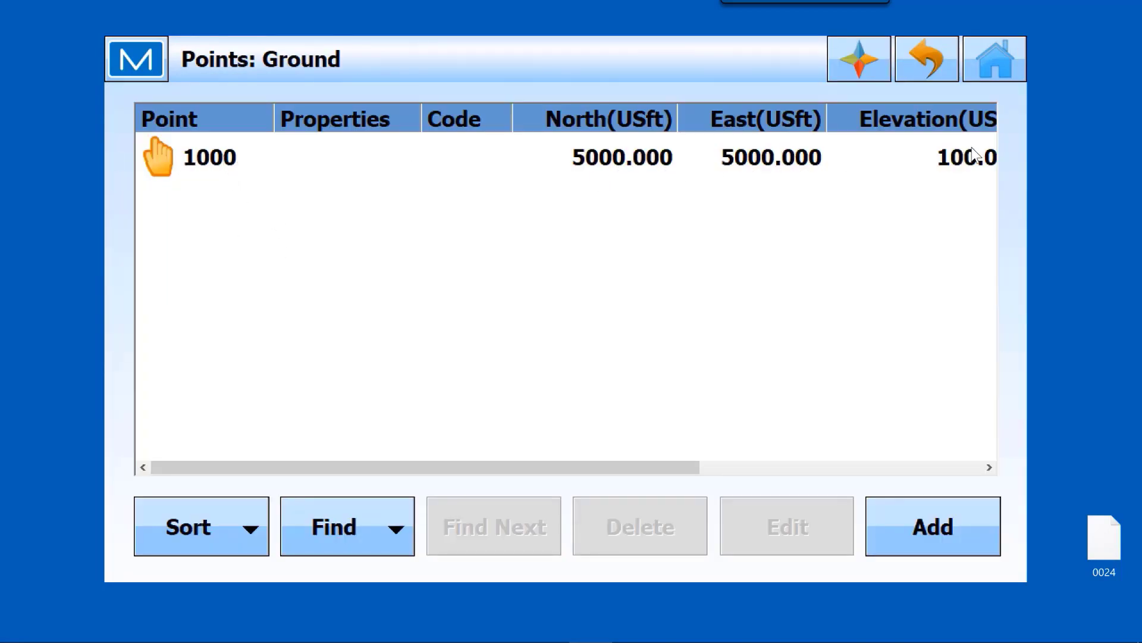
click(1008, 63)
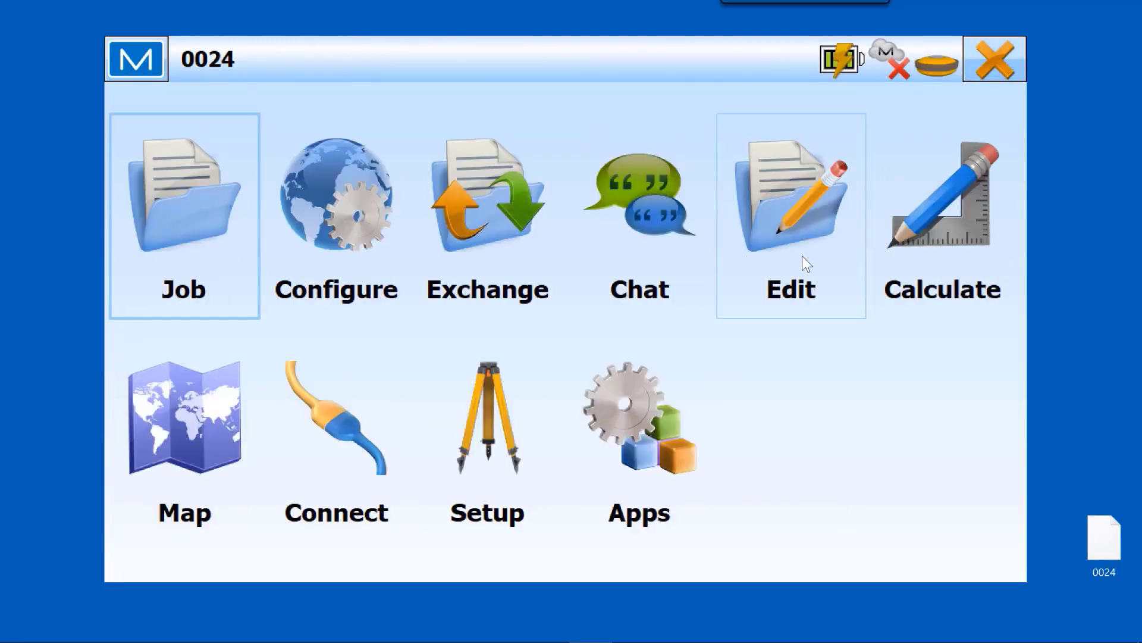
- Open the Start Base setup and set the base antenna height to 1.56 USft, measured as slant
click(491, 438)
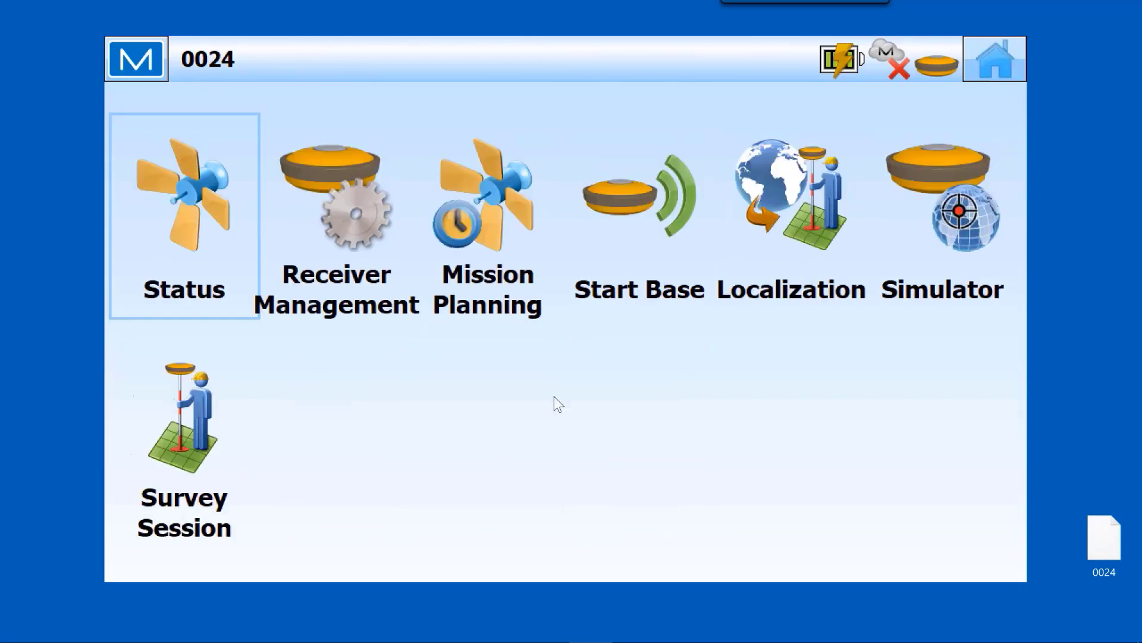
click(638, 205)
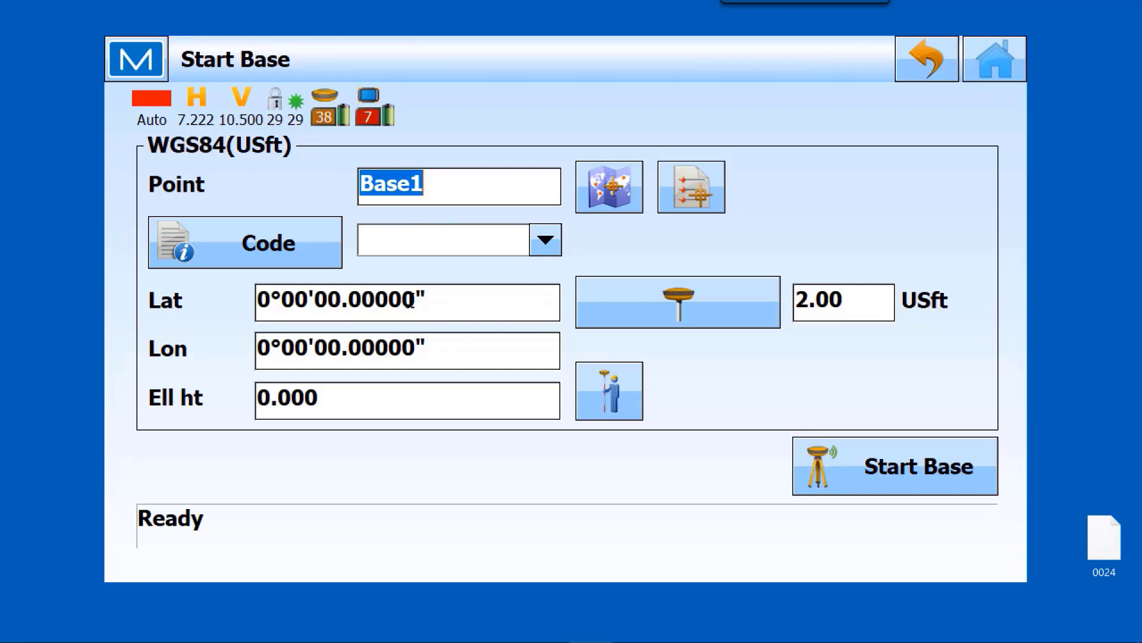
click(713, 308)
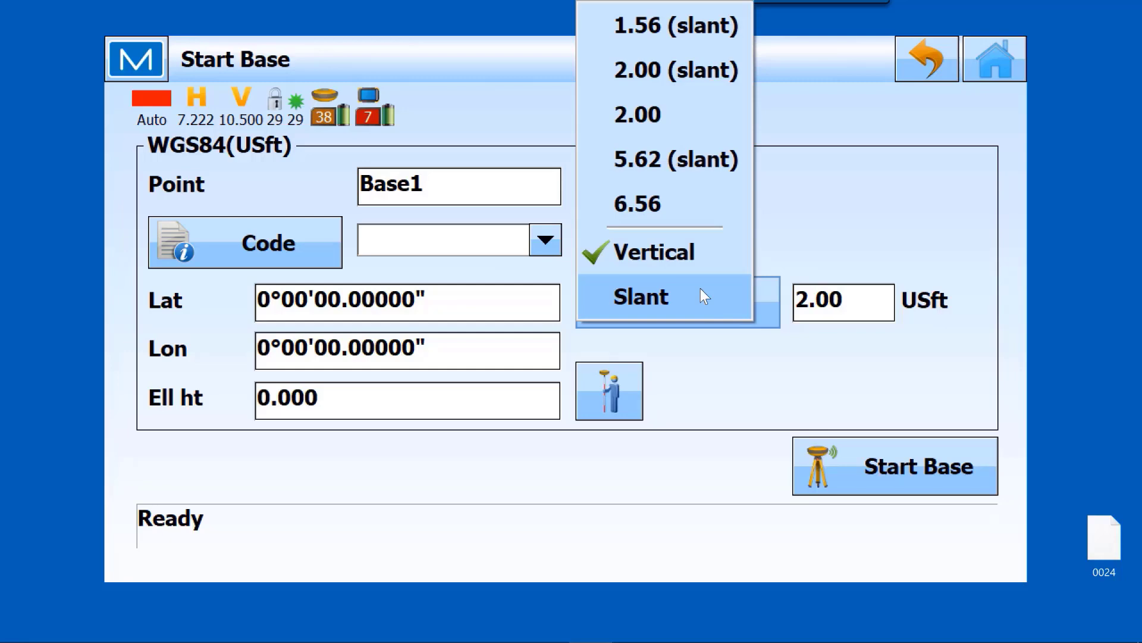
click(668, 291)
click(857, 301)
text(1)
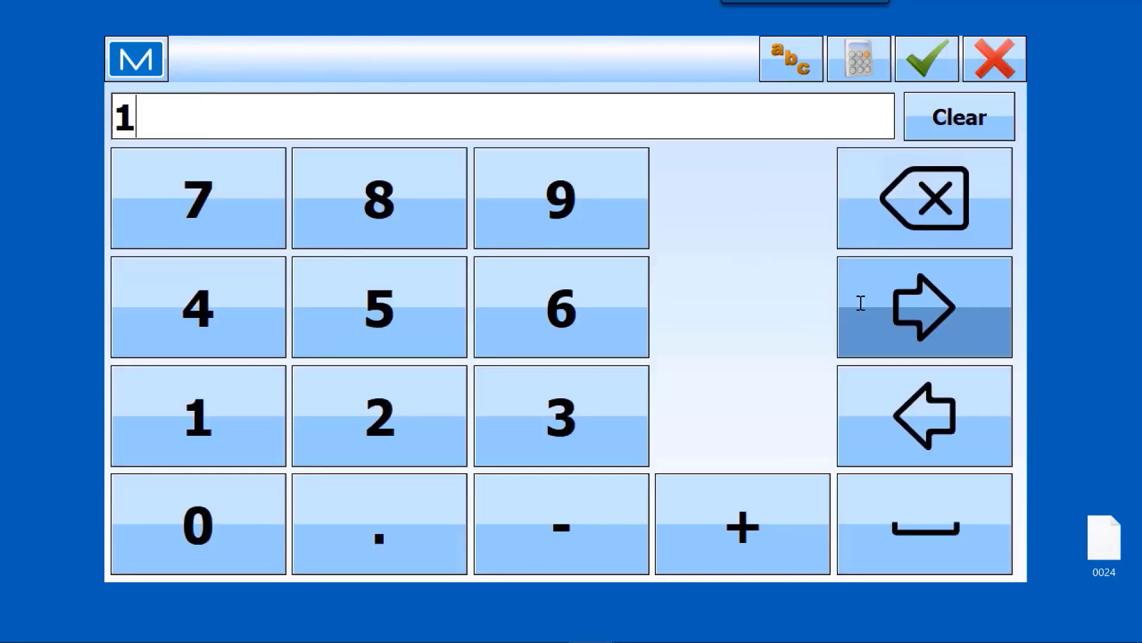
text(.56)
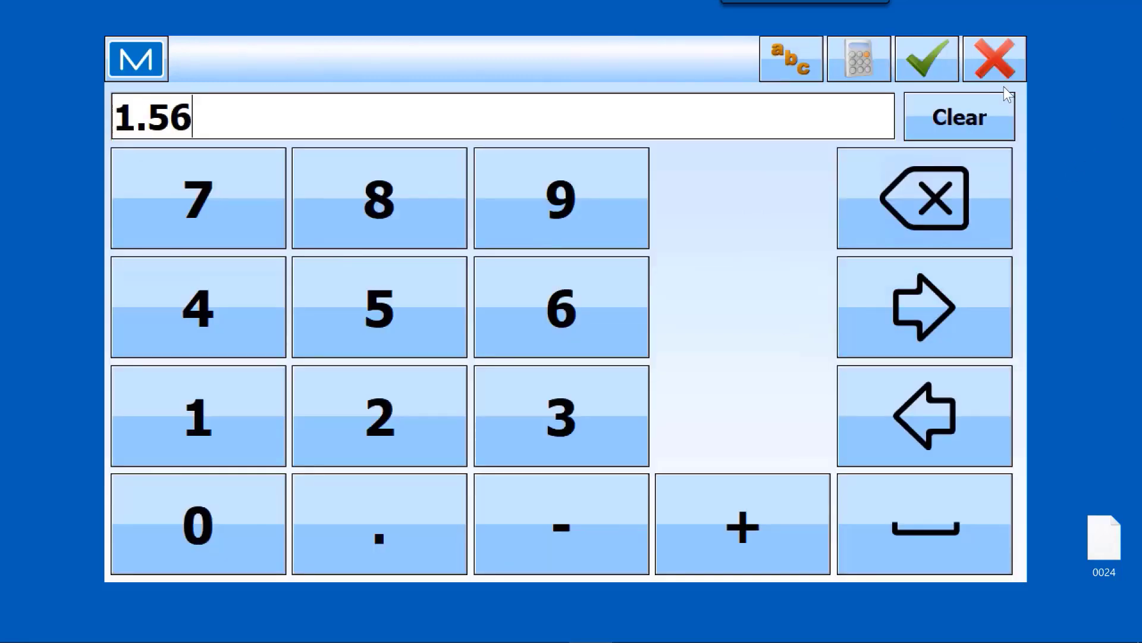
click(927, 58)
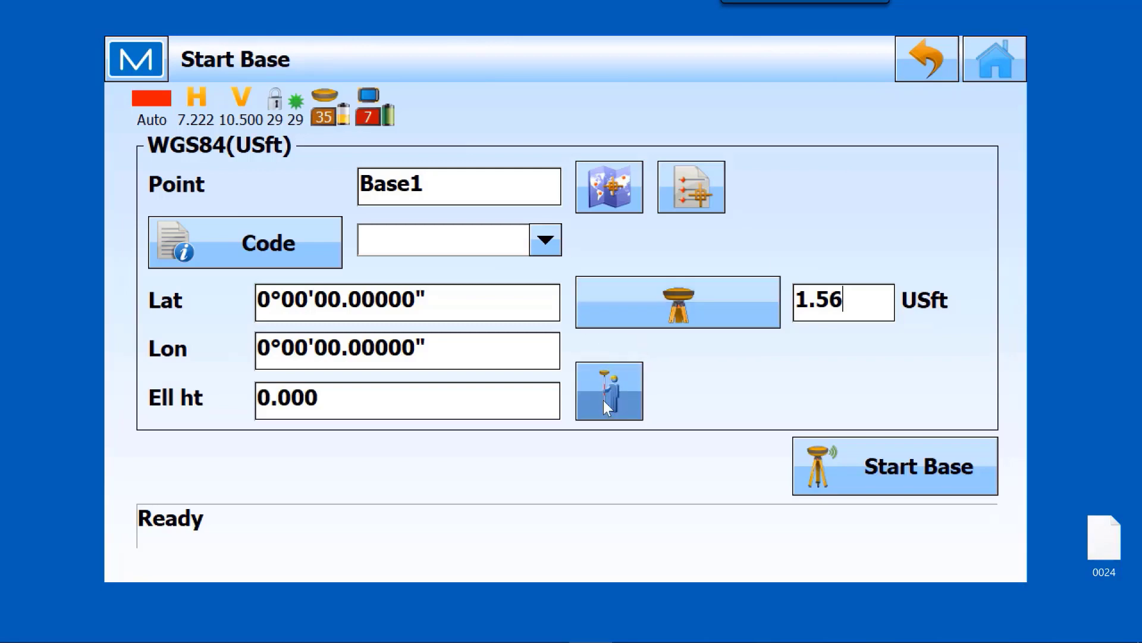
- Measure the current GNSS position for Base1, stop the measurement and start the base
click(604, 395)
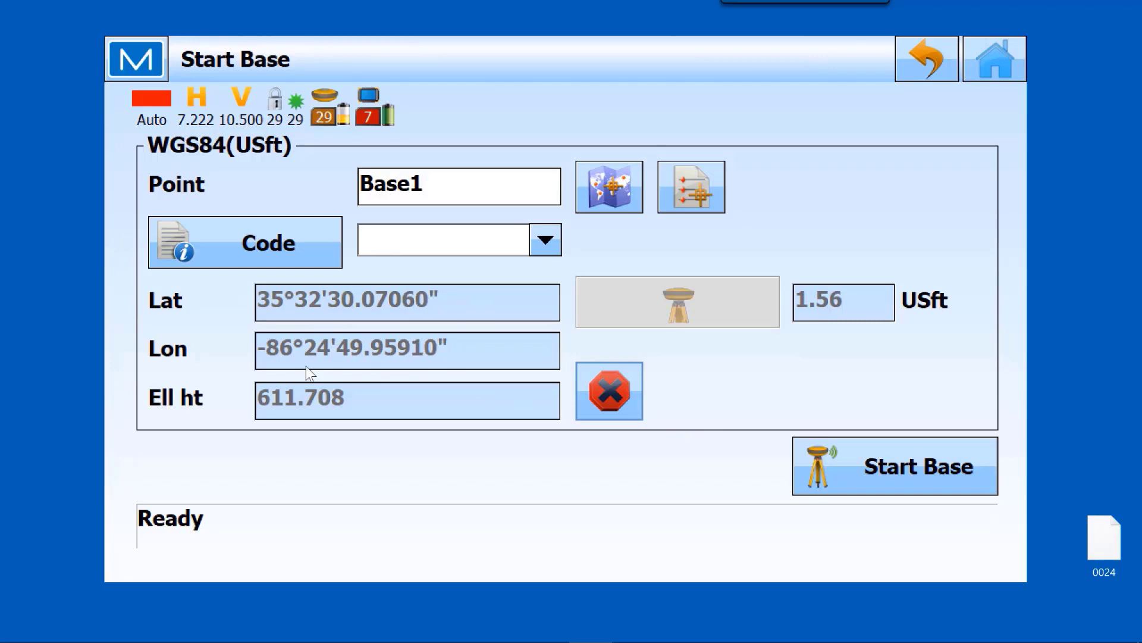
click(613, 400)
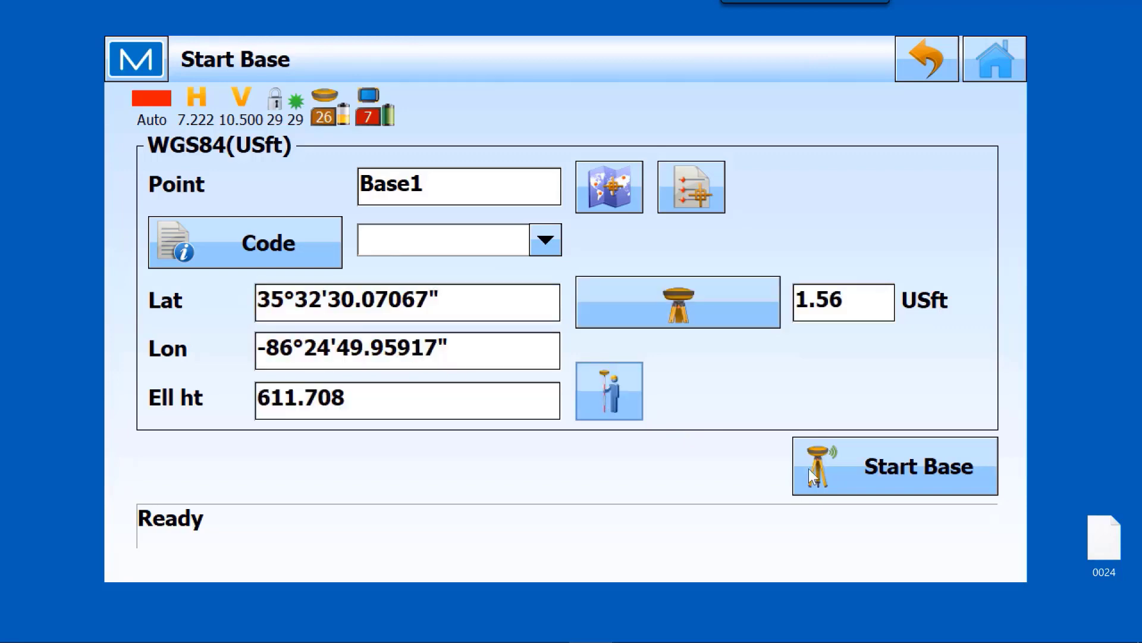
click(875, 482)
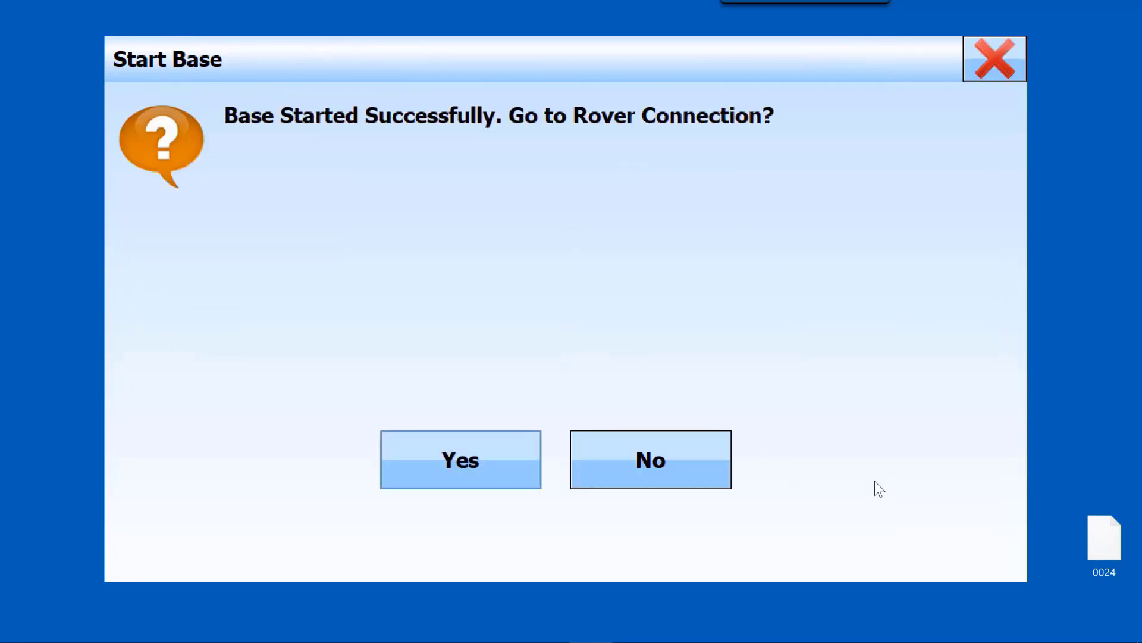
- Continue to the rover connection and connect to the rover receiver using the Hiper Vr B/R configuration
click(468, 463)
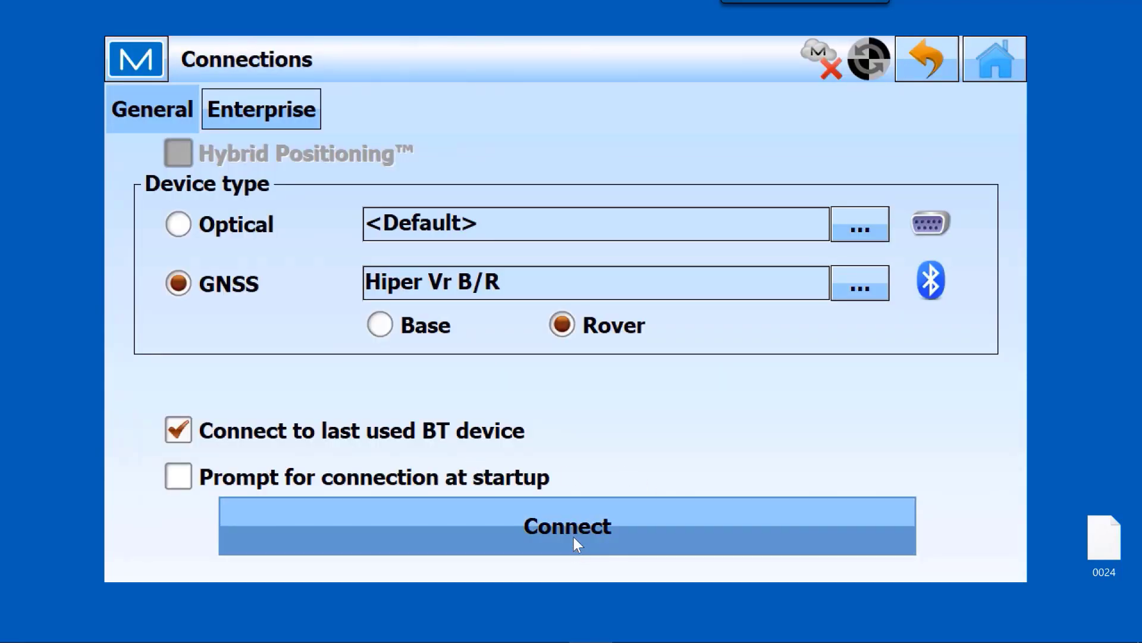
click(551, 528)
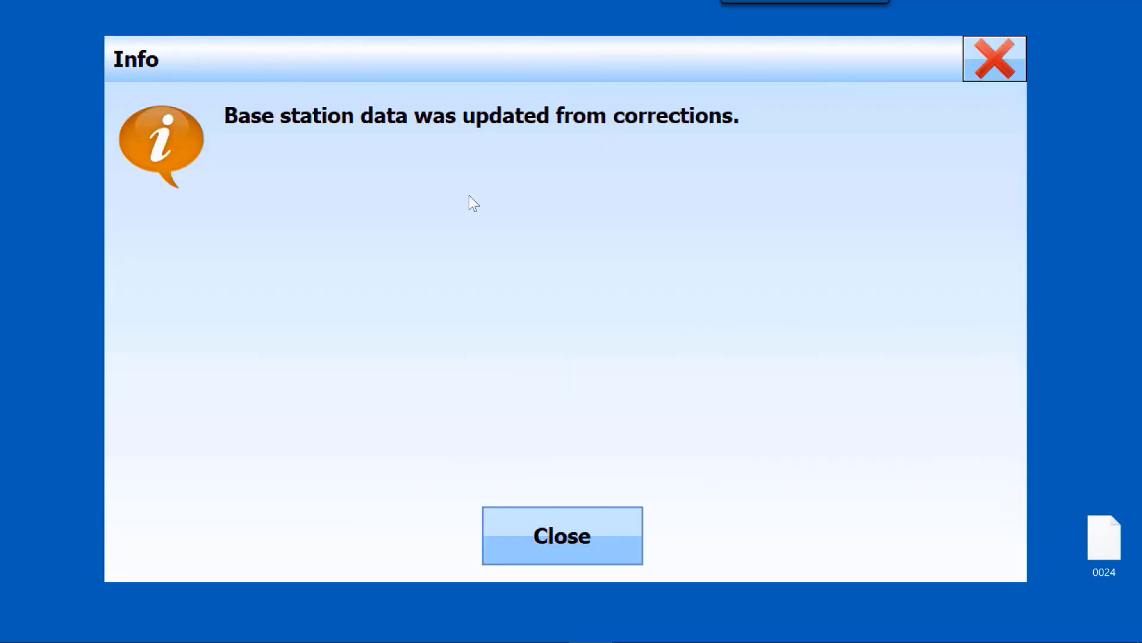
click(536, 545)
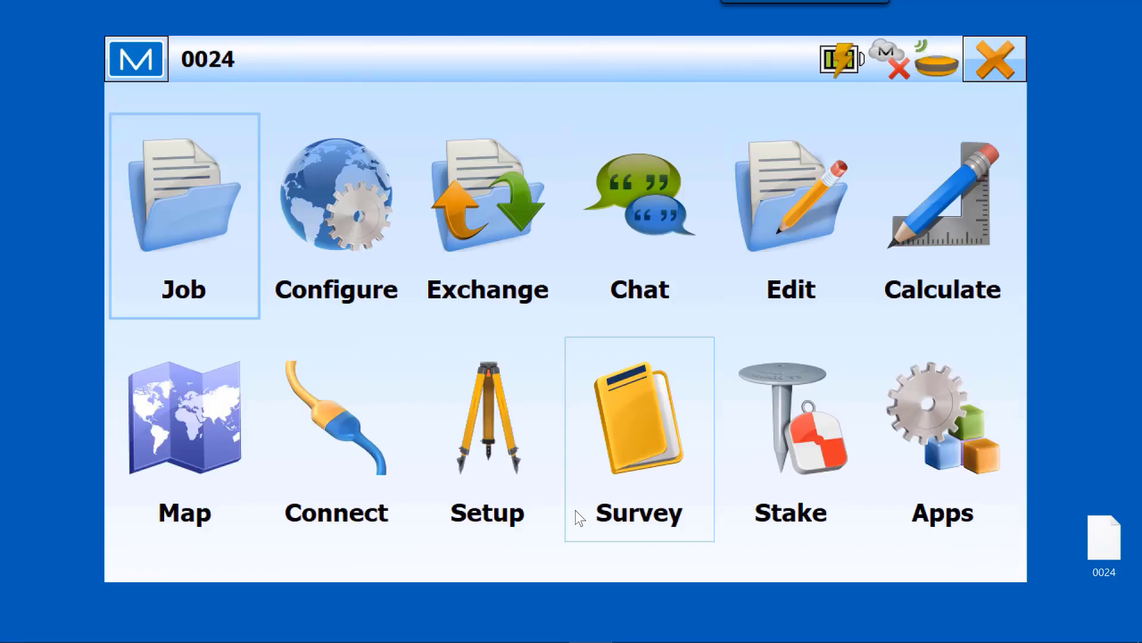
- Check the rover's solution status and position on the Topo survey map
click(633, 441)
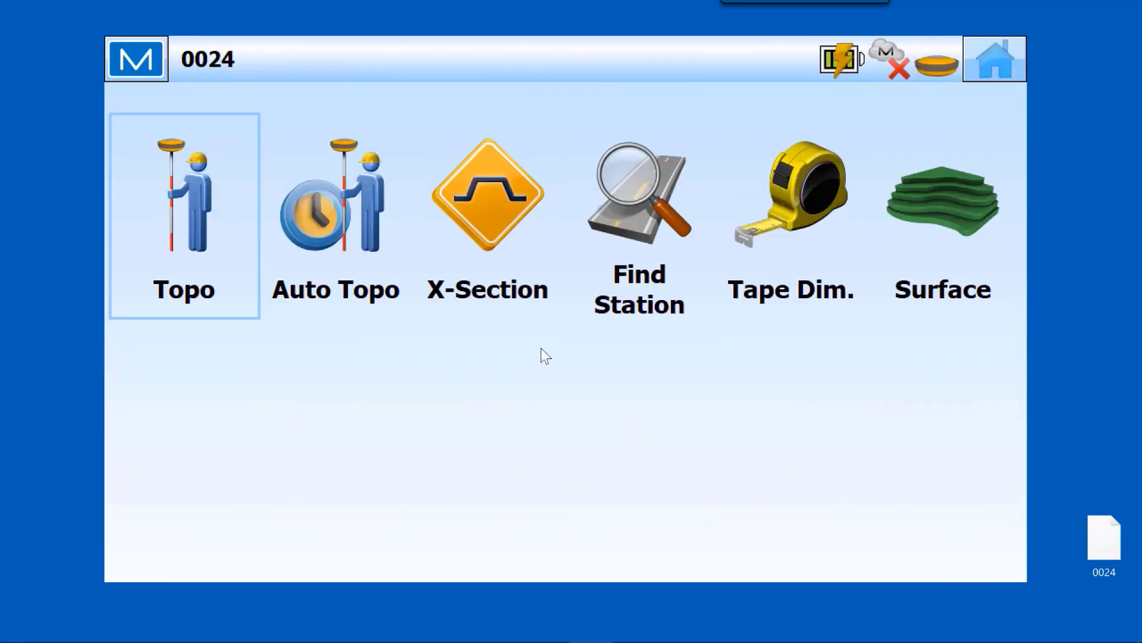
click(207, 233)
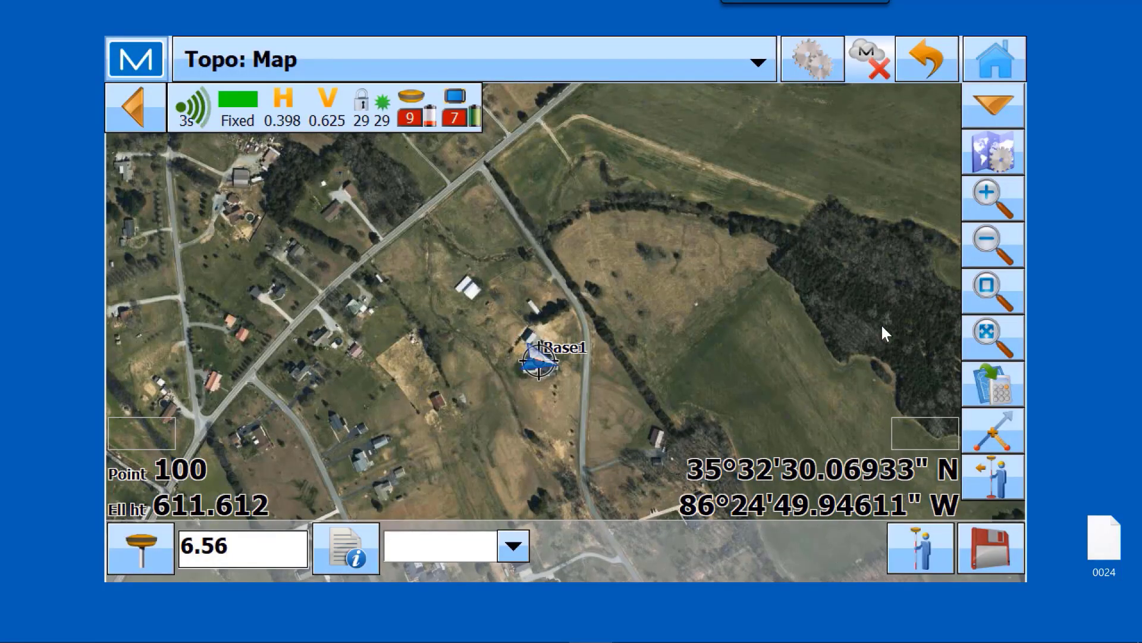
click(994, 64)
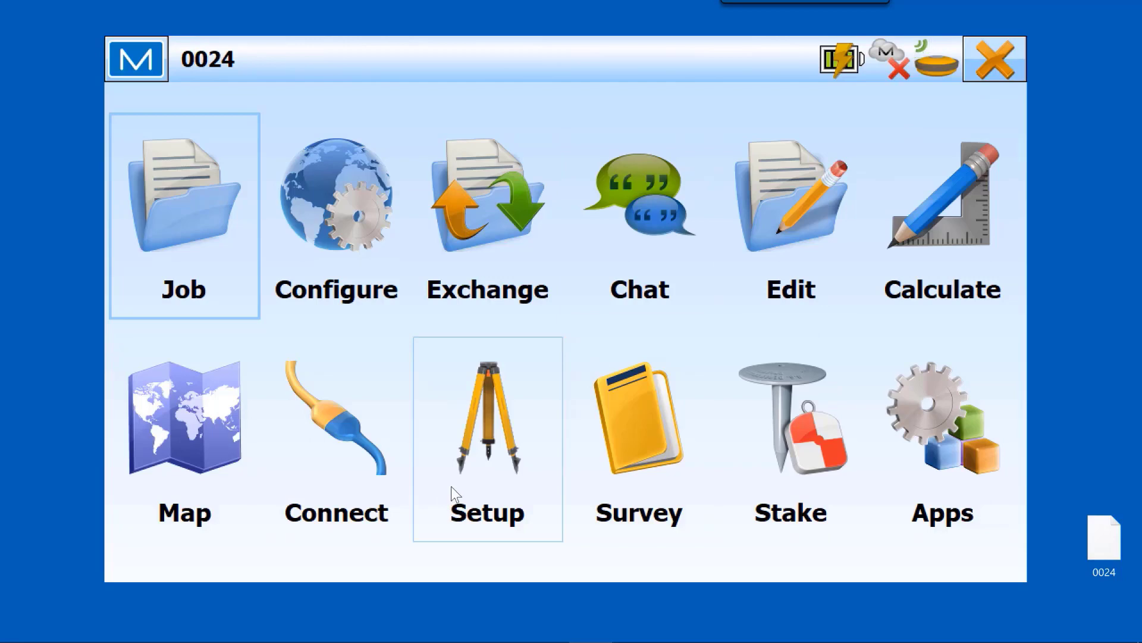
- Open Localization in Setup, start adding a localization point and choose point 1000 from the point list as the known point
click(492, 433)
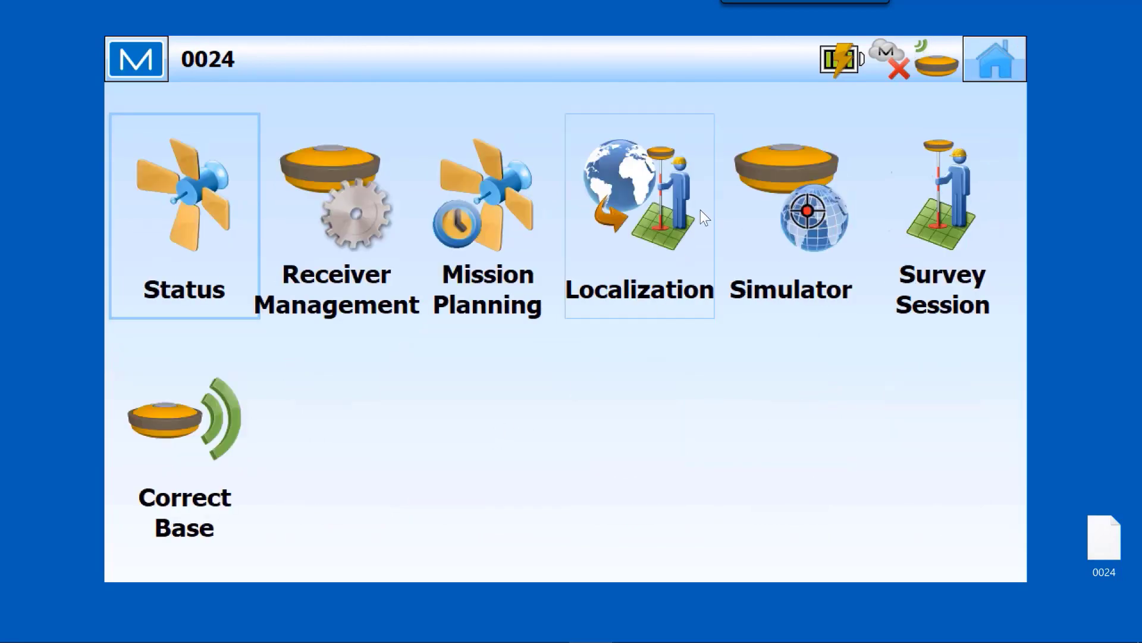
click(679, 201)
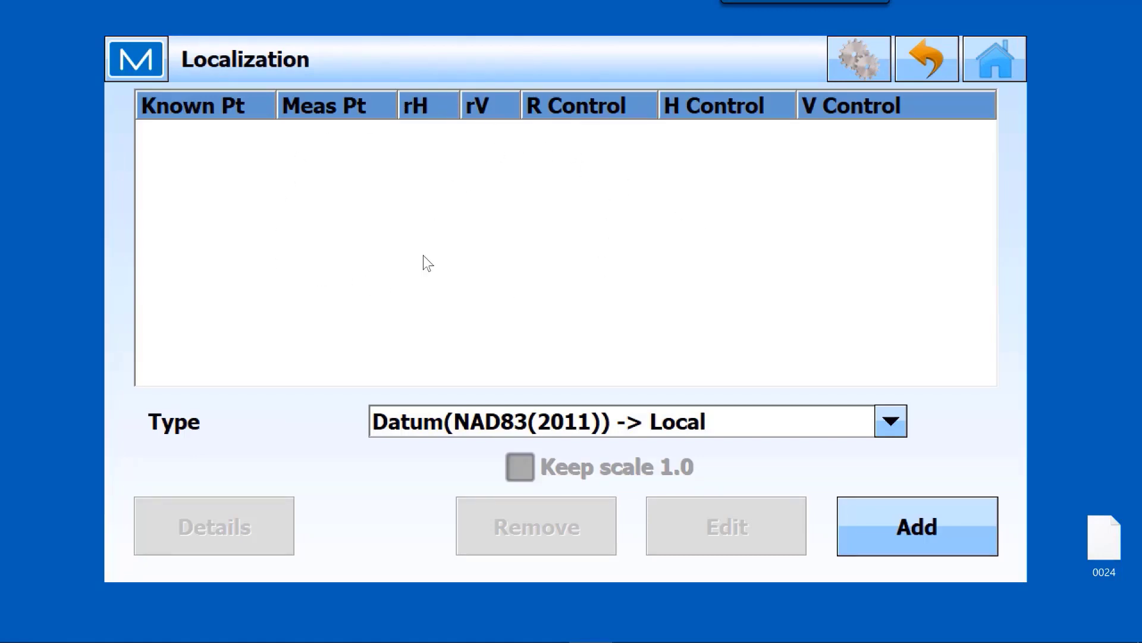
click(924, 534)
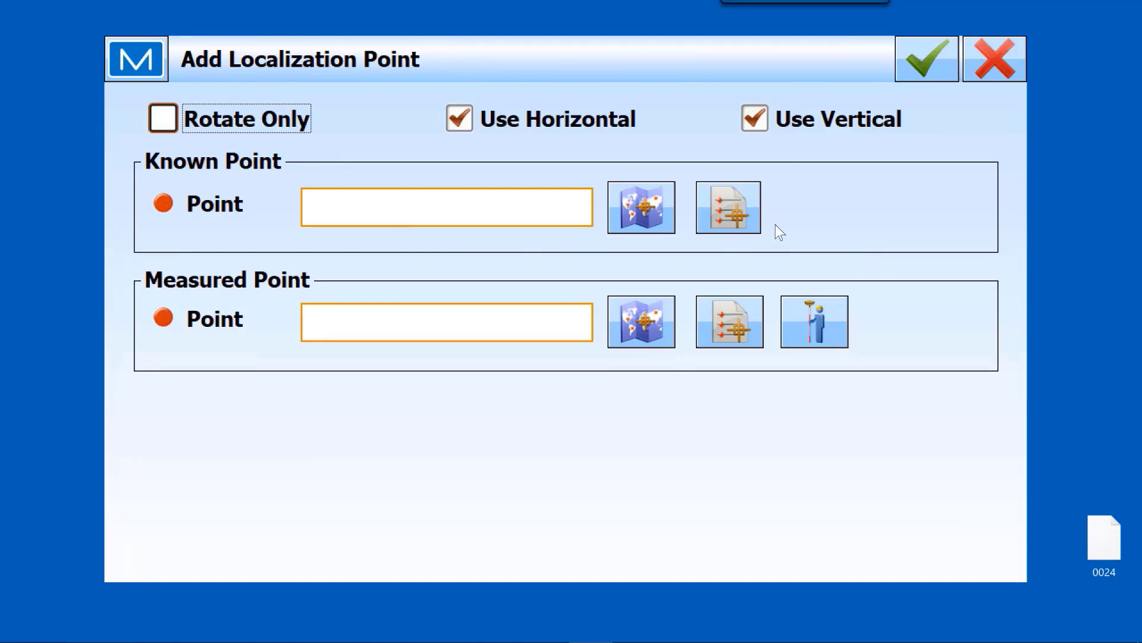
click(722, 210)
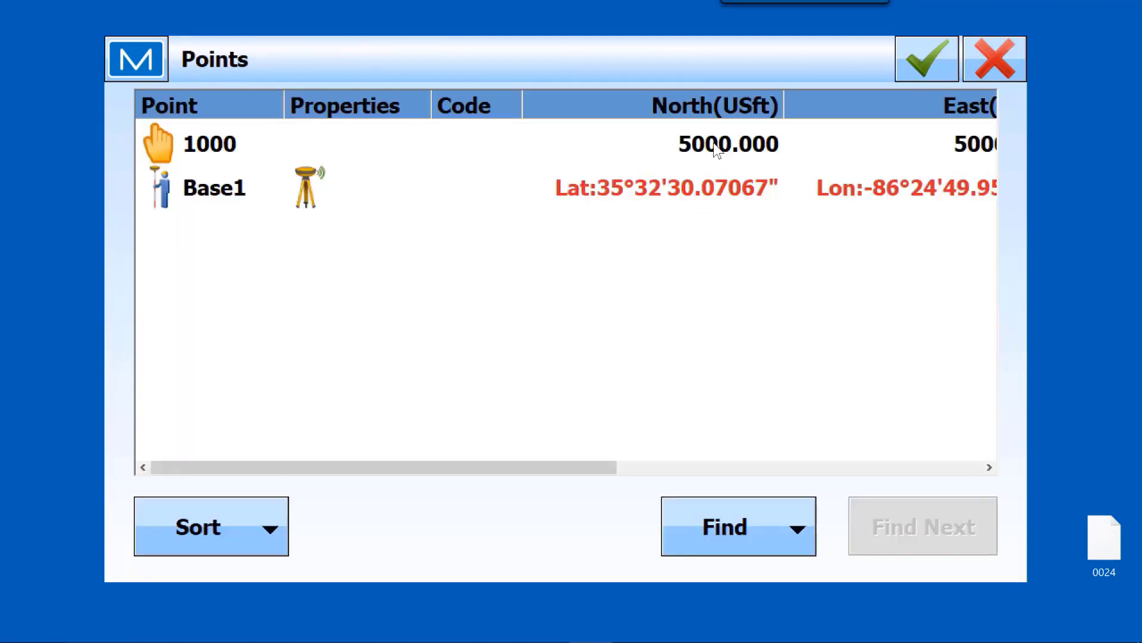
click(714, 145)
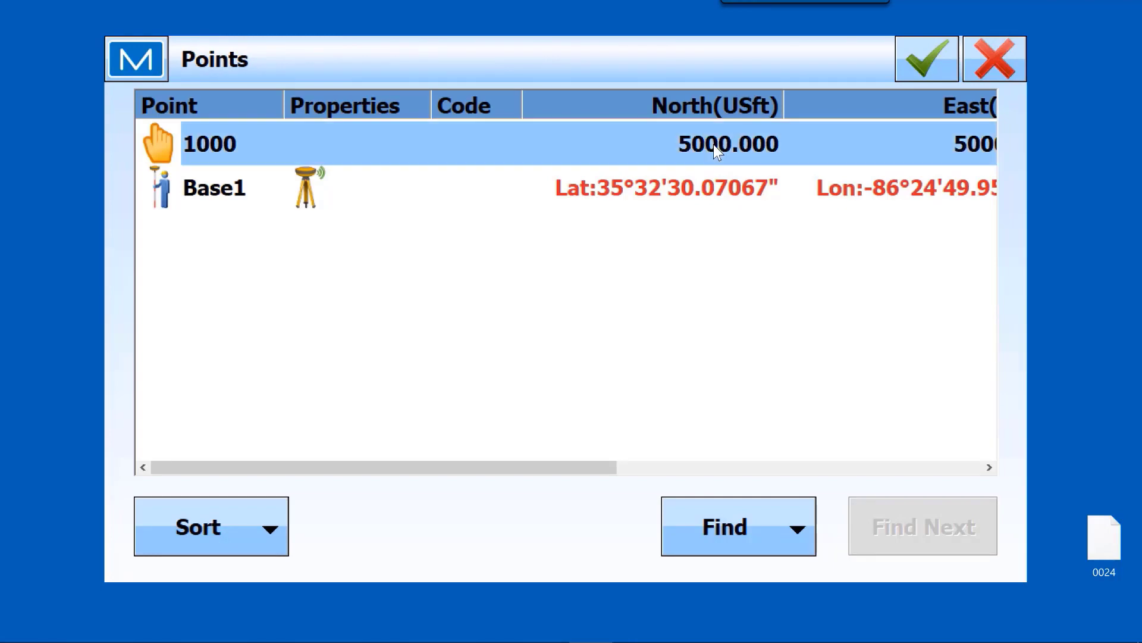
click(939, 54)
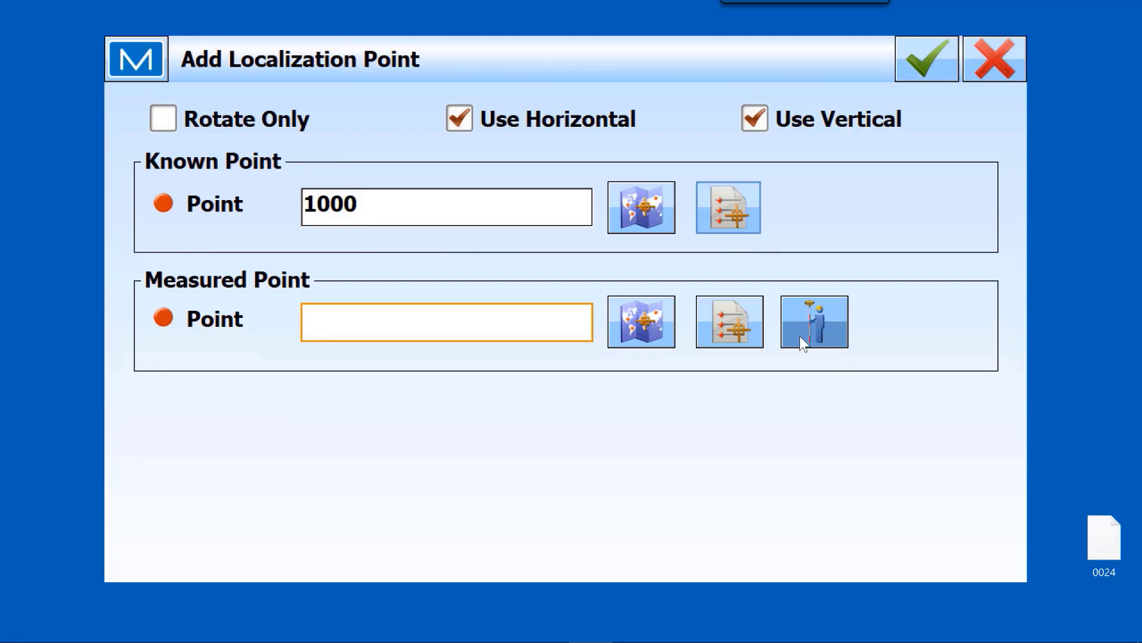
- Select Base1 from the point list as the measured point and accept the localization pair
click(741, 330)
click(664, 183)
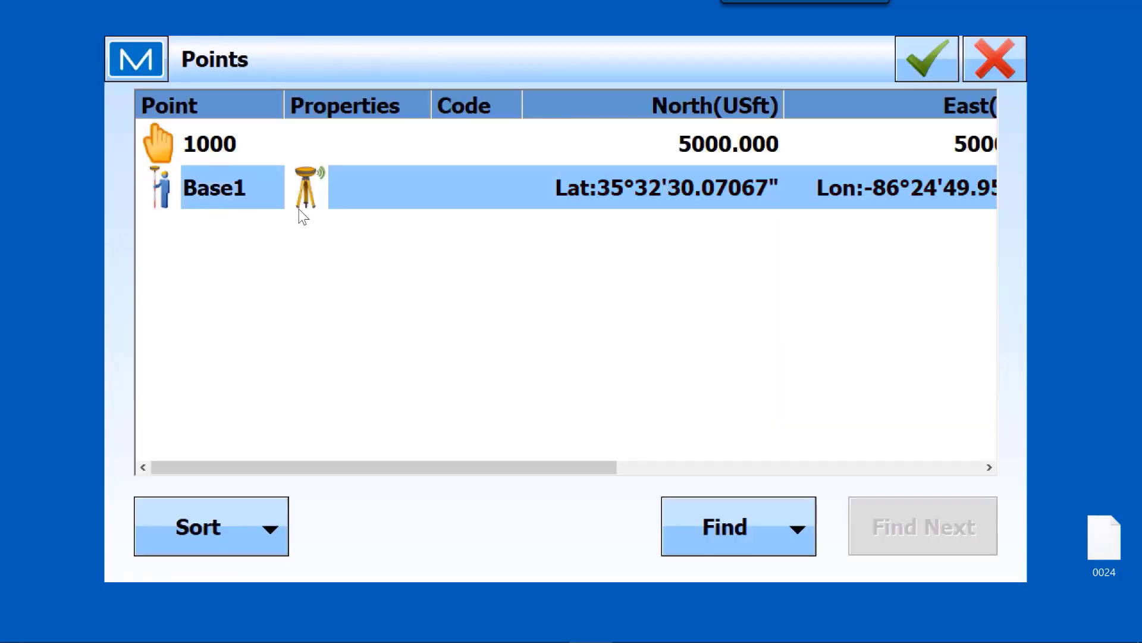
click(933, 44)
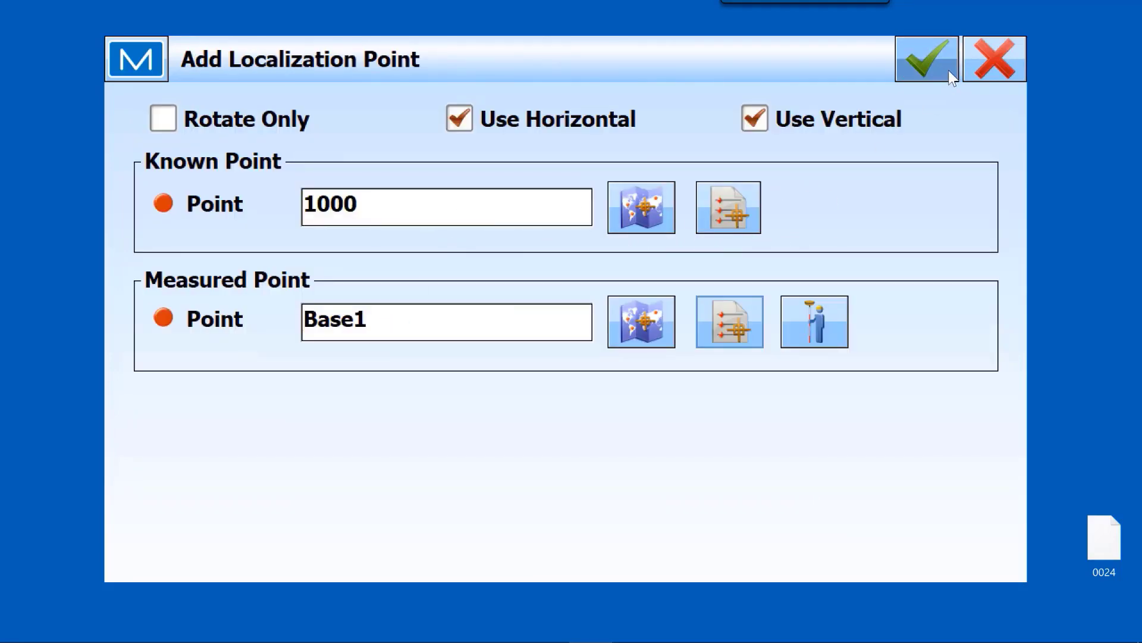
click(931, 67)
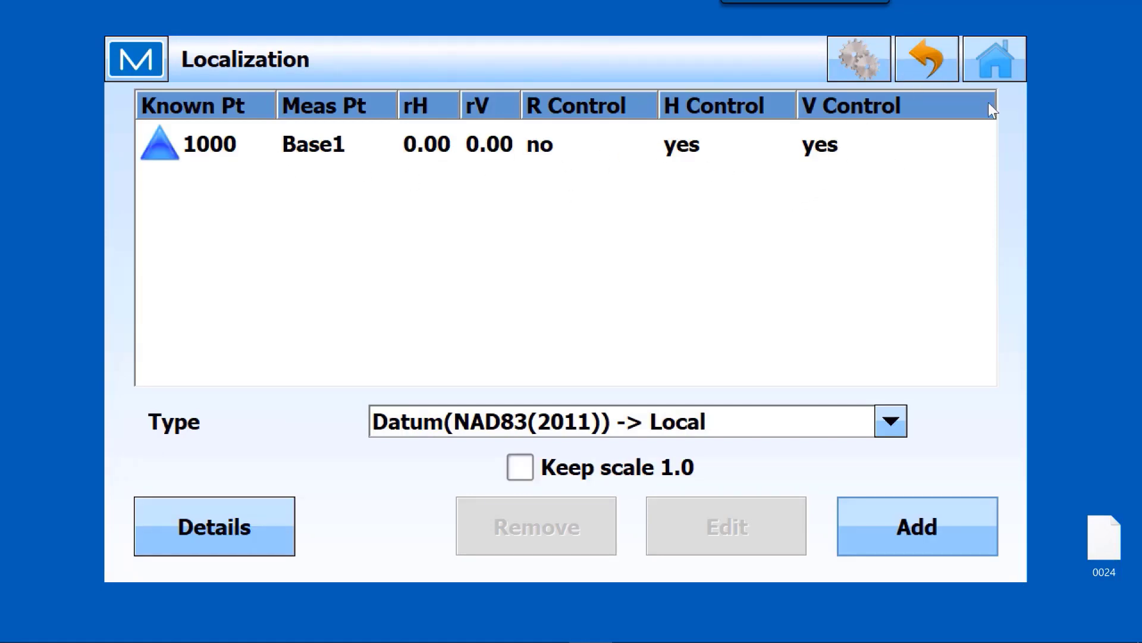
- Leave Localization for the home screen and open the Topo survey
click(993, 57)
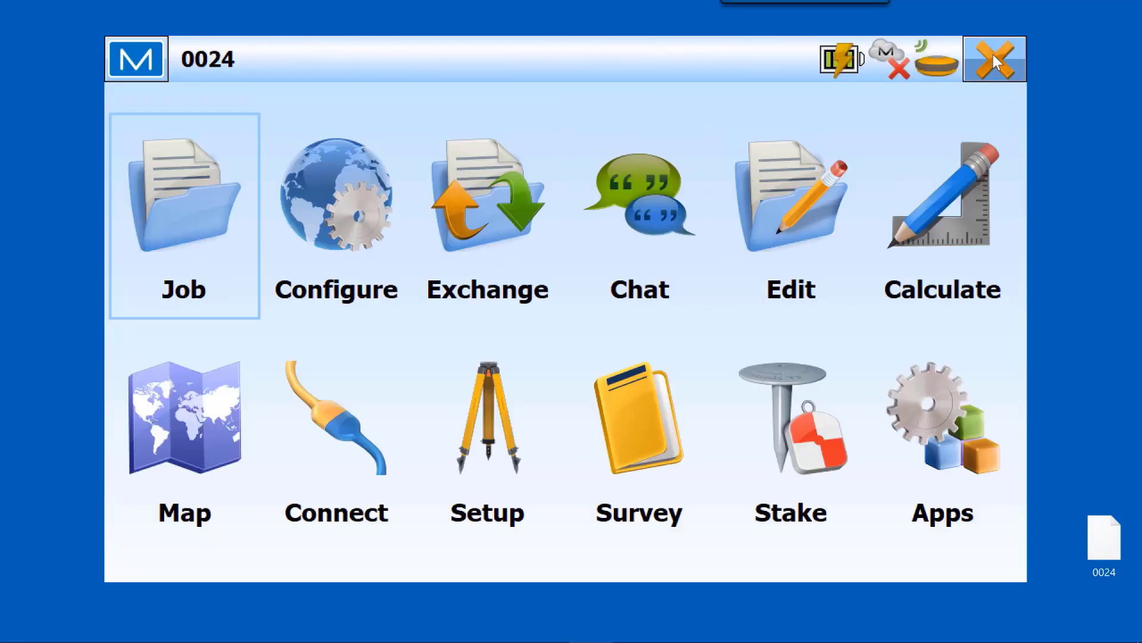
click(634, 429)
click(192, 228)
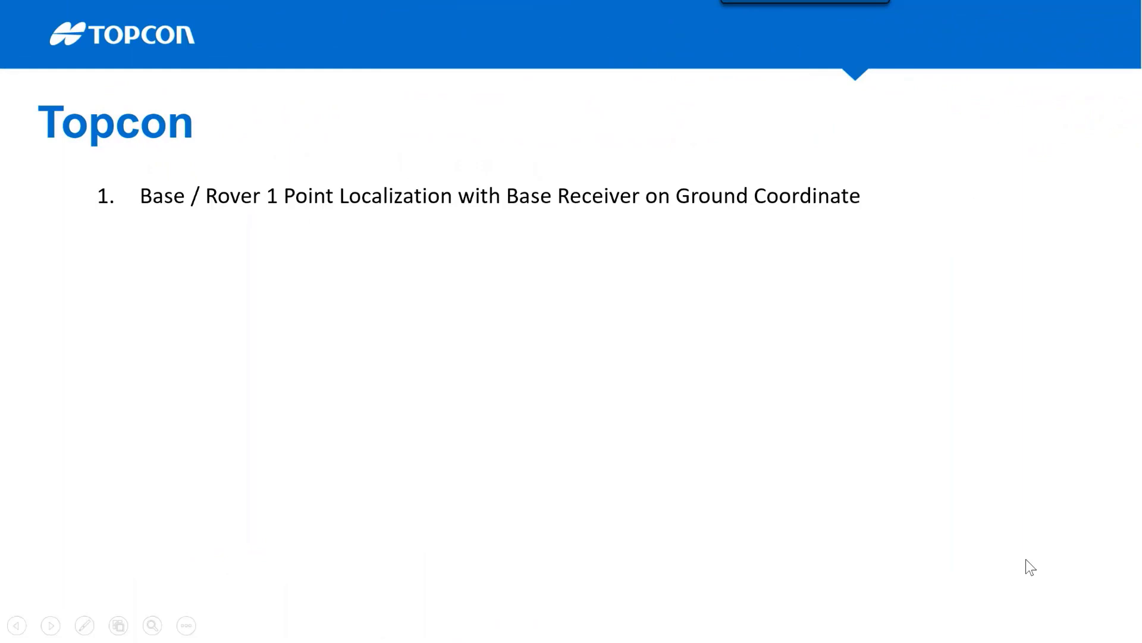
click(1026, 559)
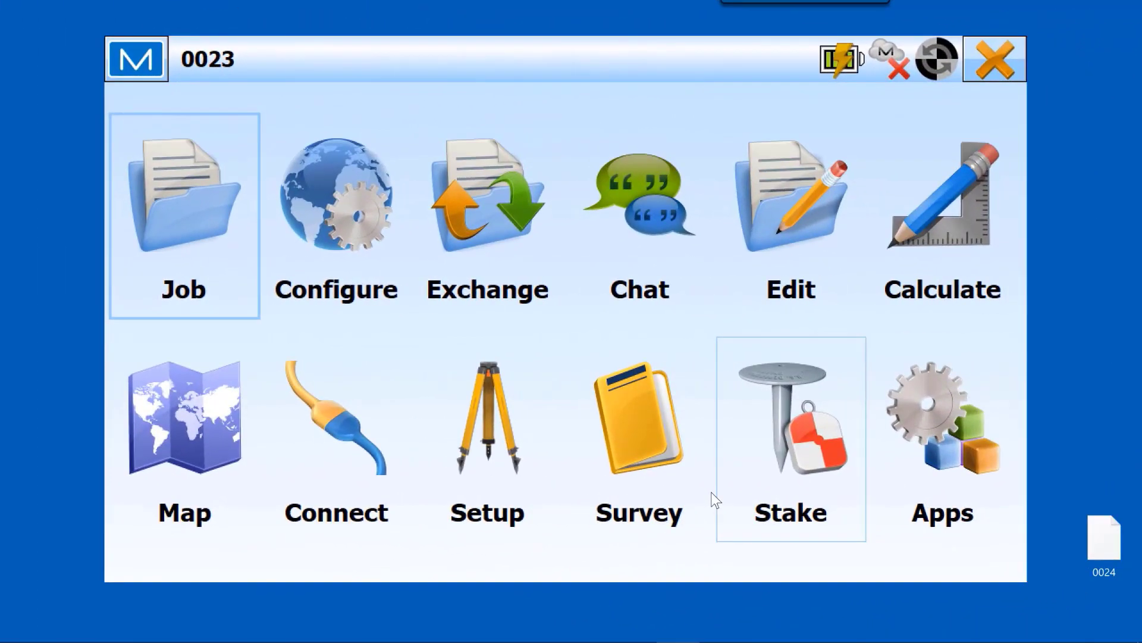
- Start a new job named 0024 and accept the default optical and Hiper Vr B/R GNSS configurations
click(192, 232)
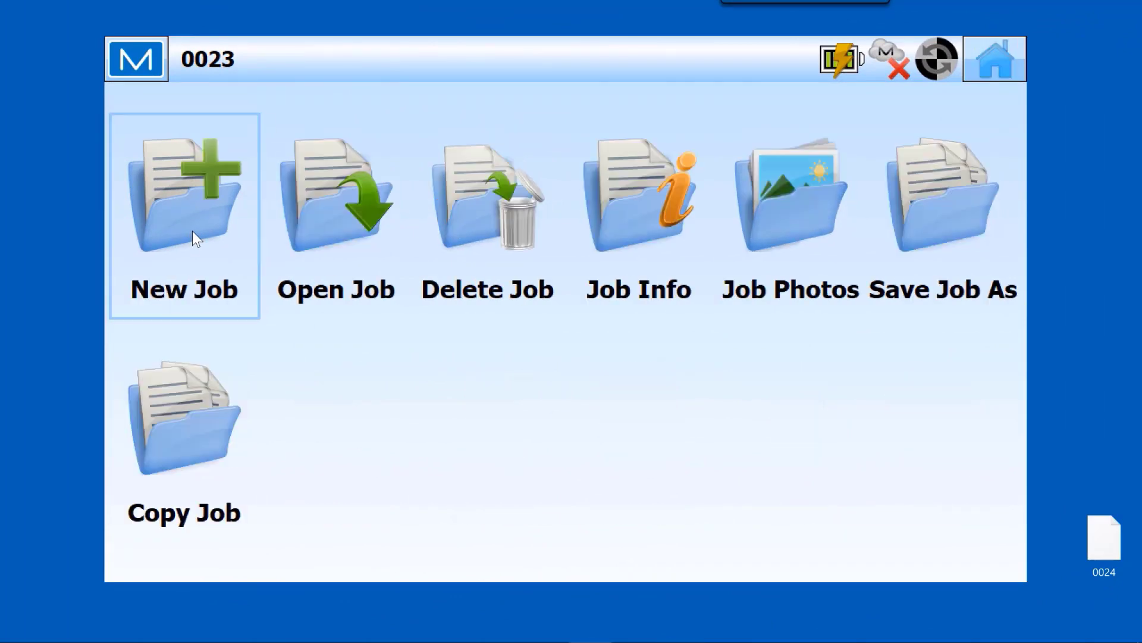
click(195, 237)
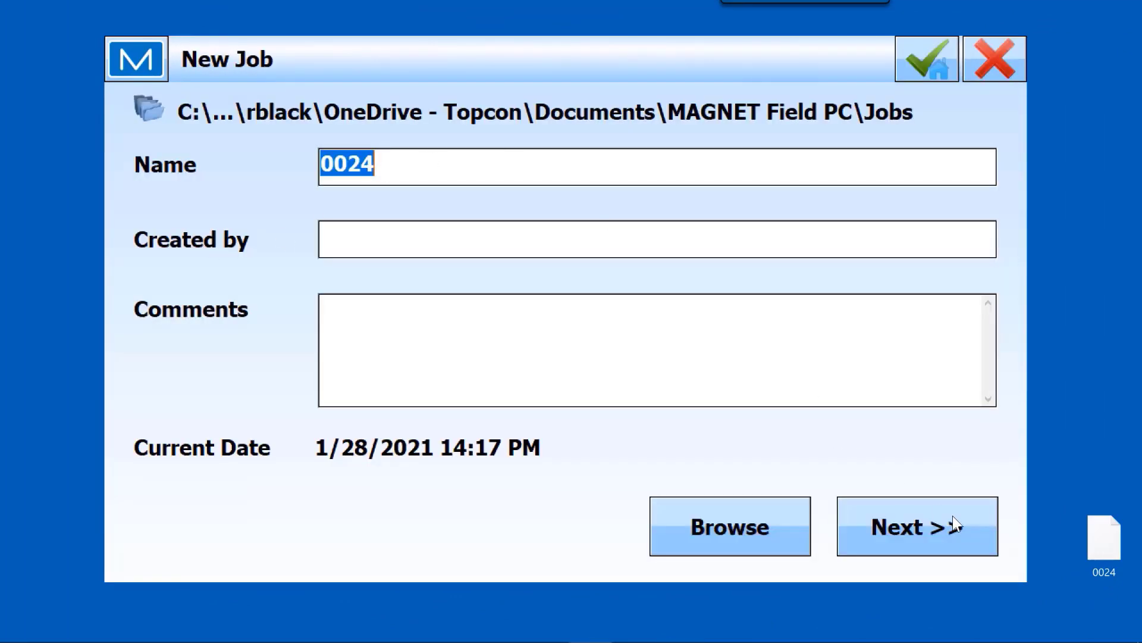
click(934, 513)
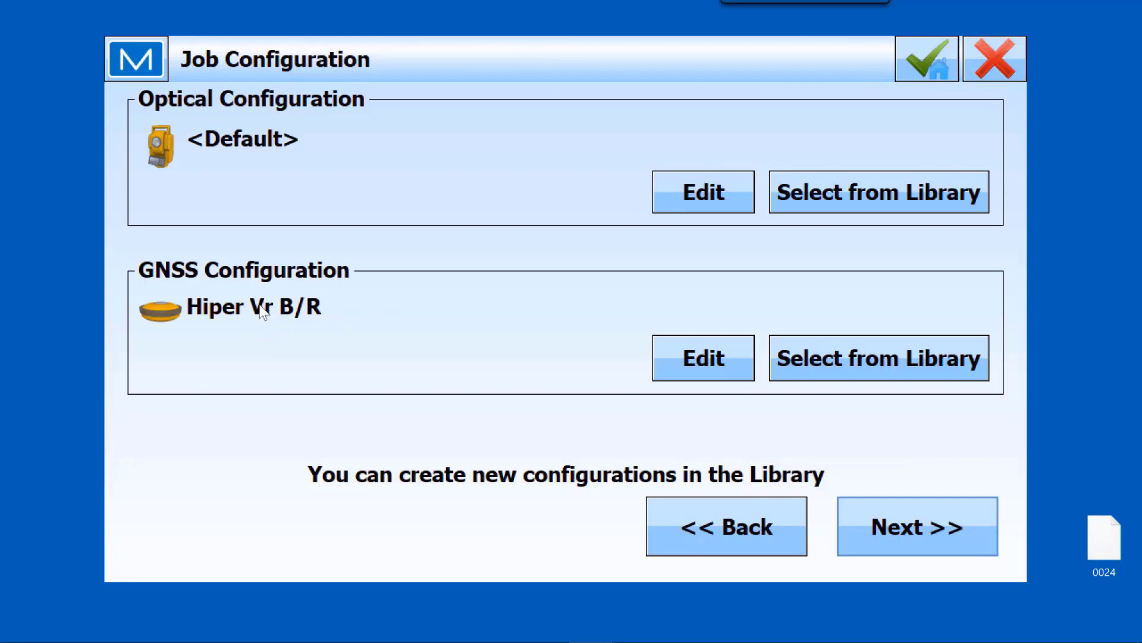
click(868, 530)
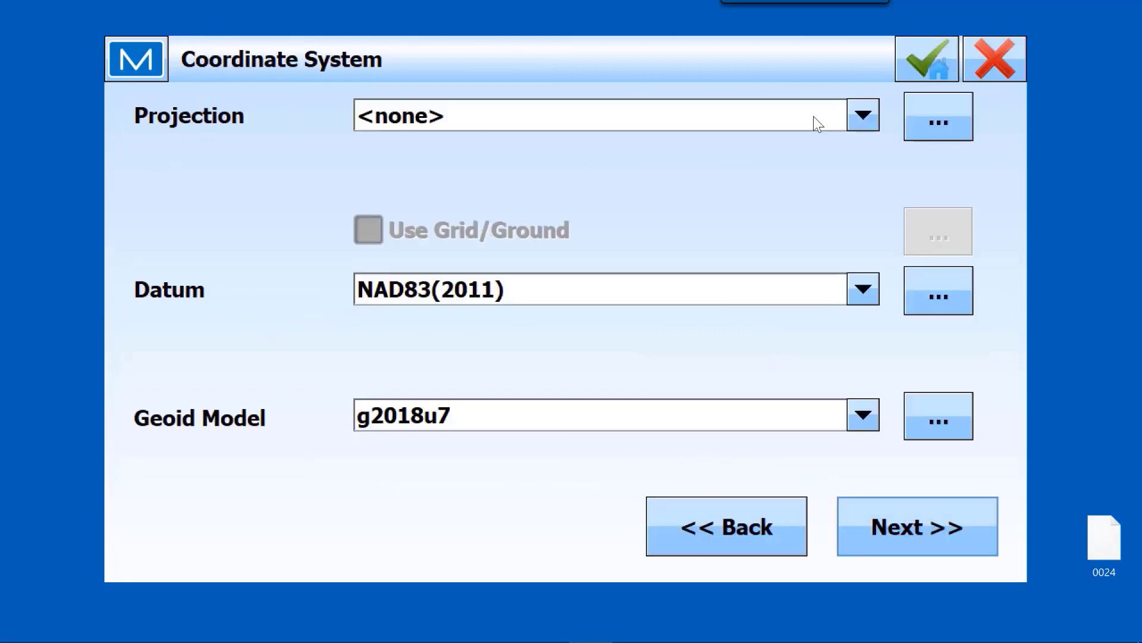
- Set the job's projection to SPC83-Tennessee and its datum to NAD83_NO_TRANS
click(862, 116)
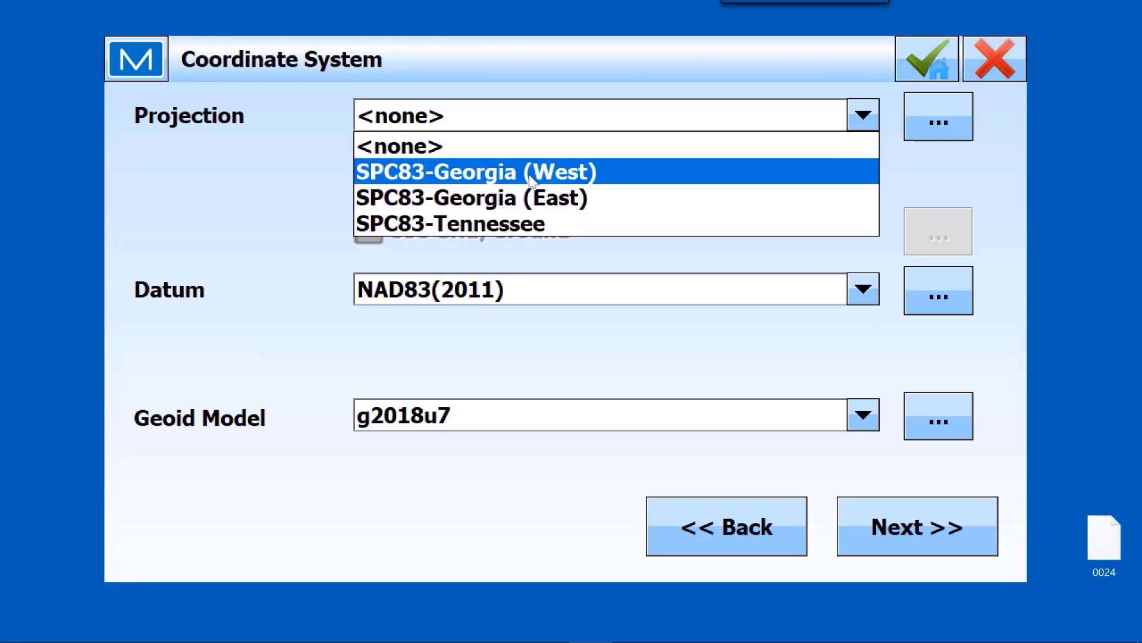
click(488, 225)
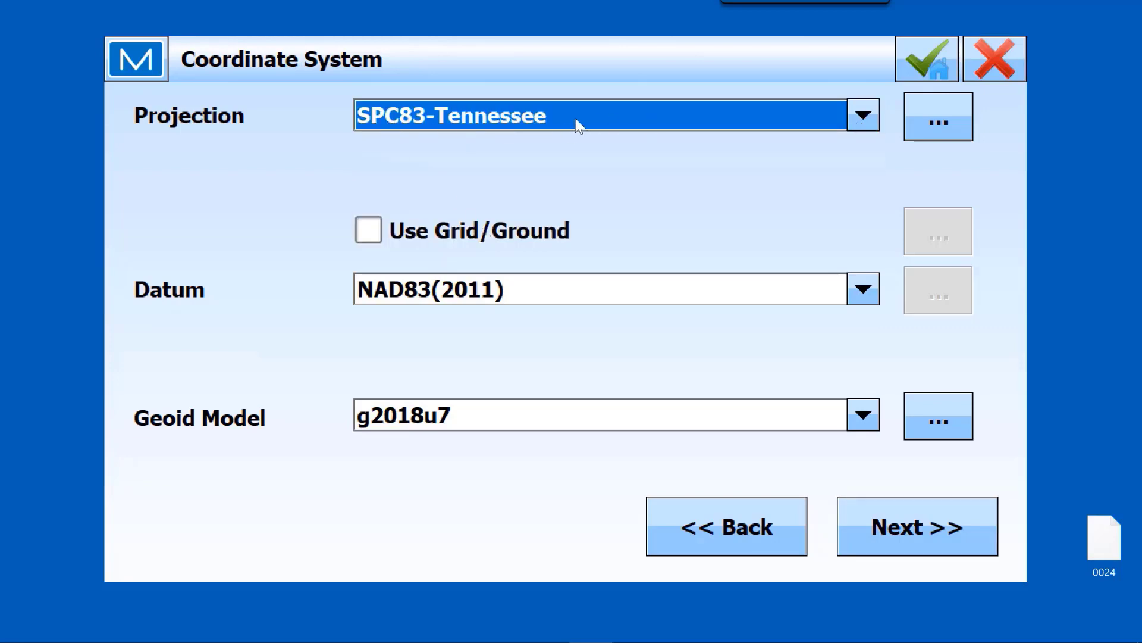
click(864, 291)
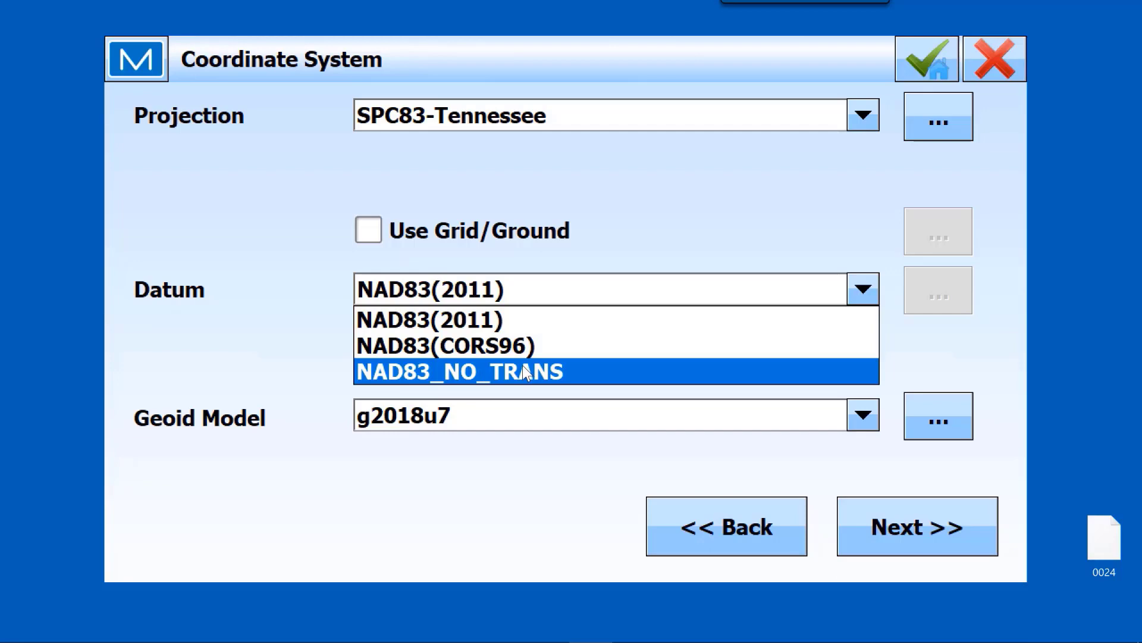
click(566, 373)
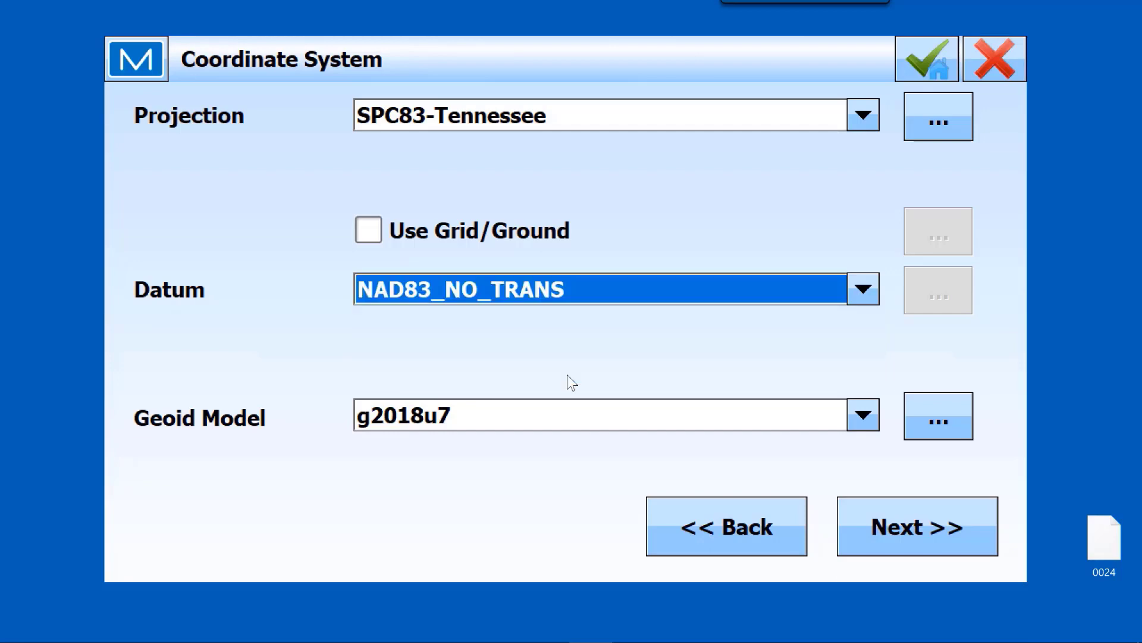
- Accept the coordinate system, the US Feet units and the Grid display settings, and finish creating the job
click(888, 533)
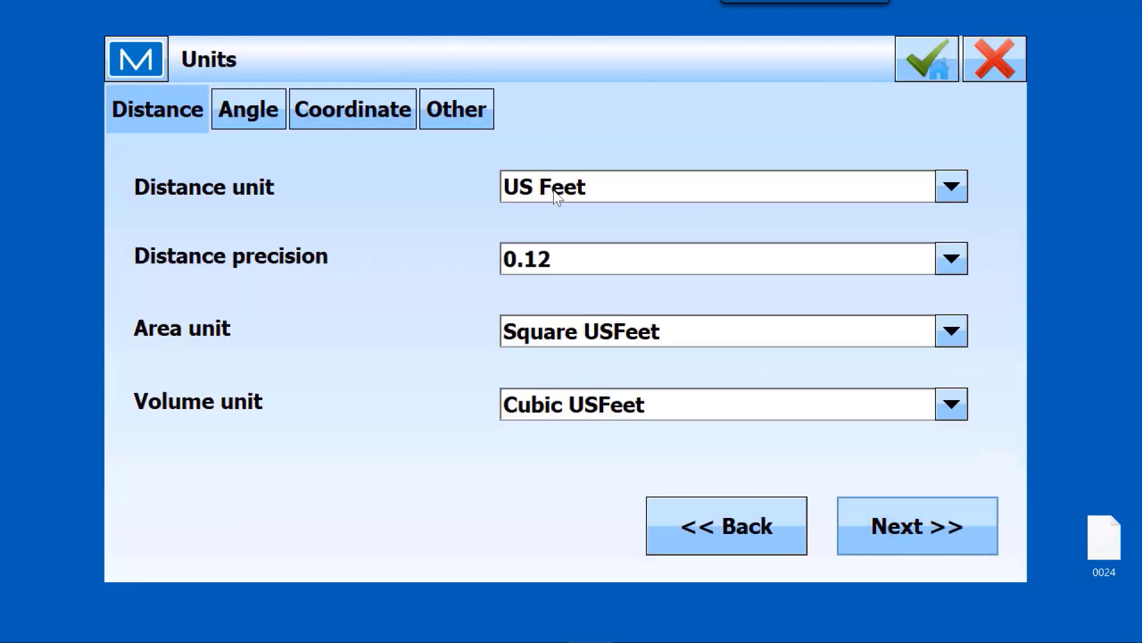
click(920, 516)
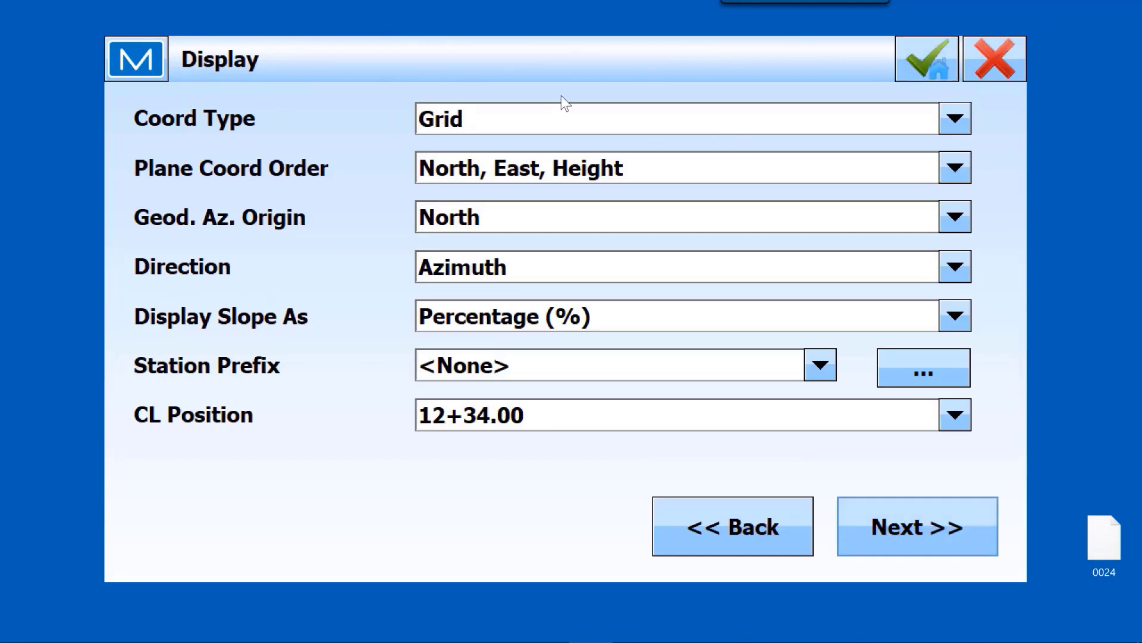
click(922, 60)
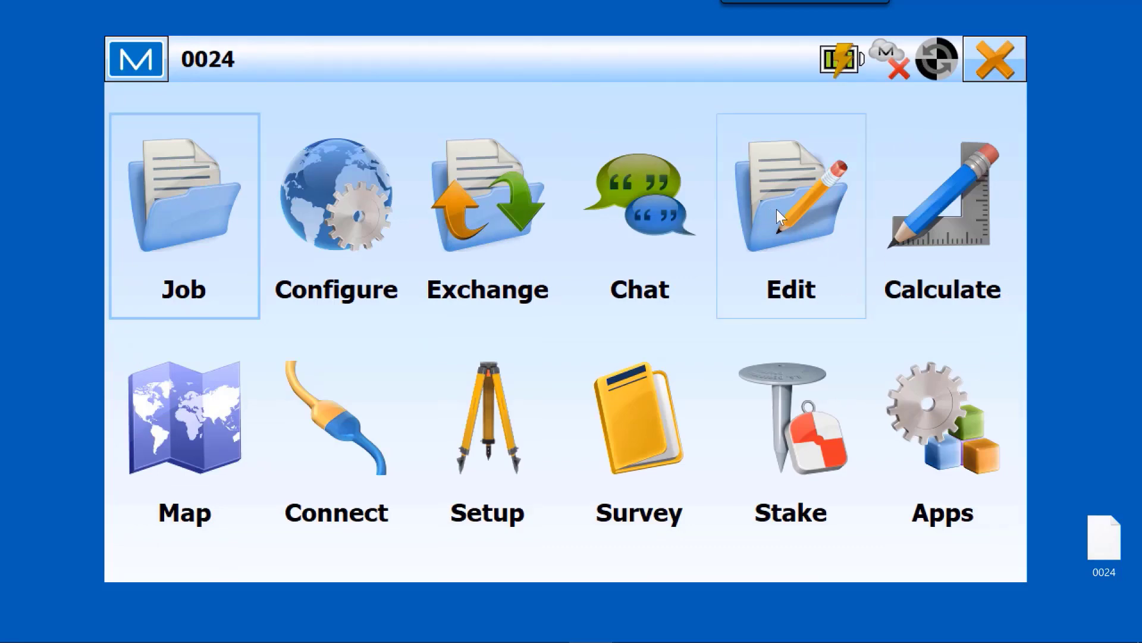
- Open the job's point list for editing and start adding point 1000
click(776, 216)
click(171, 230)
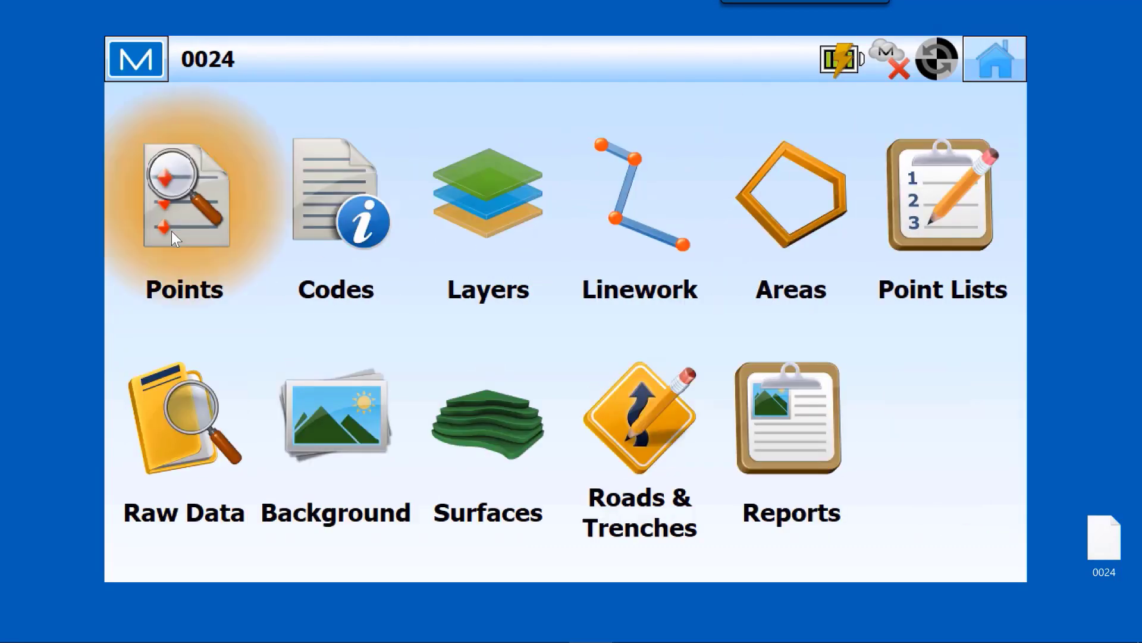
click(922, 522)
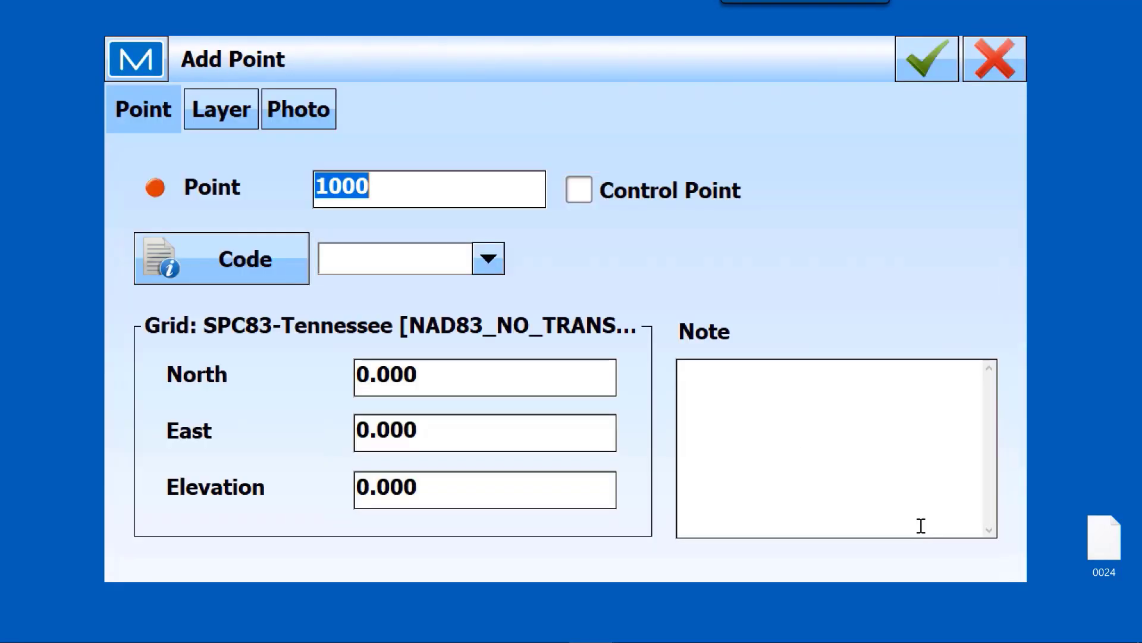
key(Tab)
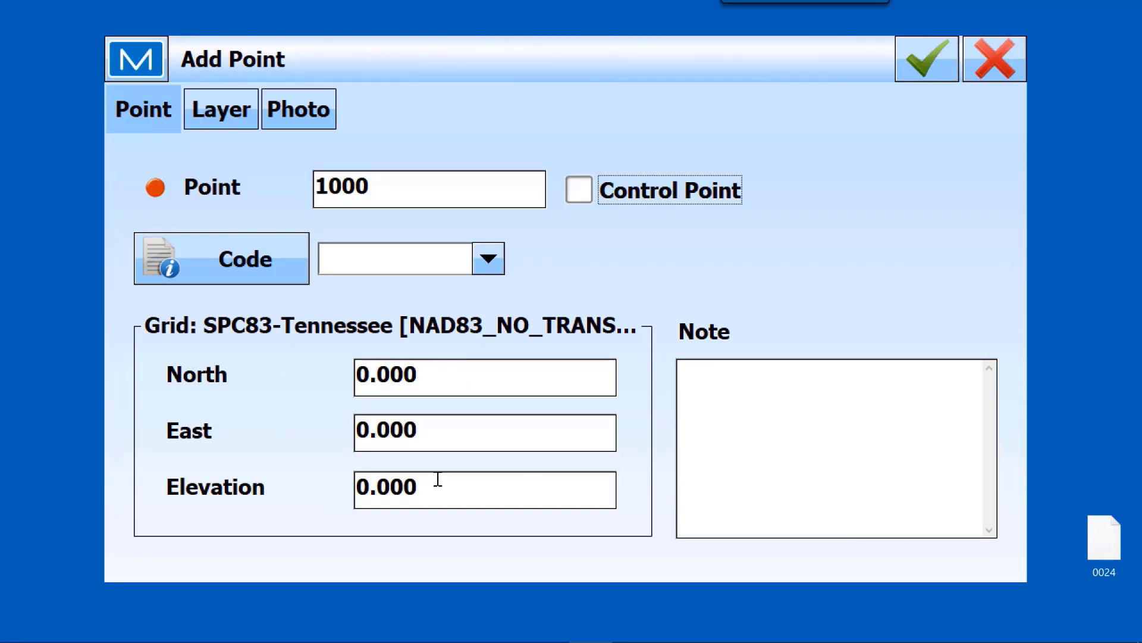
- Switch to the OPUS results PDF in Foxit Reader and copy the state plane northing 134155.432
mouse_move(505, 637)
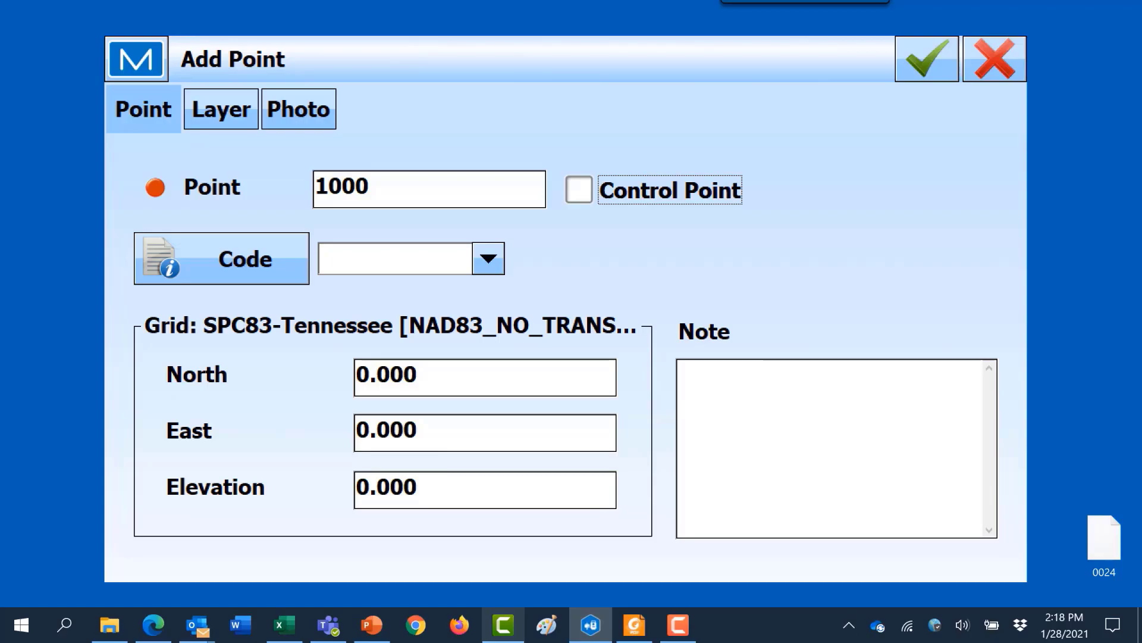
click(632, 631)
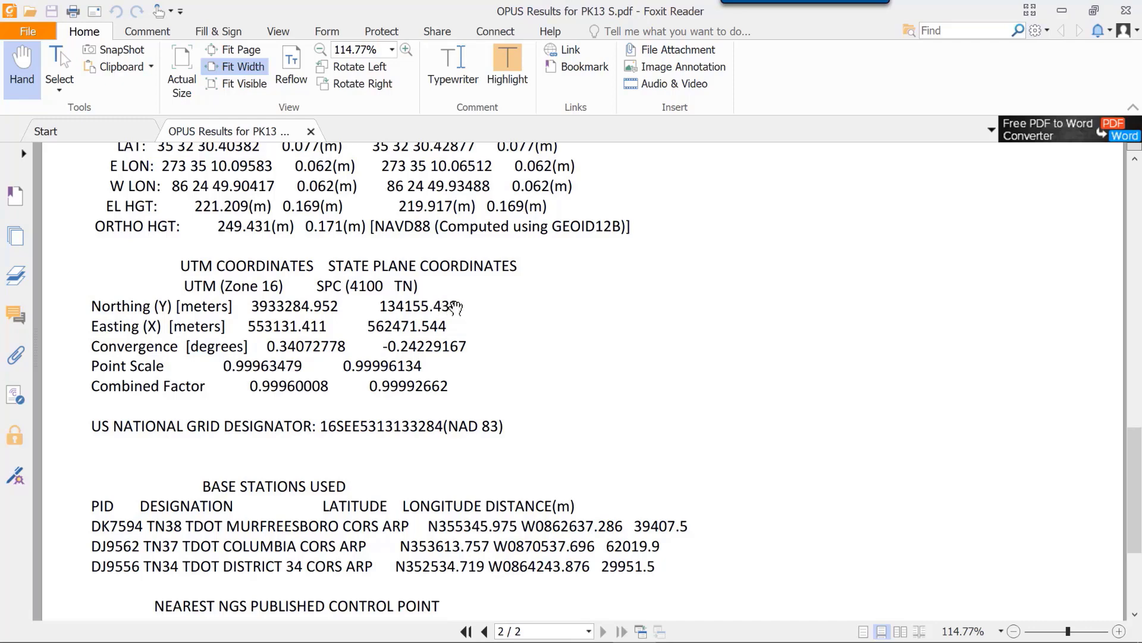
drag(459, 306, 374, 306)
key(ctrl+c)
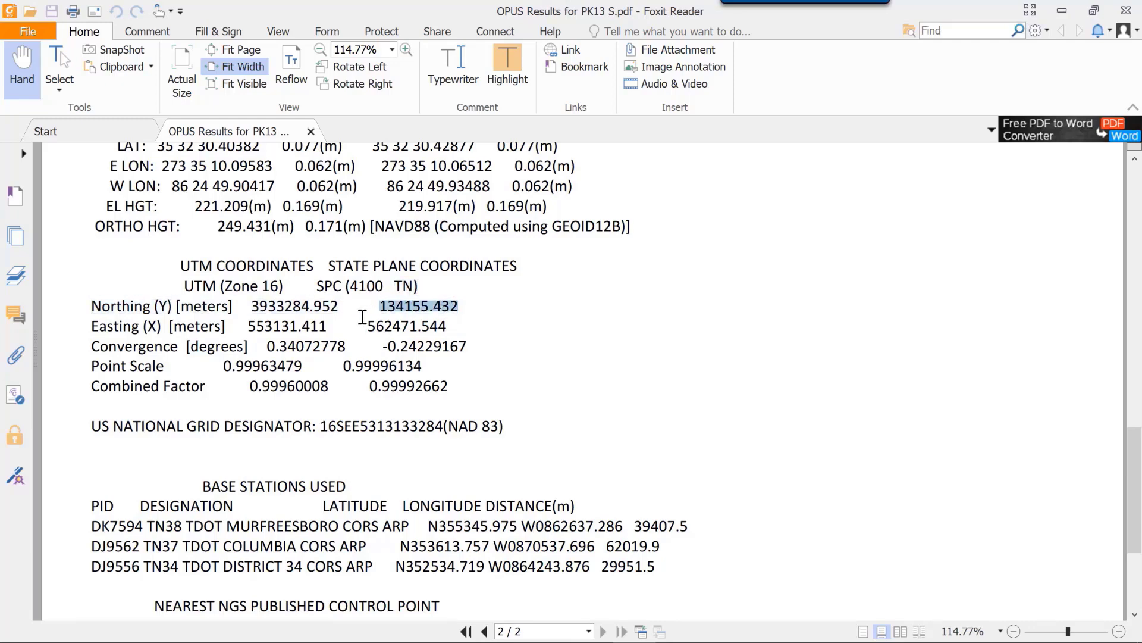
- Switch back to MAGNET Field and enter the copied northing with a metre suffix, 134155.432m, as point 1000's North coordinate
key(alt+Tab)
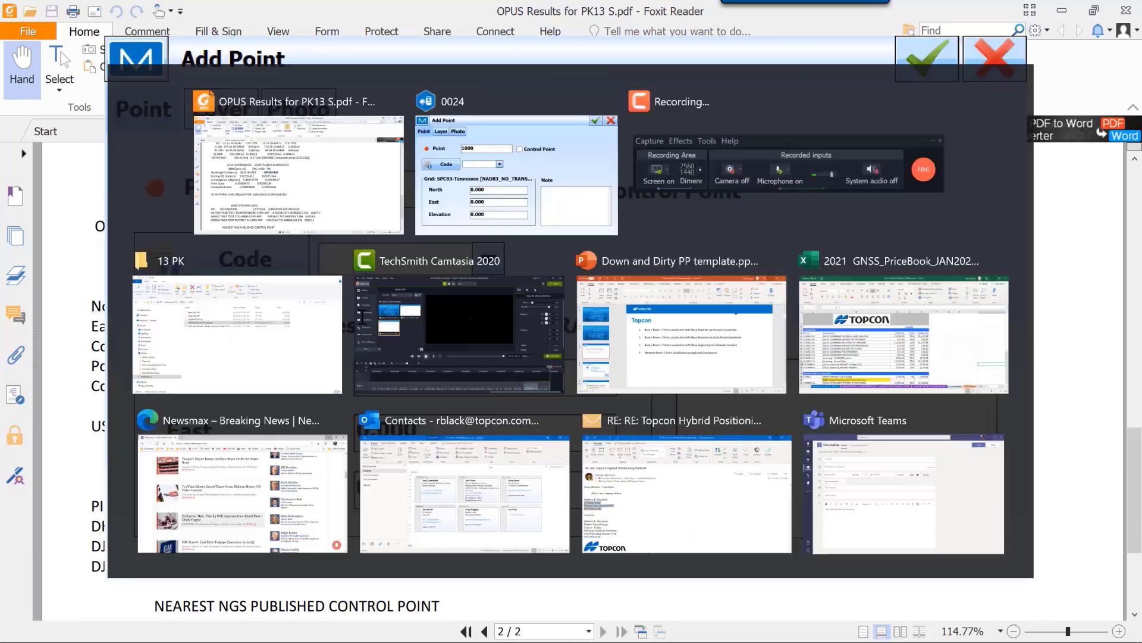
click(428, 382)
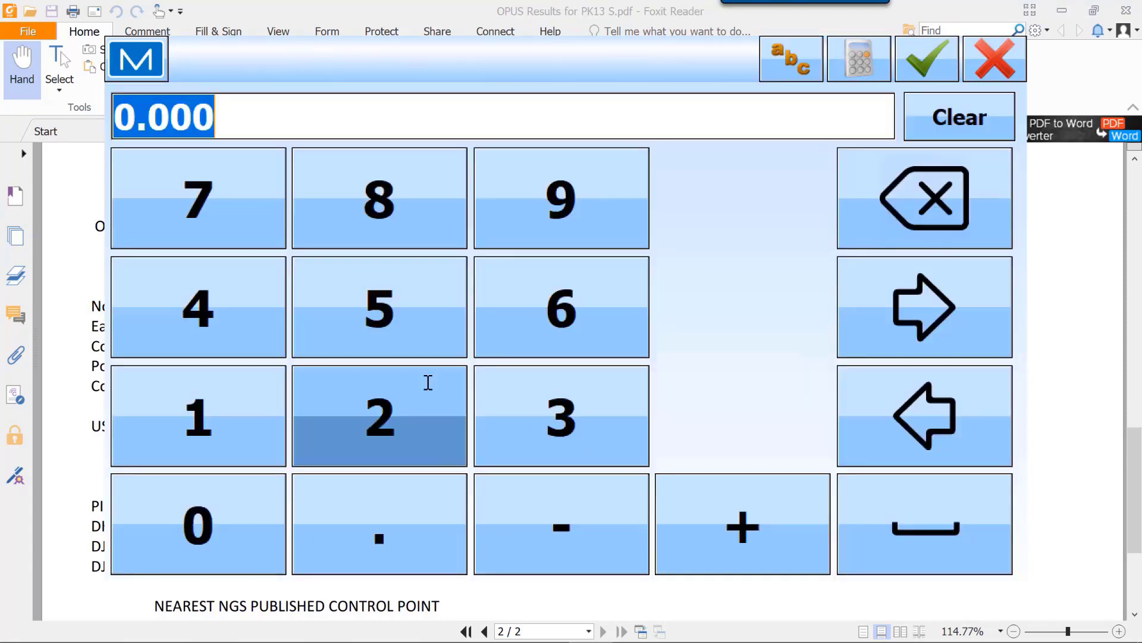
key(ctrl+v)
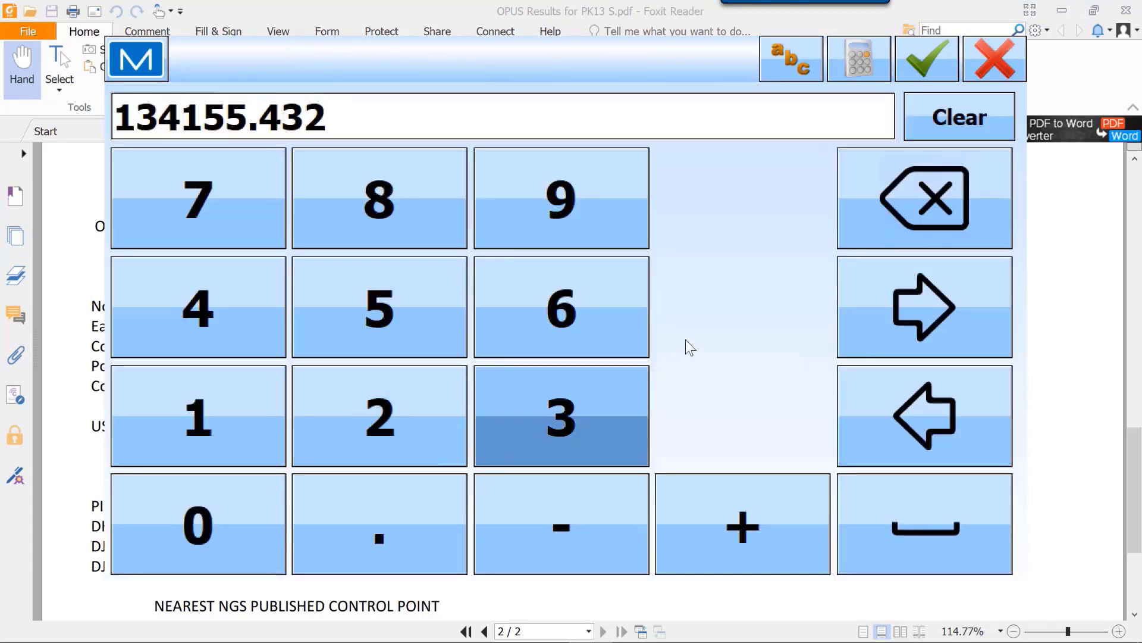
text(m)
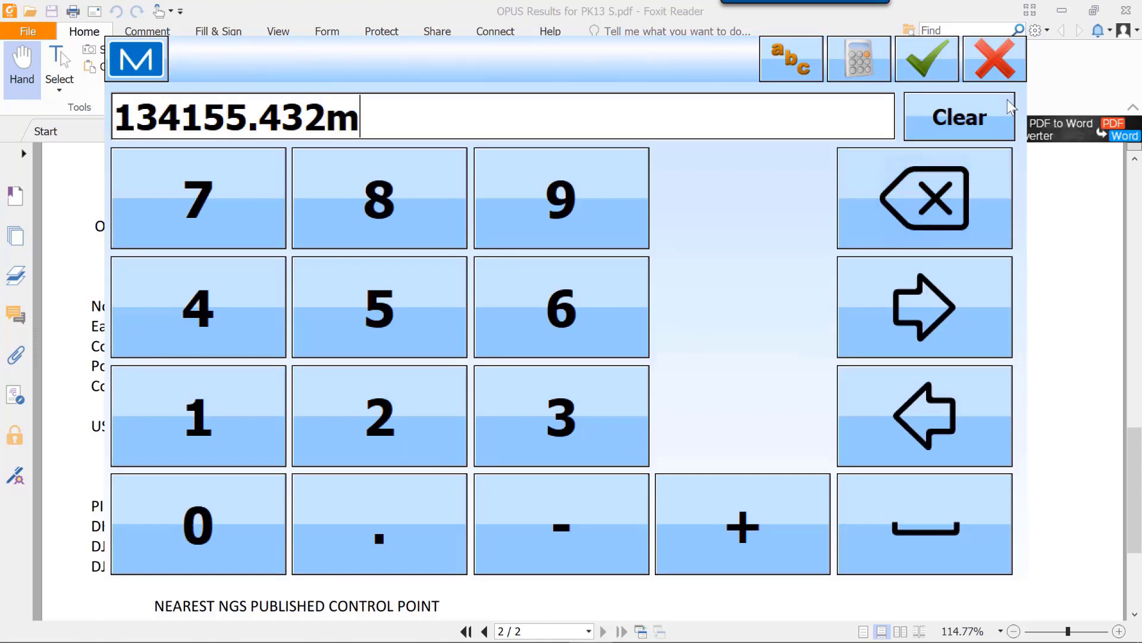
click(925, 58)
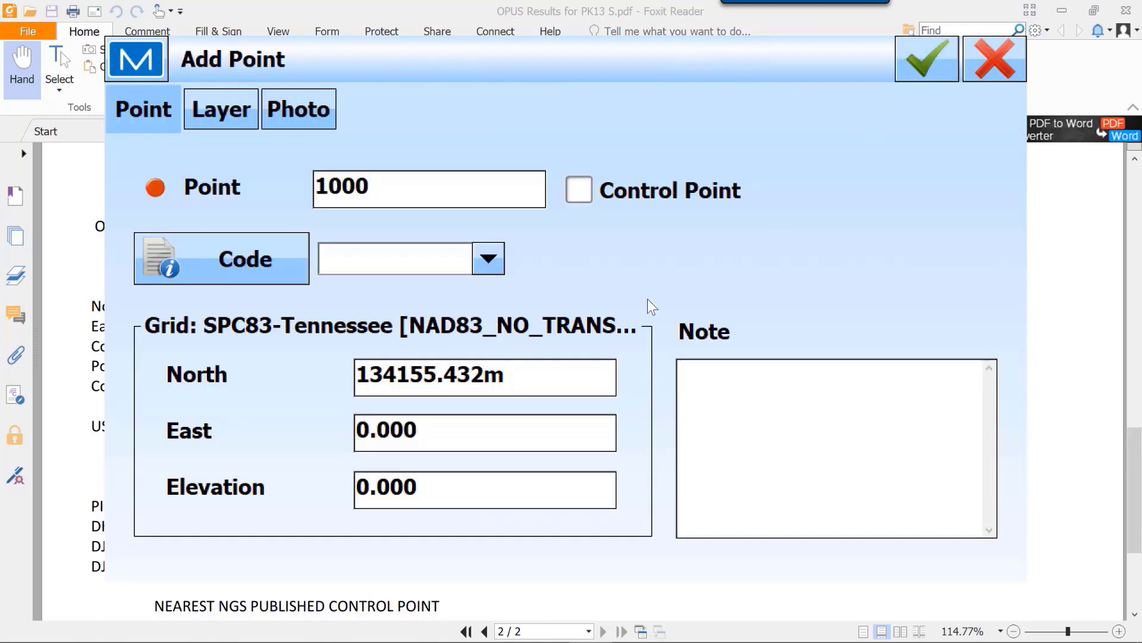
key(Tab)
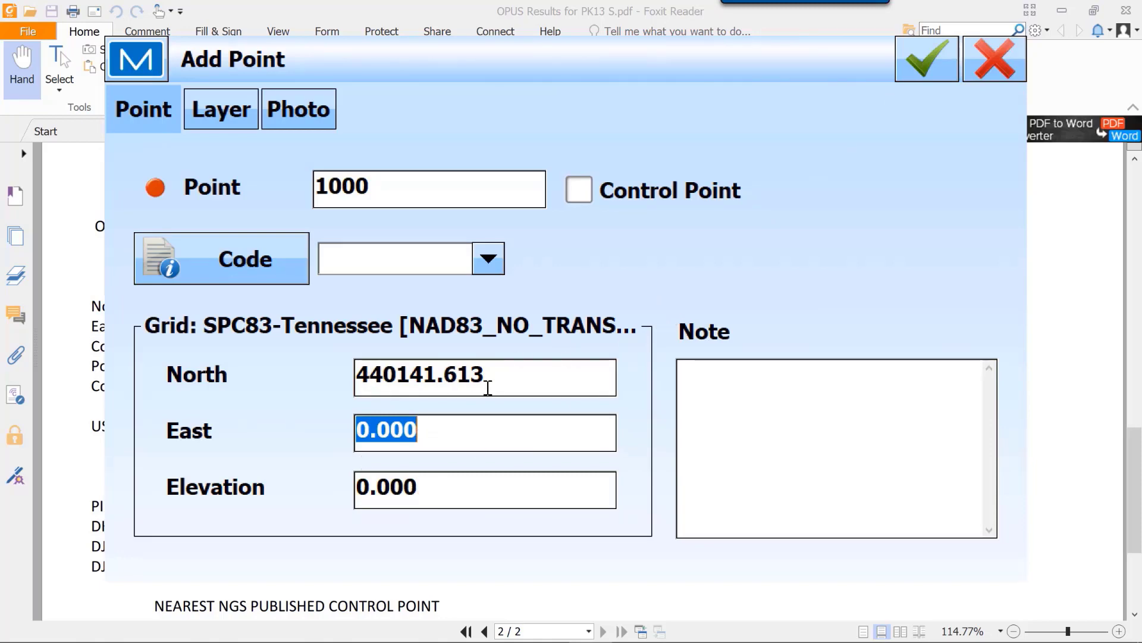
- Enter the OPUS easting with a metre suffix, 562471.544m, as point 1000's East coordinate
text(562471.544)
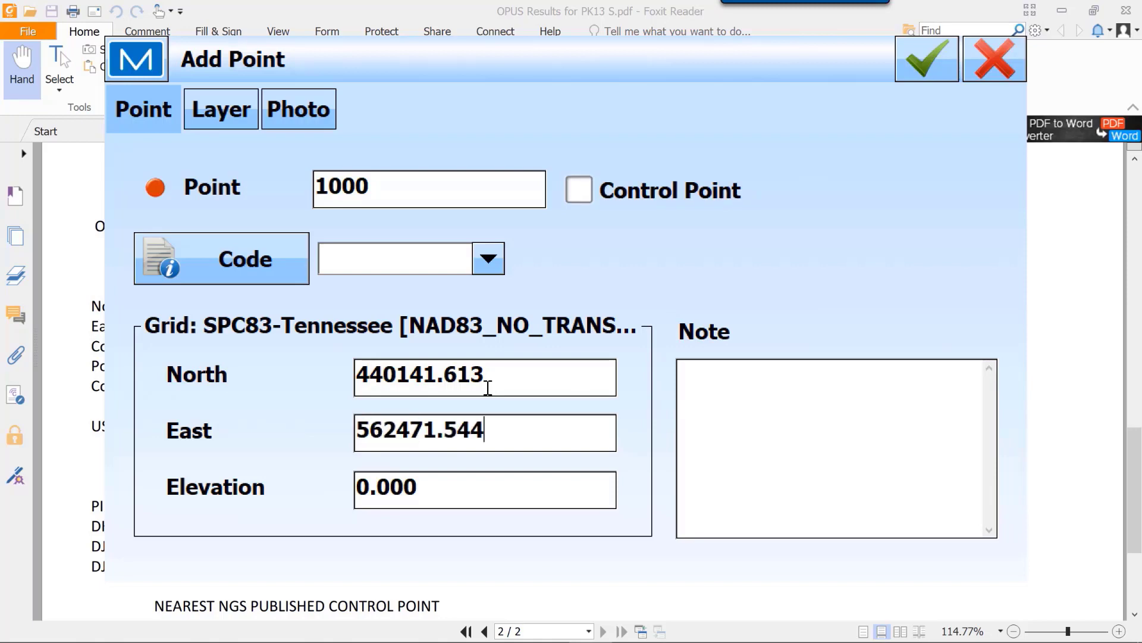
text(m)
key(Tab)
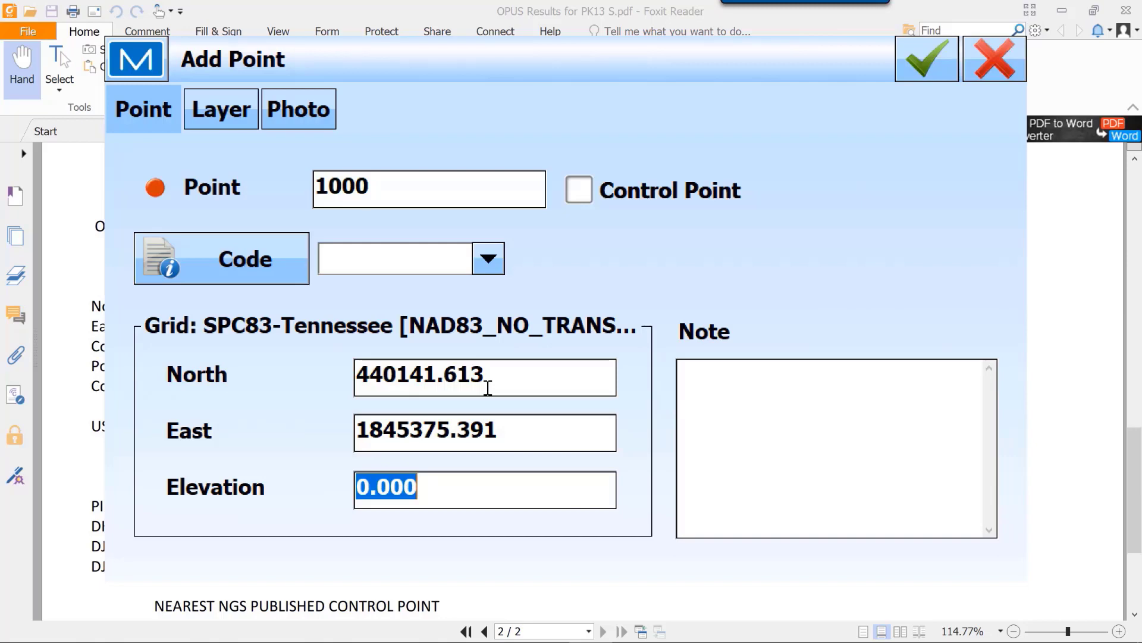
- Switch to the OPUS results PDF in Foxit Reader and copy the orthometric height 249.431
key(alt+Tab)
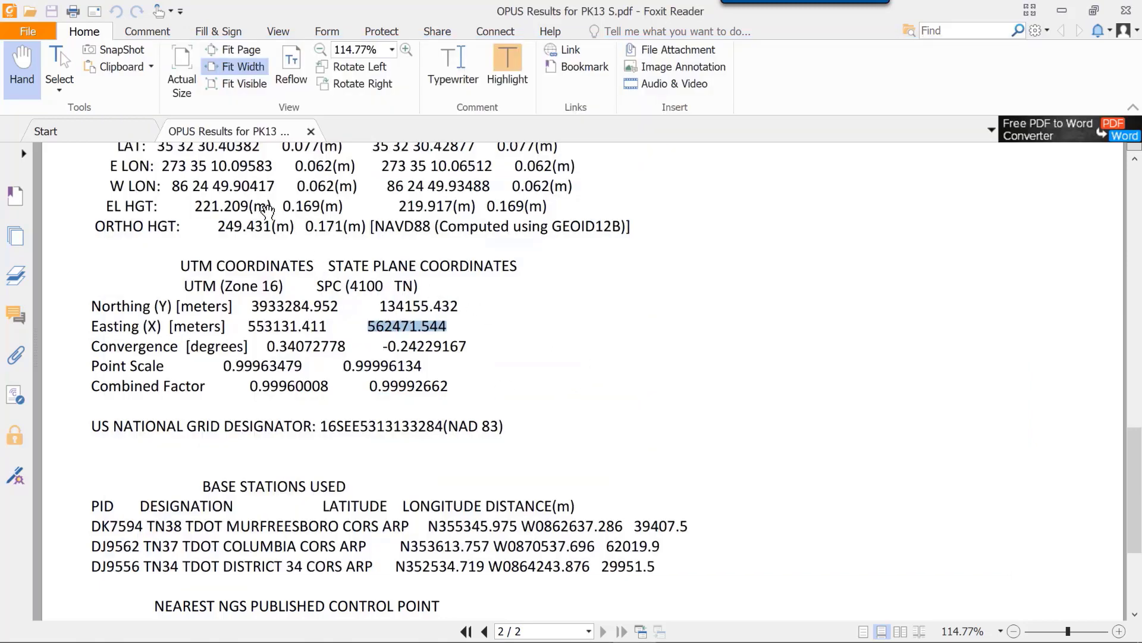
drag(273, 227, 215, 234)
key(ctrl+c)
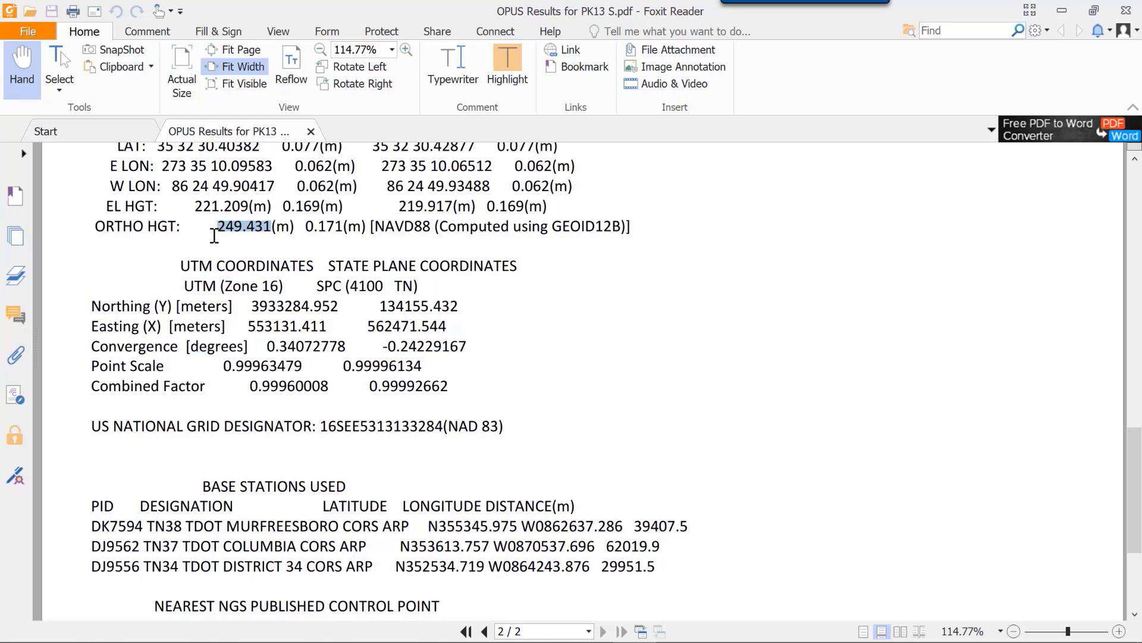
- Switch back to MAGNET Field, enter 249.431m as point 1000's Elevation and save the point
key(alt+Tab)
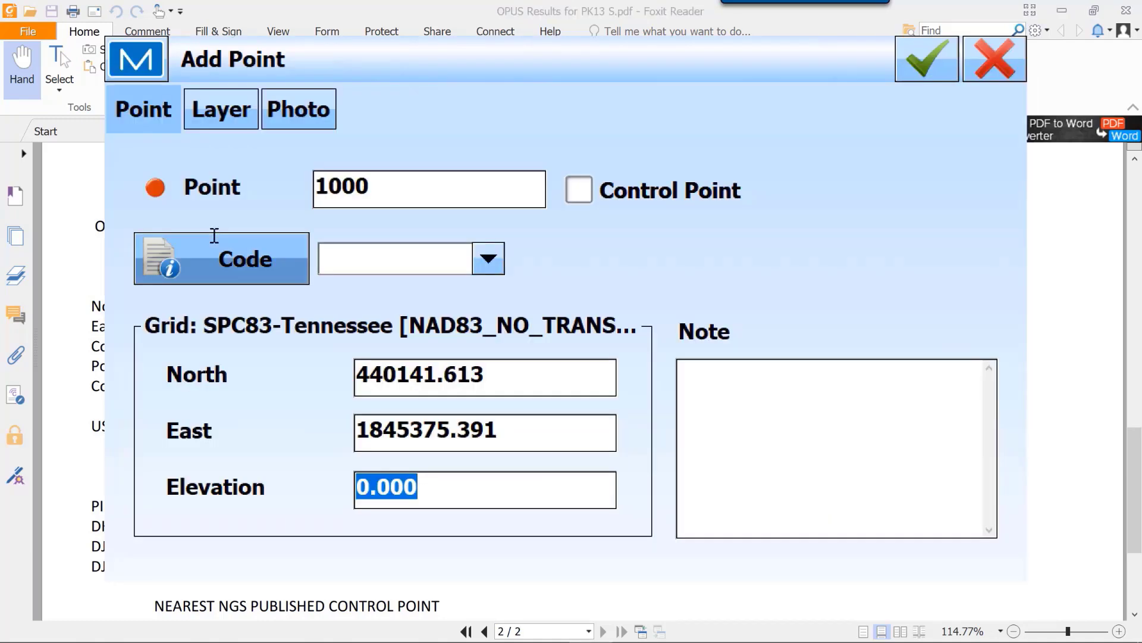
key(ctrl+v)
text(m)
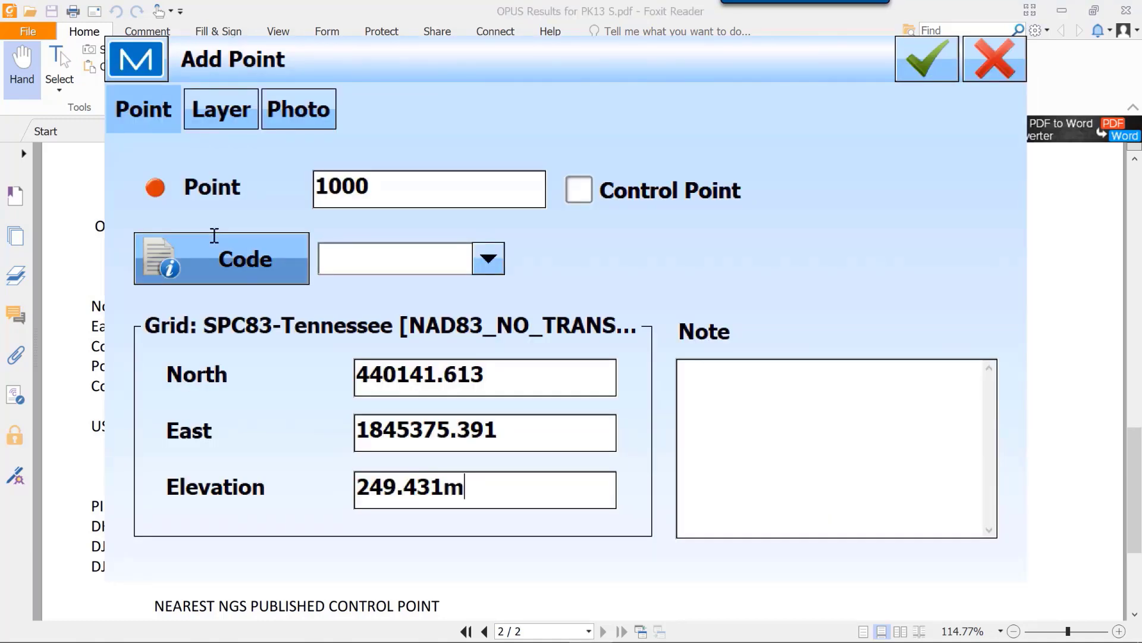
key(Tab)
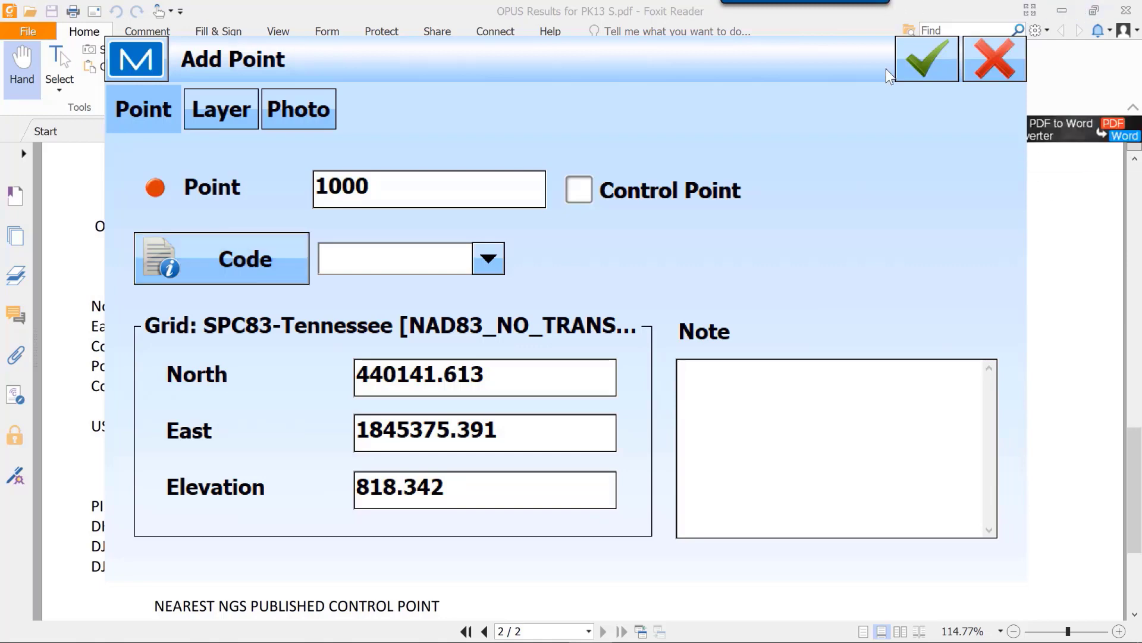
click(922, 62)
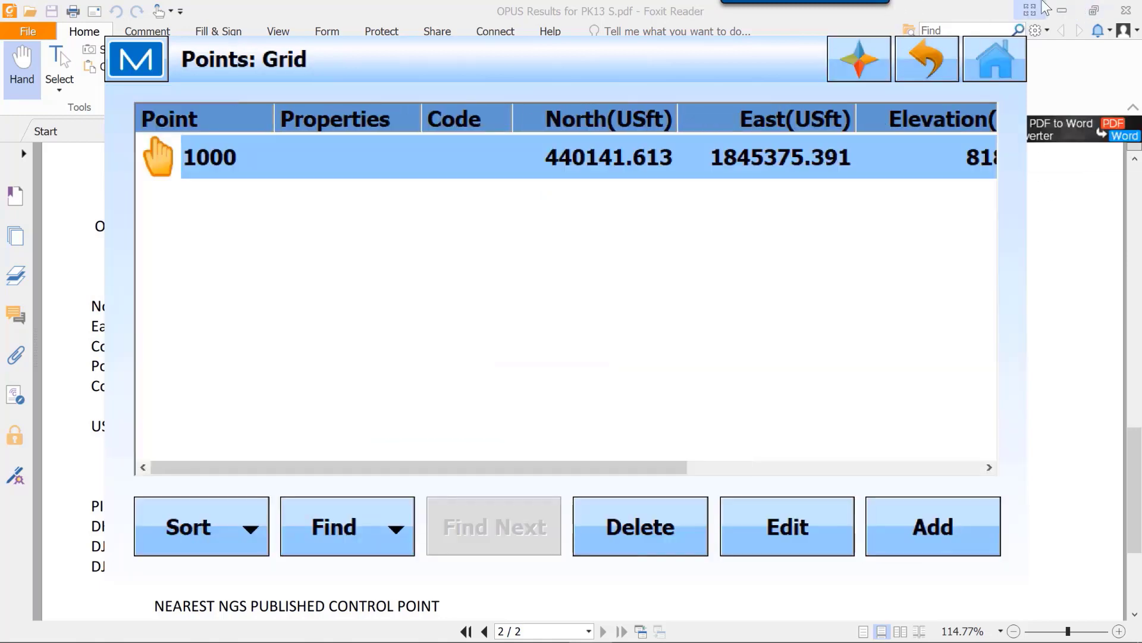
- Minimize the OPUS PDF window, return to the home screen and connect to the Hiper Vr B/R GNSS receiver as Base
click(1070, 9)
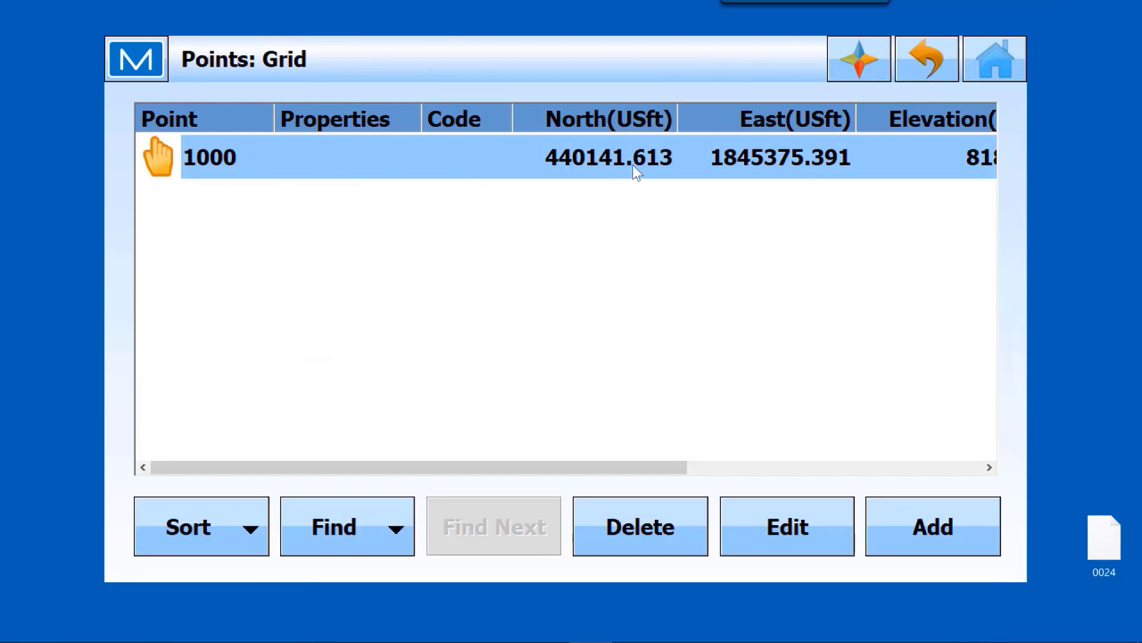
click(1018, 75)
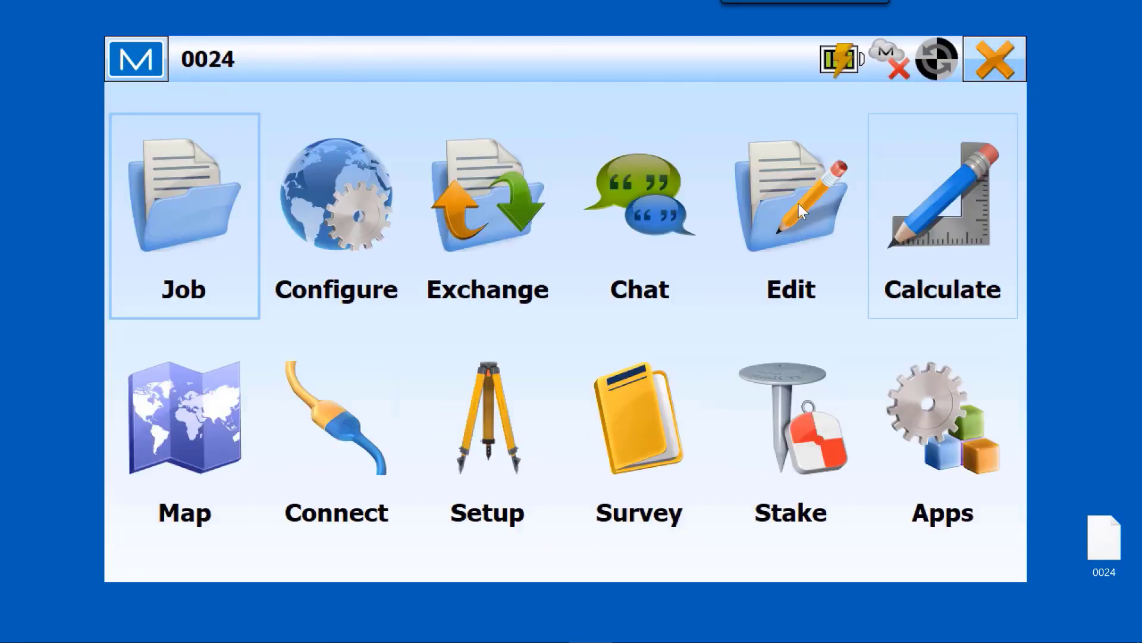
click(350, 448)
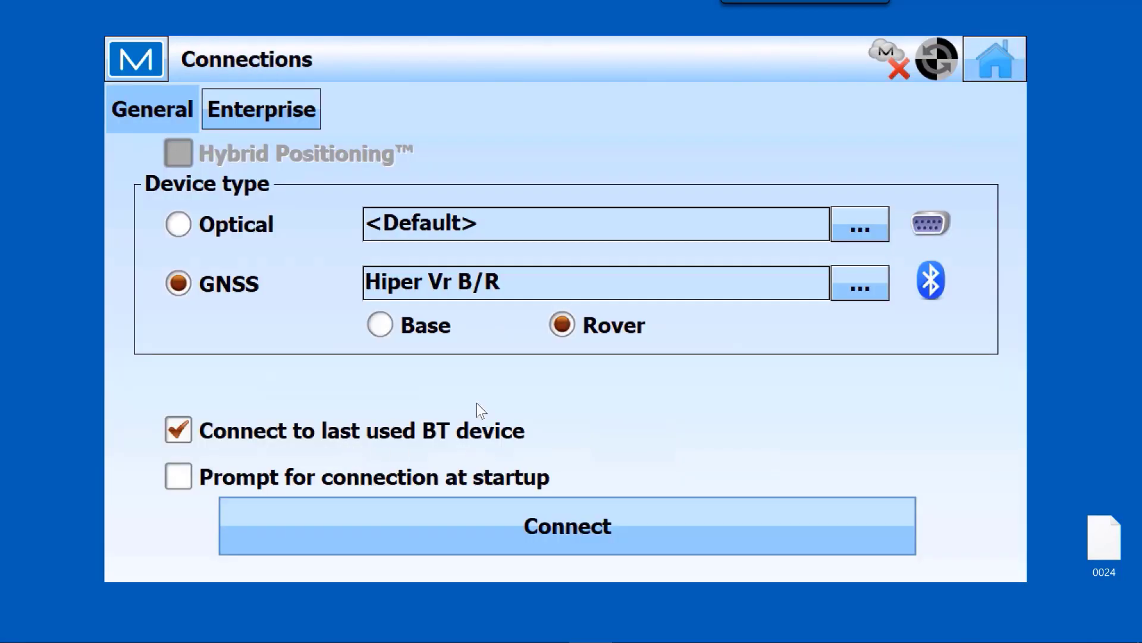
click(379, 327)
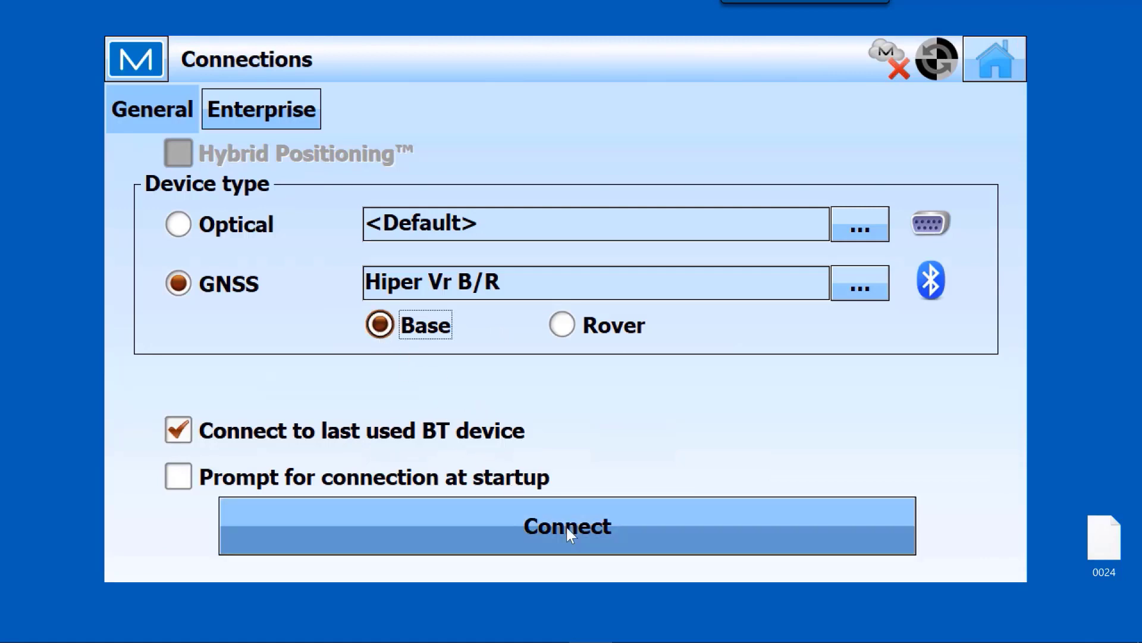
click(580, 542)
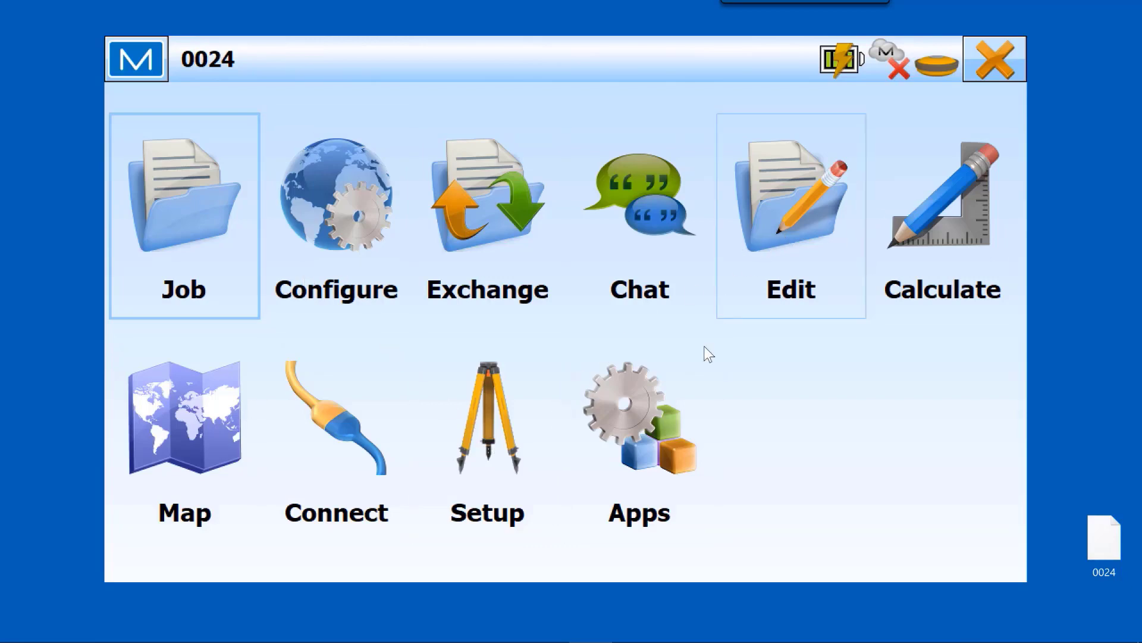
- Open the Start Base setup and choose stored point 1000 as the base point
click(484, 419)
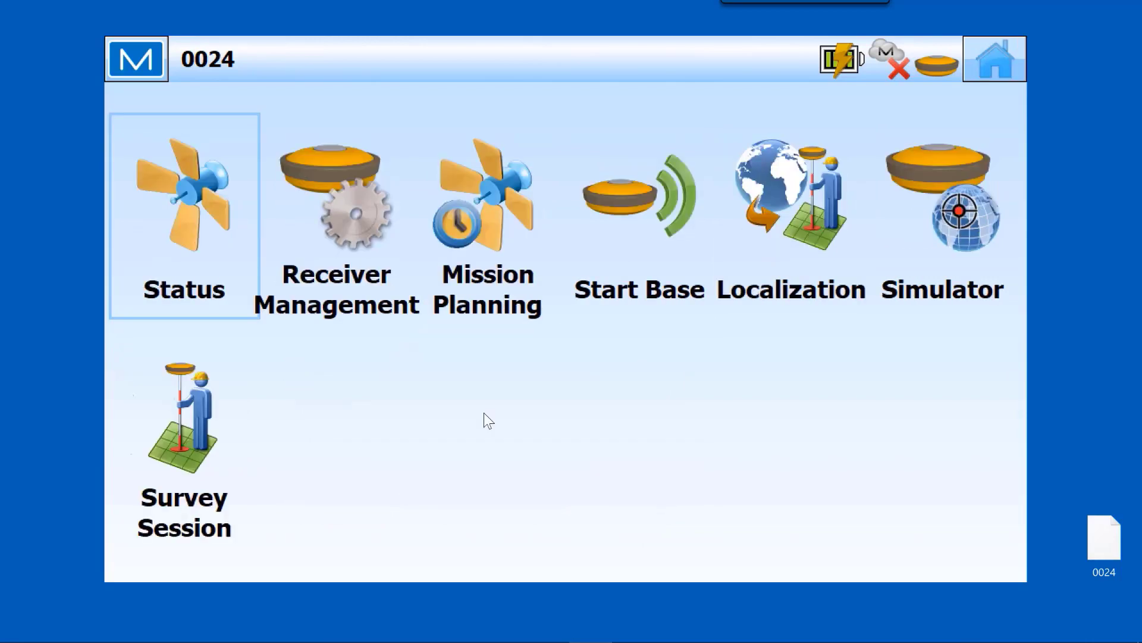
click(626, 198)
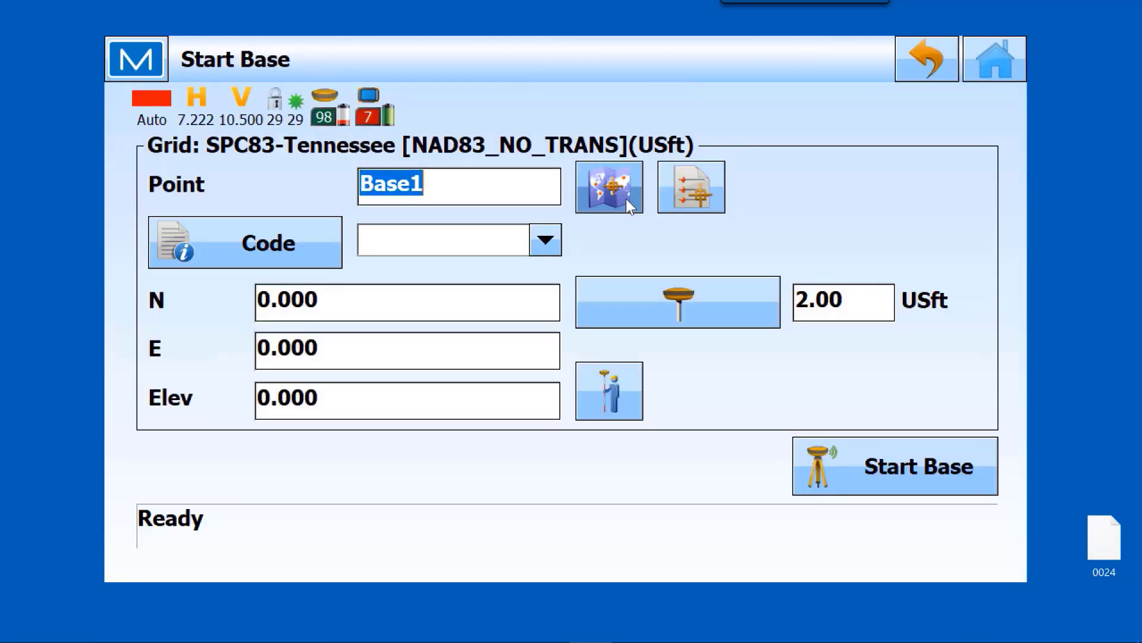
click(708, 184)
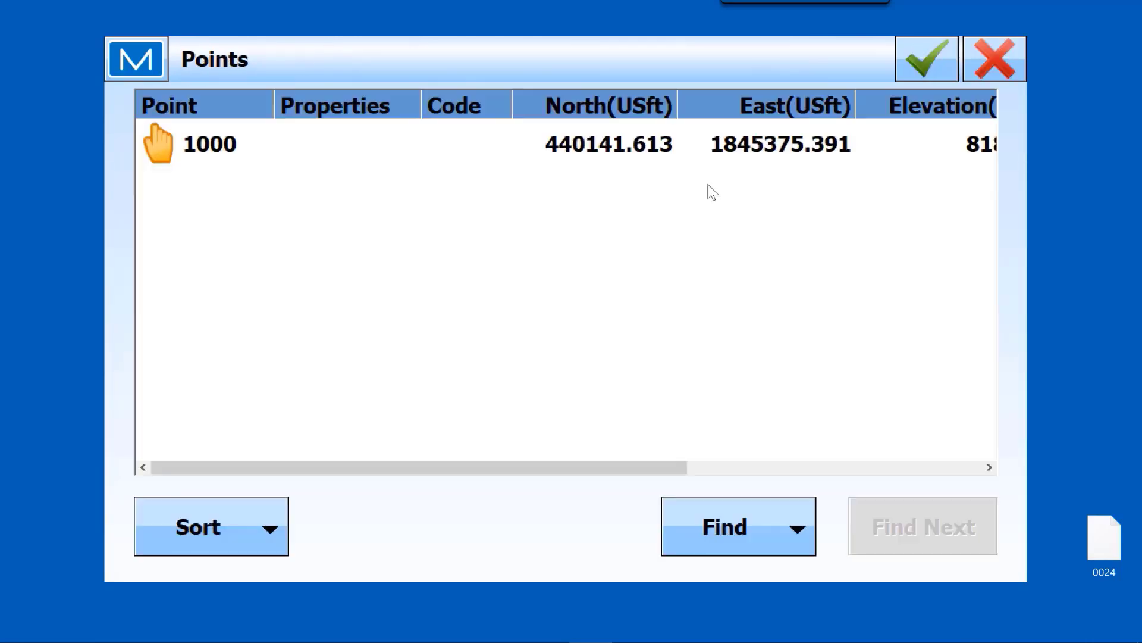
click(581, 137)
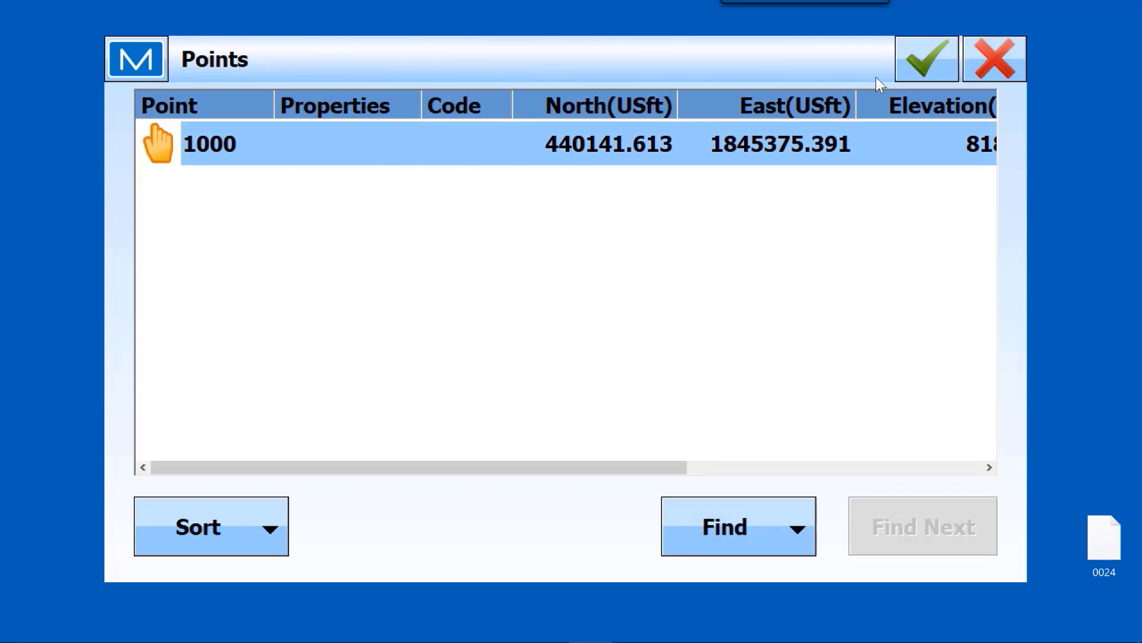
click(924, 59)
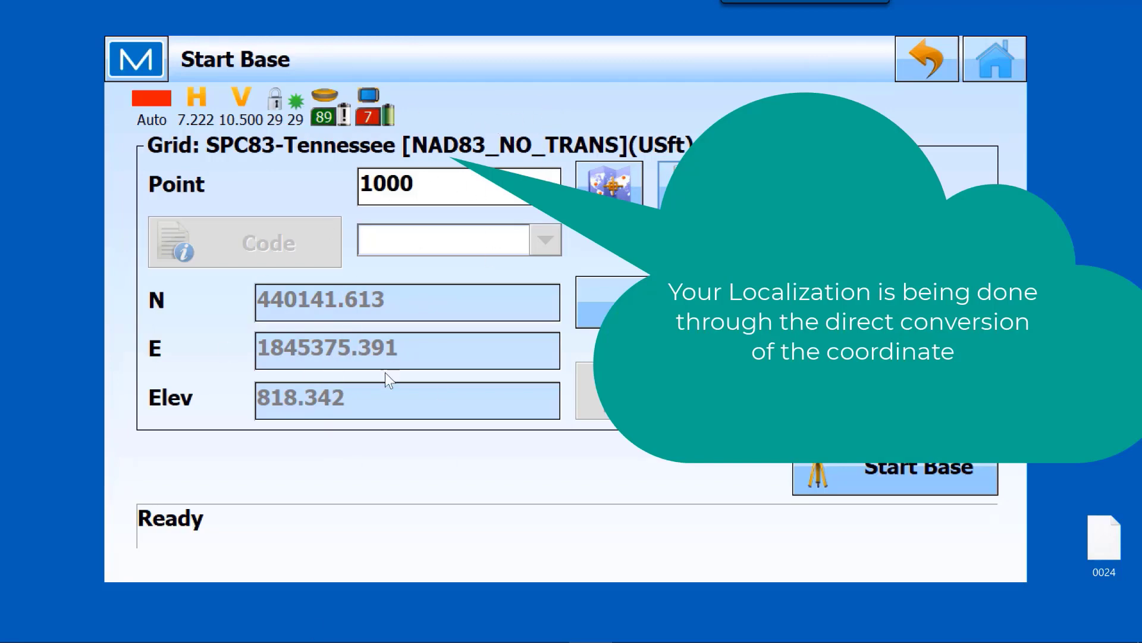
- Switch the base antenna measurement to Slant and set its height to 1.56 USft
click(675, 309)
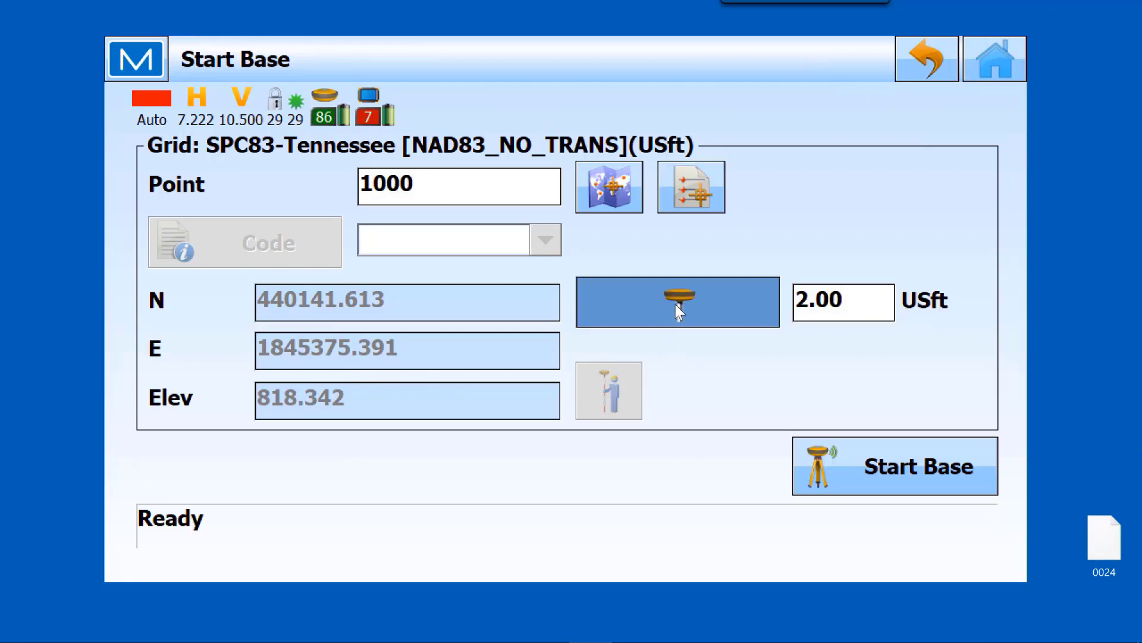
click(651, 308)
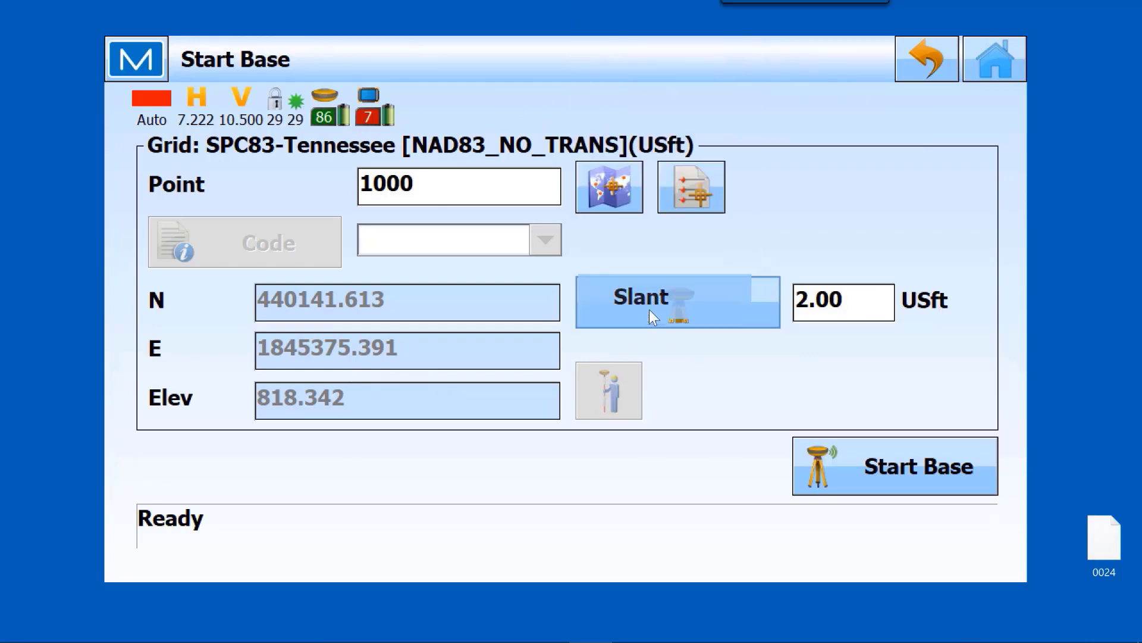
click(857, 301)
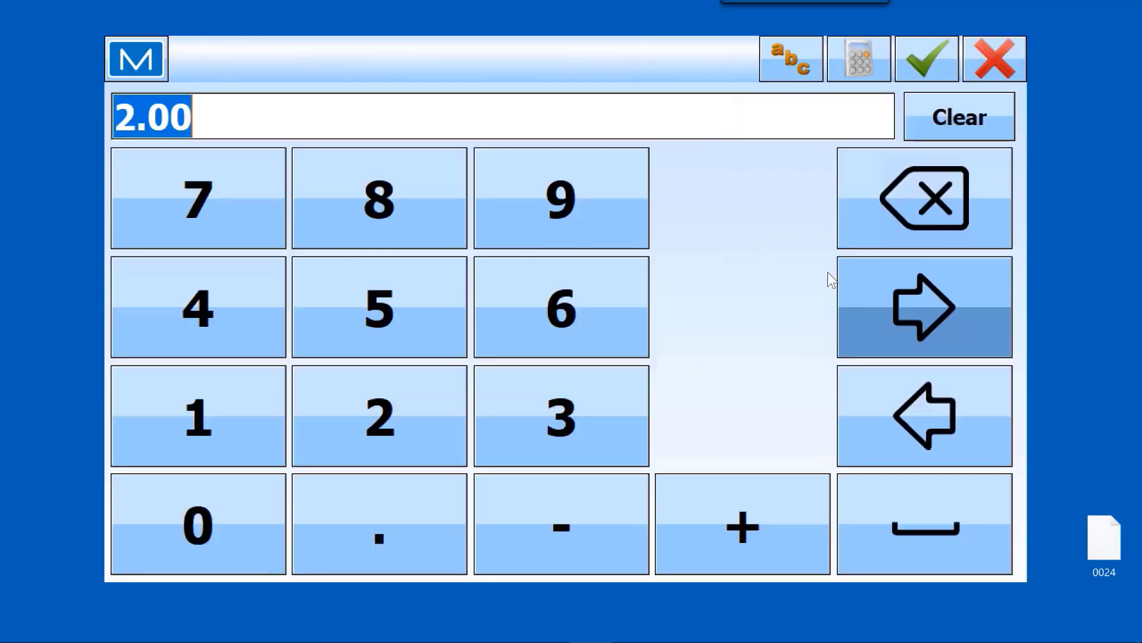
click(179, 416)
click(420, 476)
click(415, 305)
click(627, 305)
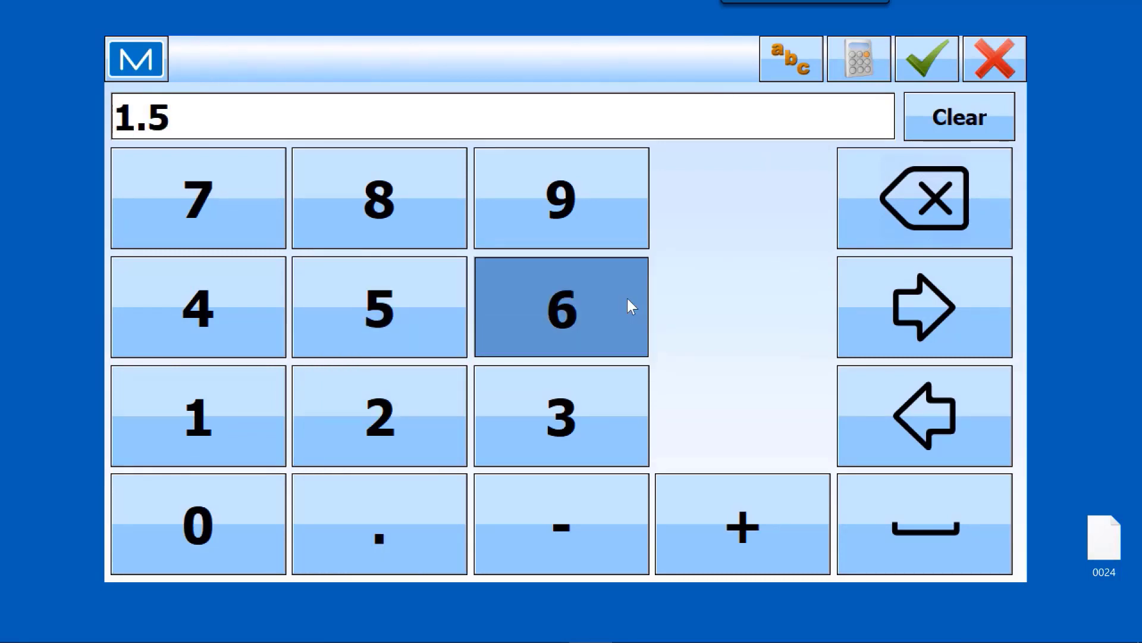
click(940, 54)
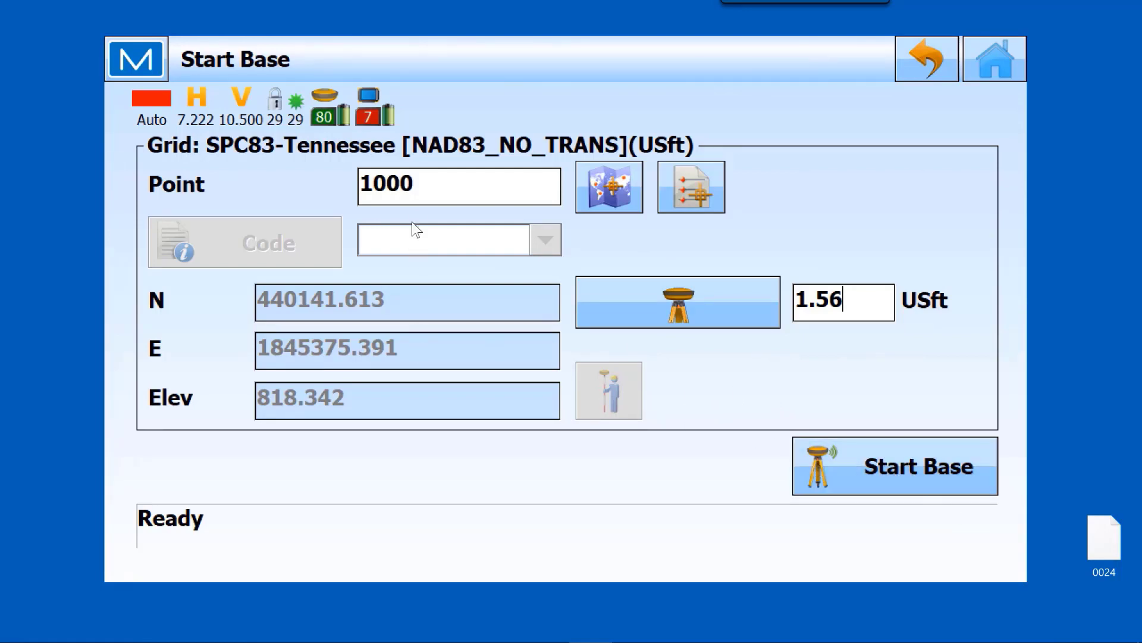
- Start the base on point 1000, continue to the rover connection and connect the Hiper Vr B/R receiver as Rover
click(901, 471)
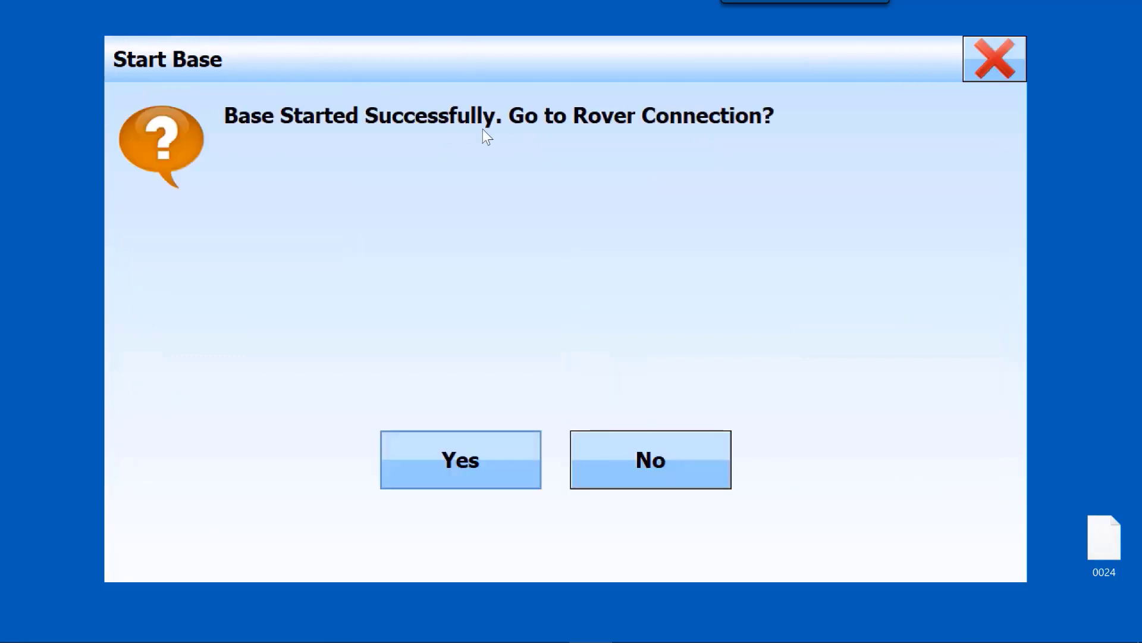
click(466, 462)
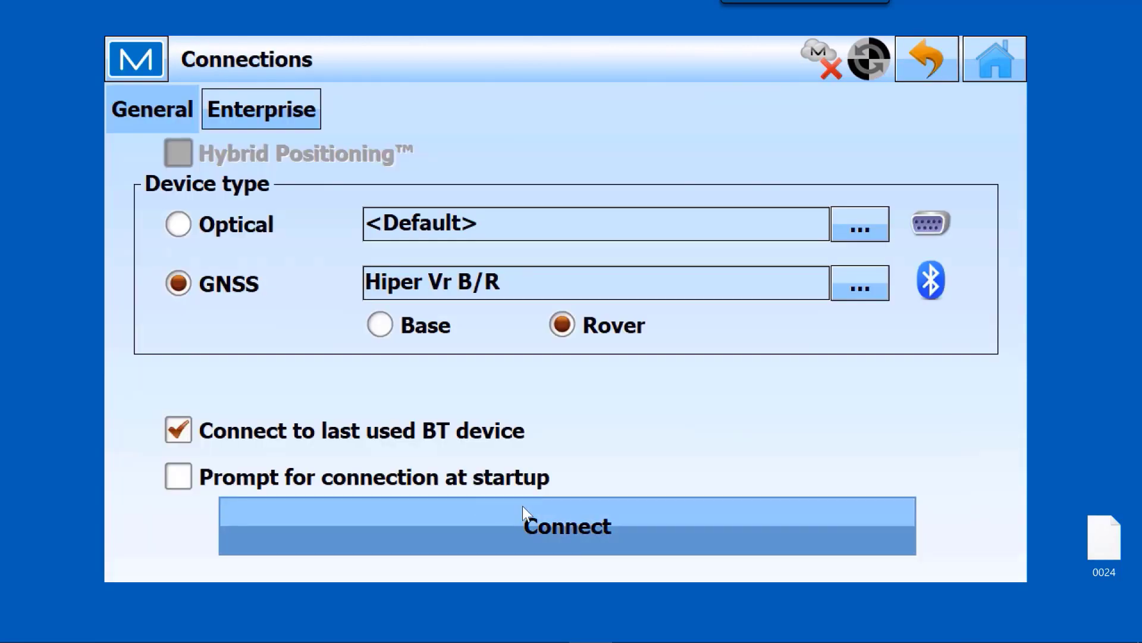
click(552, 527)
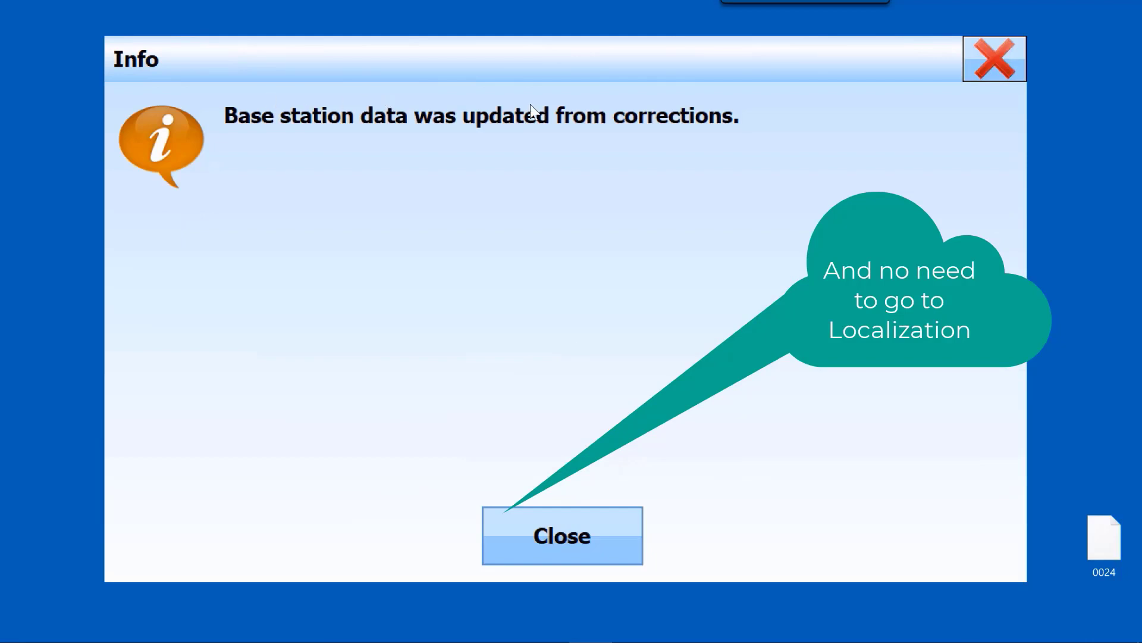
click(552, 550)
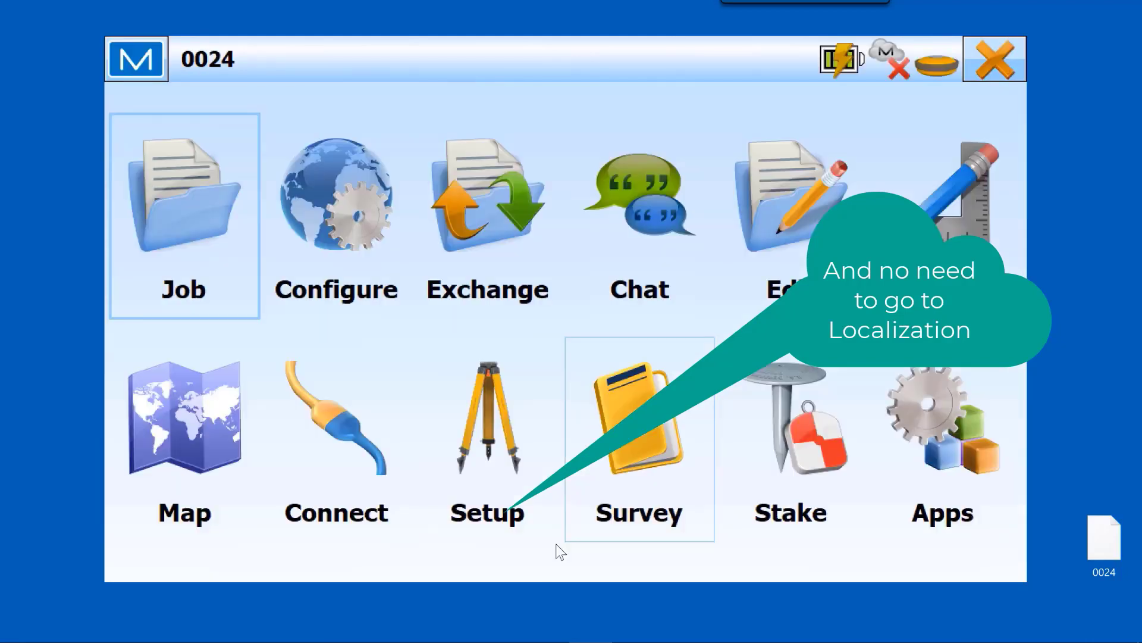
- Open the Topo survey function for the rover
click(648, 424)
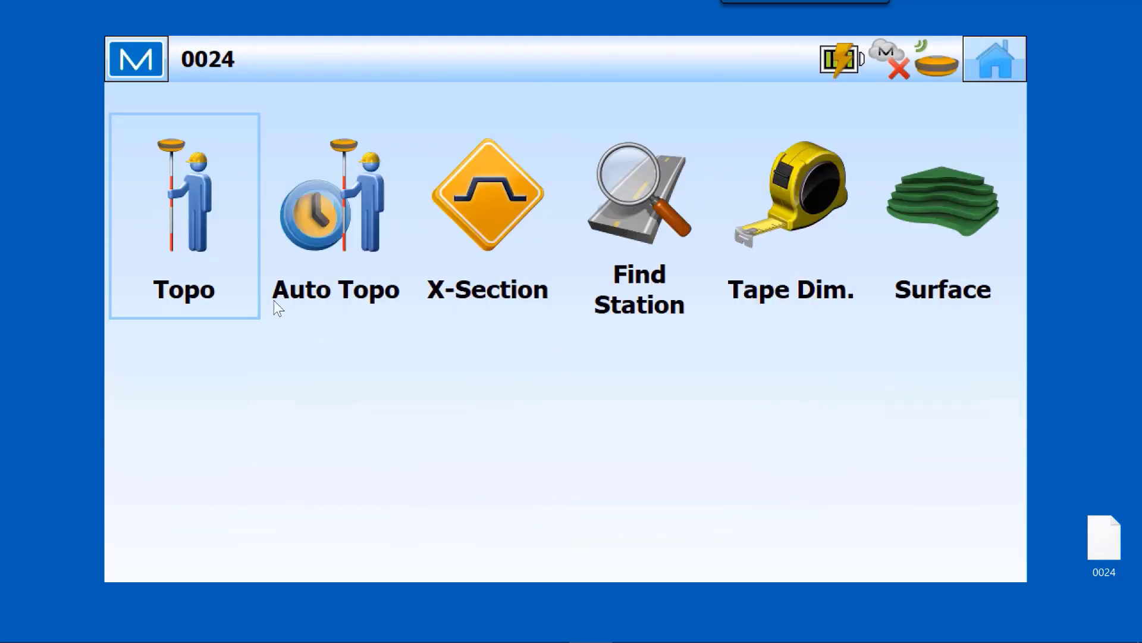
click(190, 231)
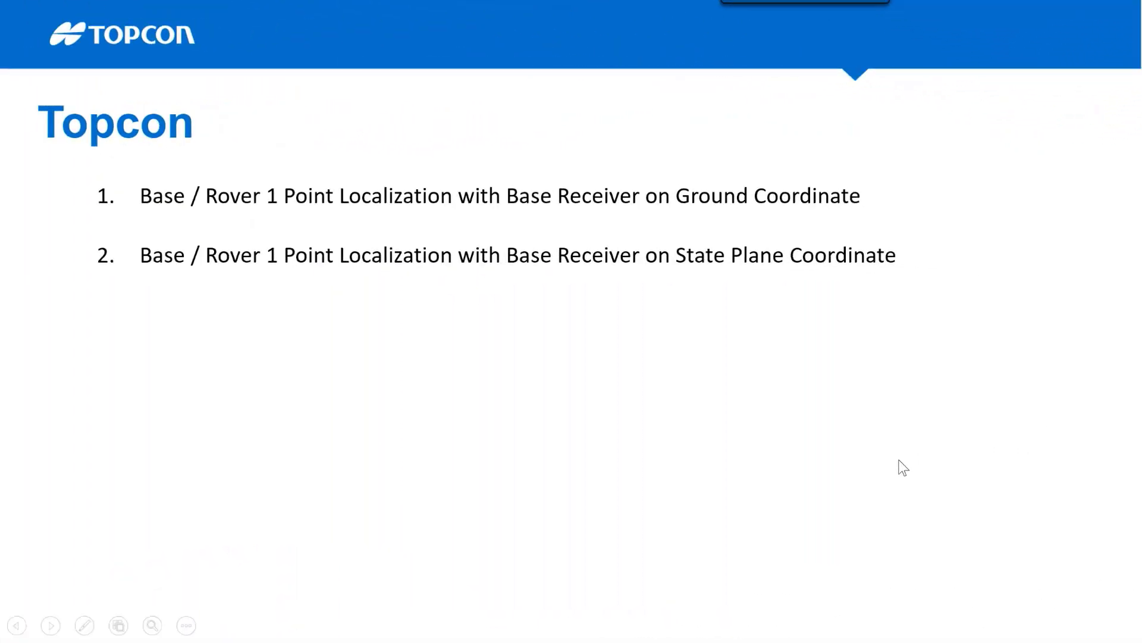
click(899, 460)
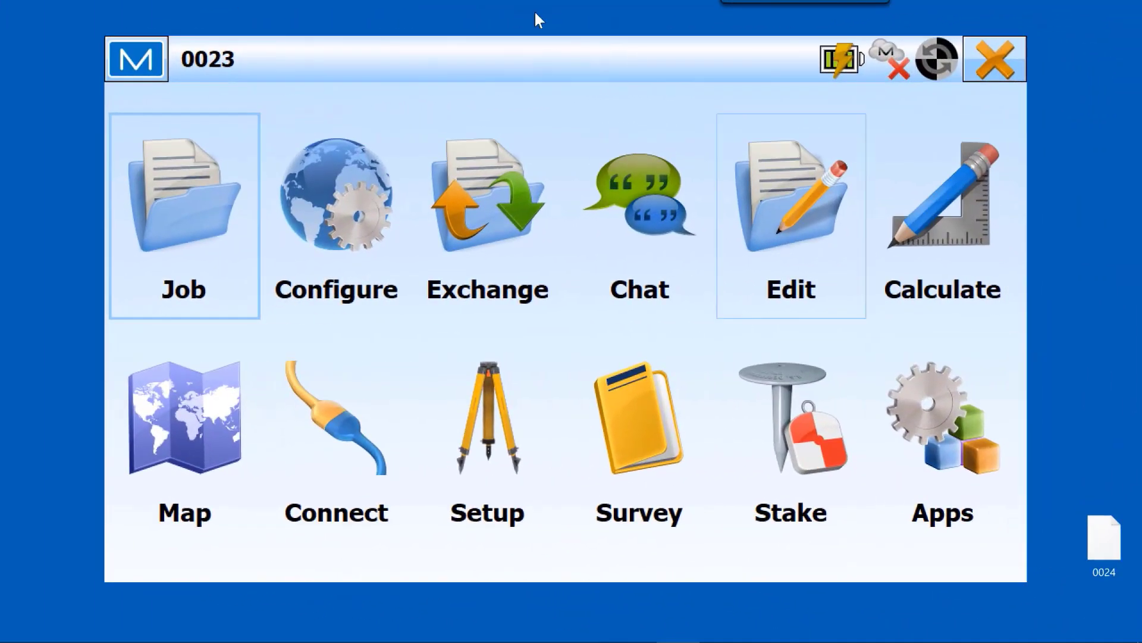
- Start a new job named 0024 and keep the Hiper Vr B/R GNSS configuration
click(174, 201)
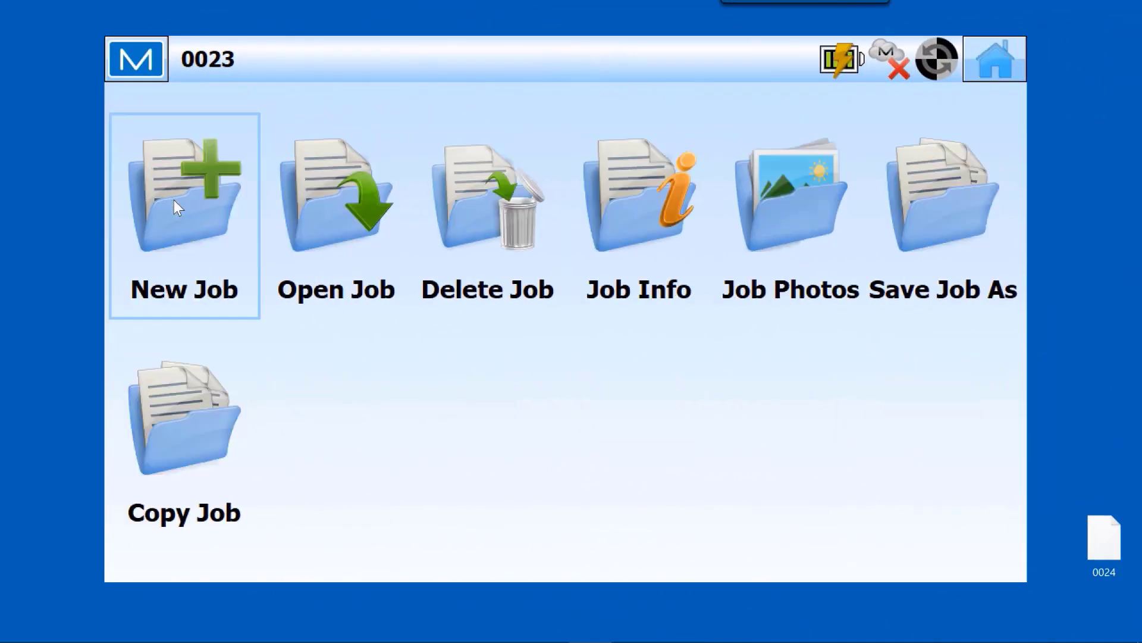
click(208, 229)
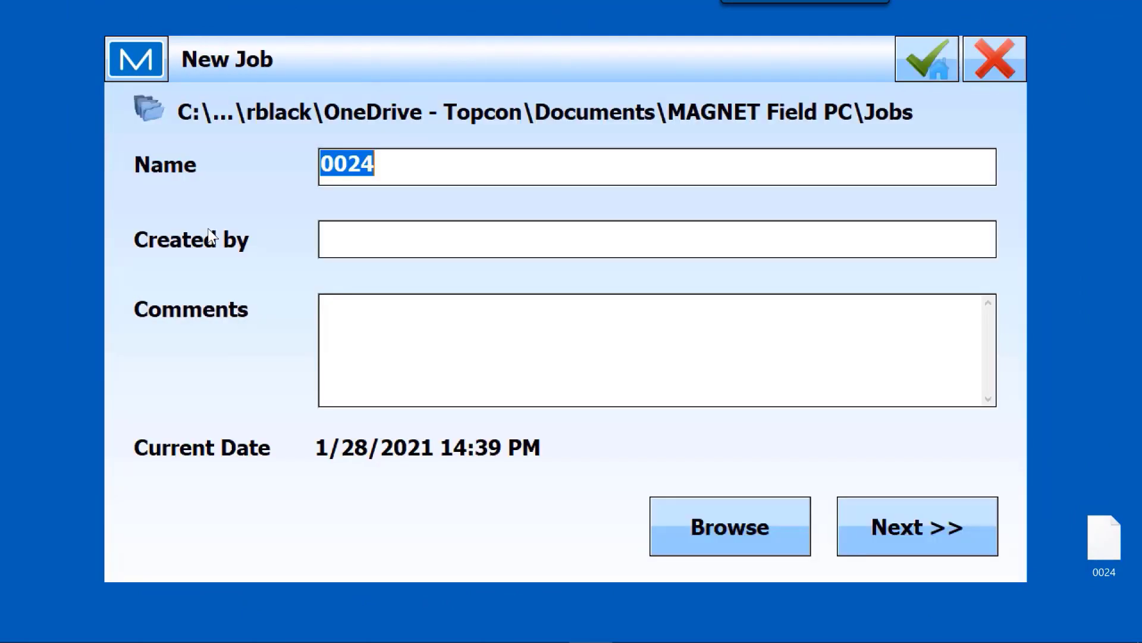
click(880, 523)
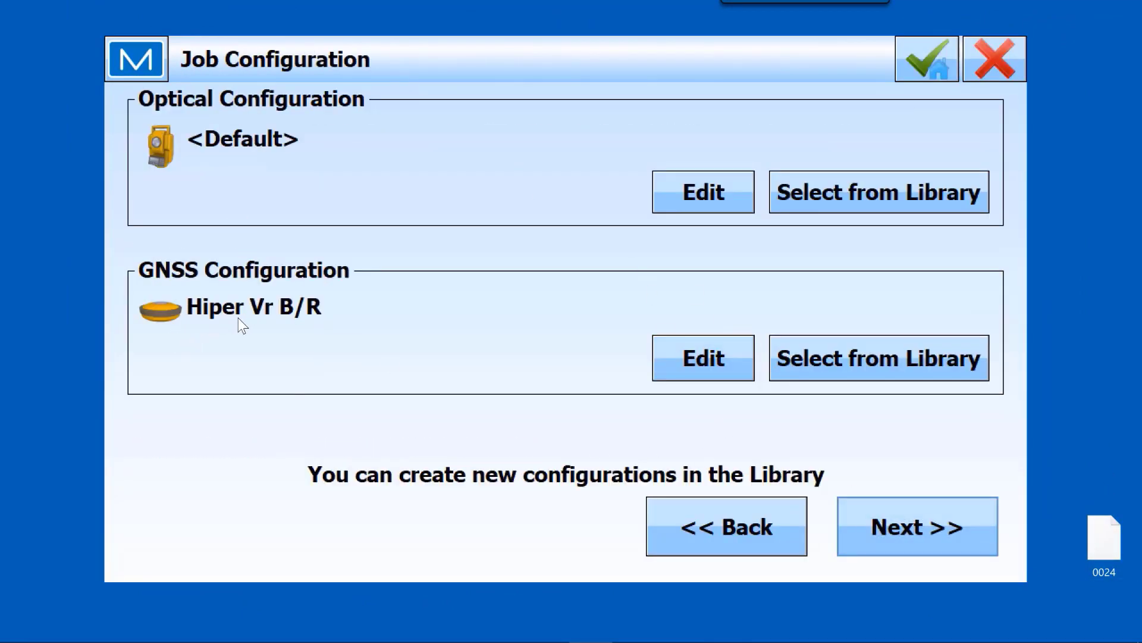
click(915, 526)
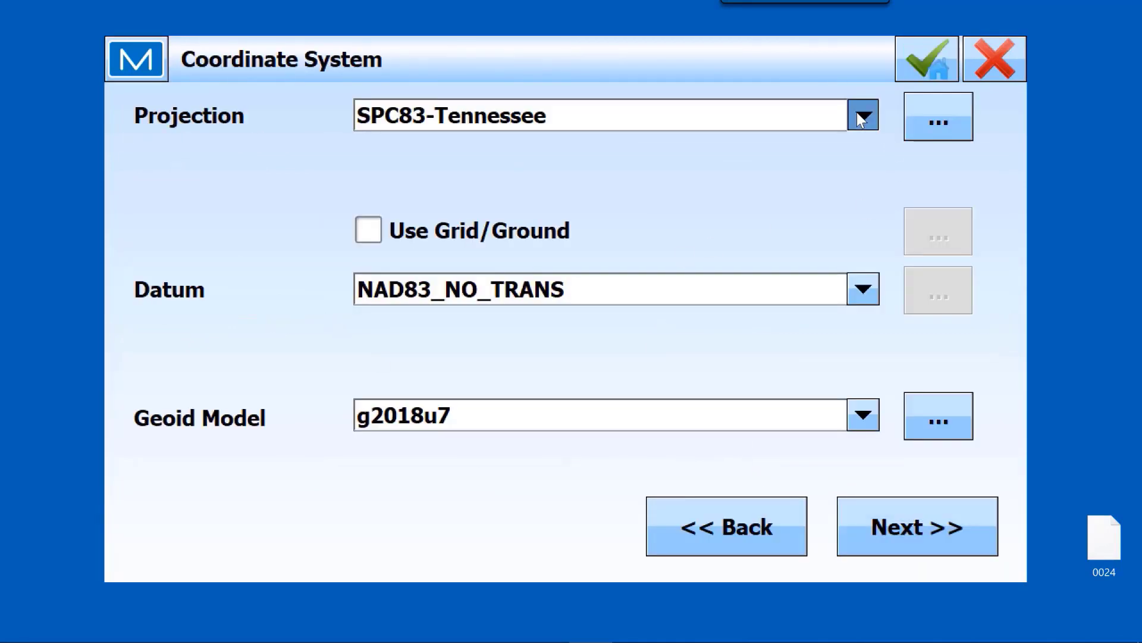
- Set the job's projection to <none>, accept the remaining coordinate, unit and display settings, and finish creating the job
click(862, 116)
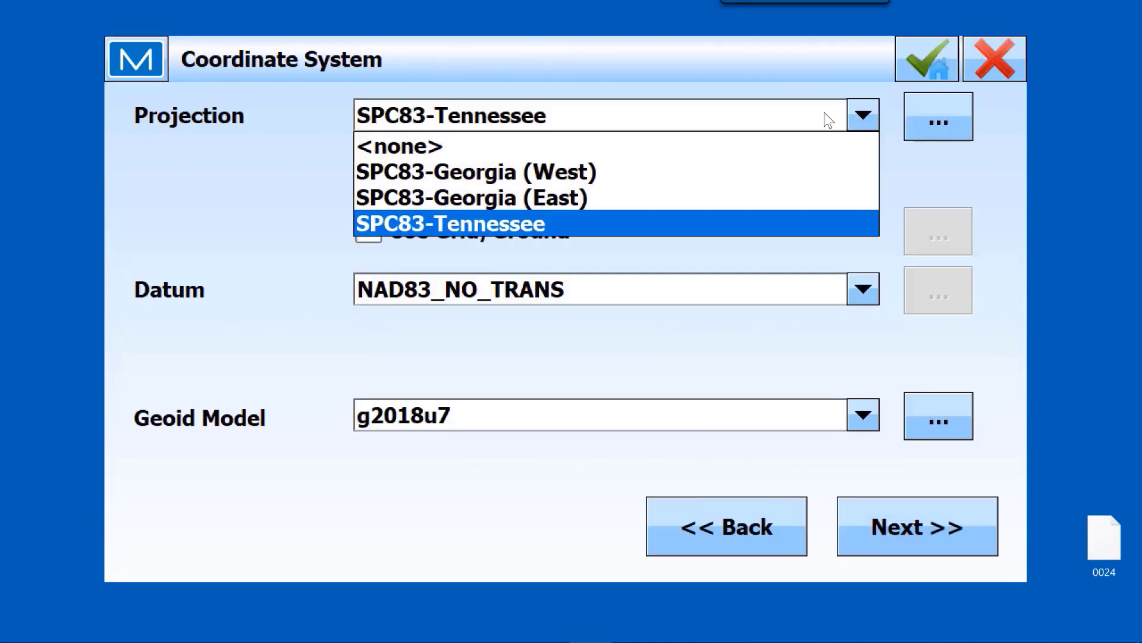
click(420, 146)
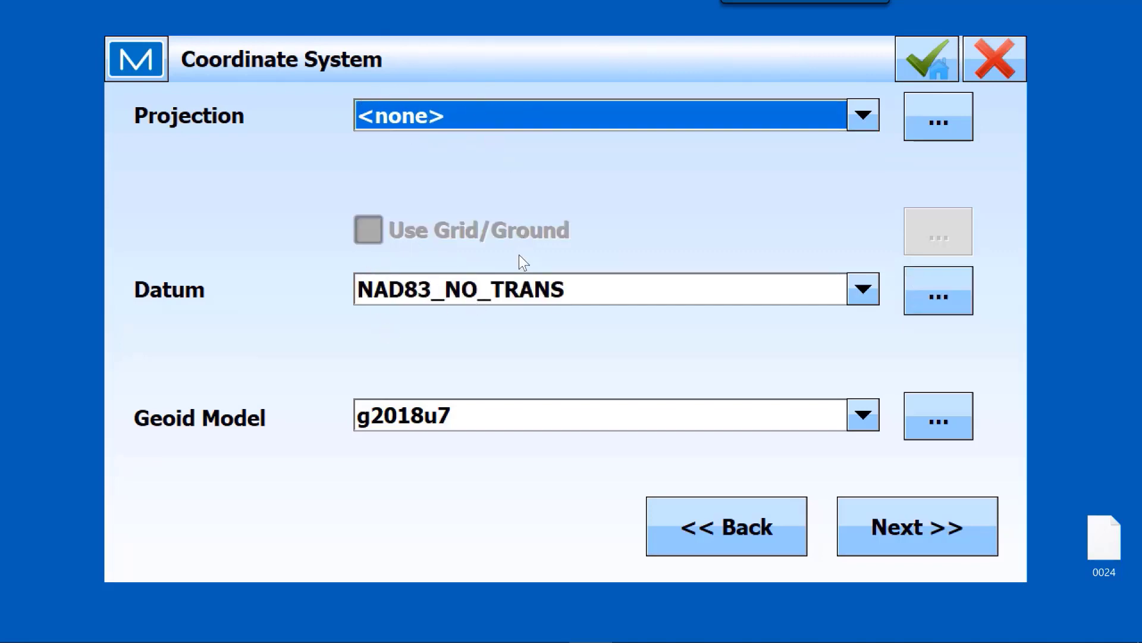
click(930, 537)
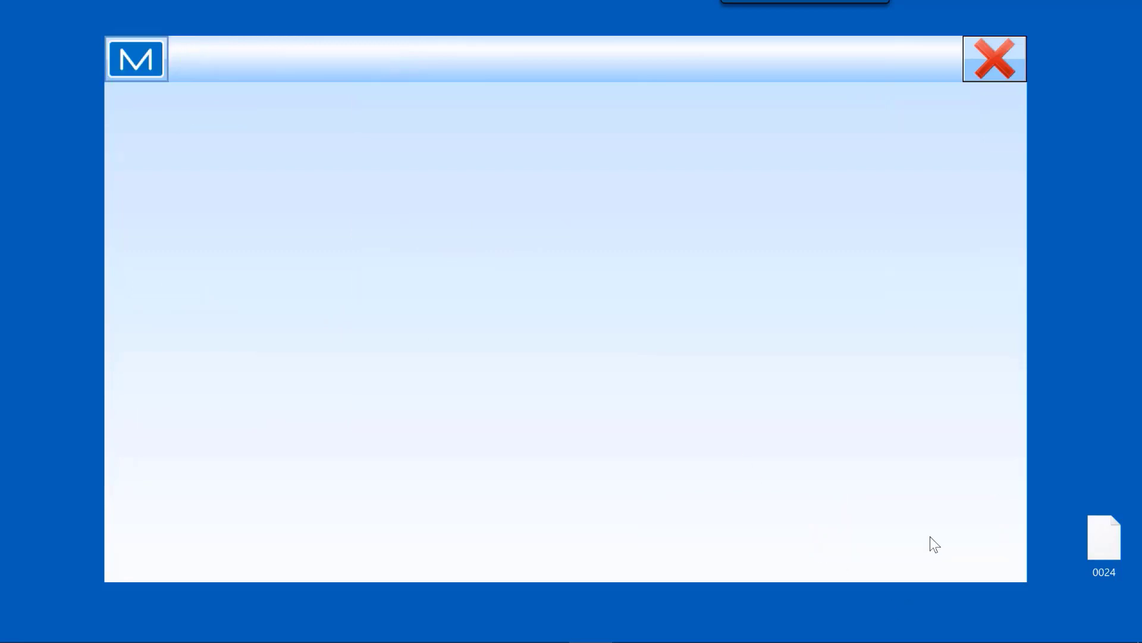
click(893, 522)
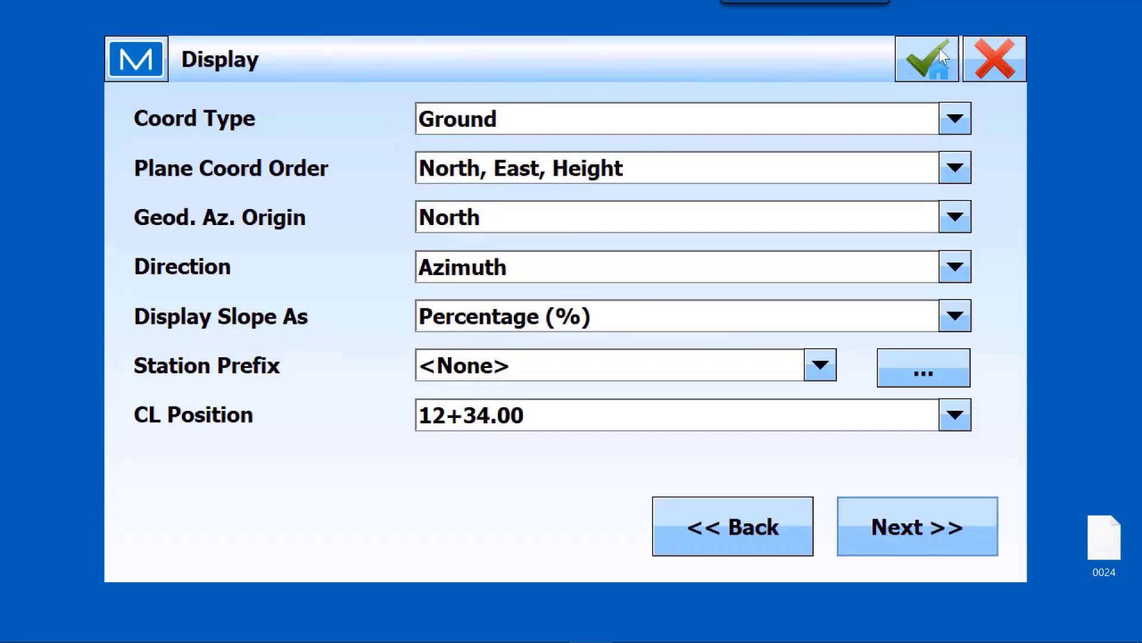
click(916, 65)
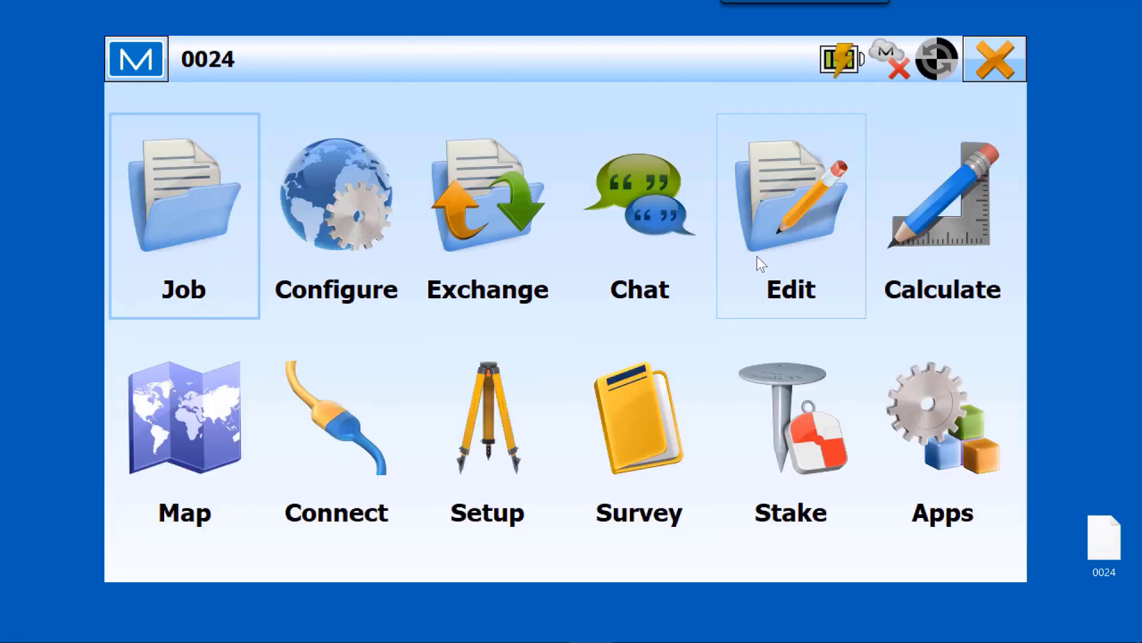
- Import the points from 130 w pk & garage.txt as comma-delimited Name,N,E,Elev,Codes with no projection and Ground coordinates
click(485, 210)
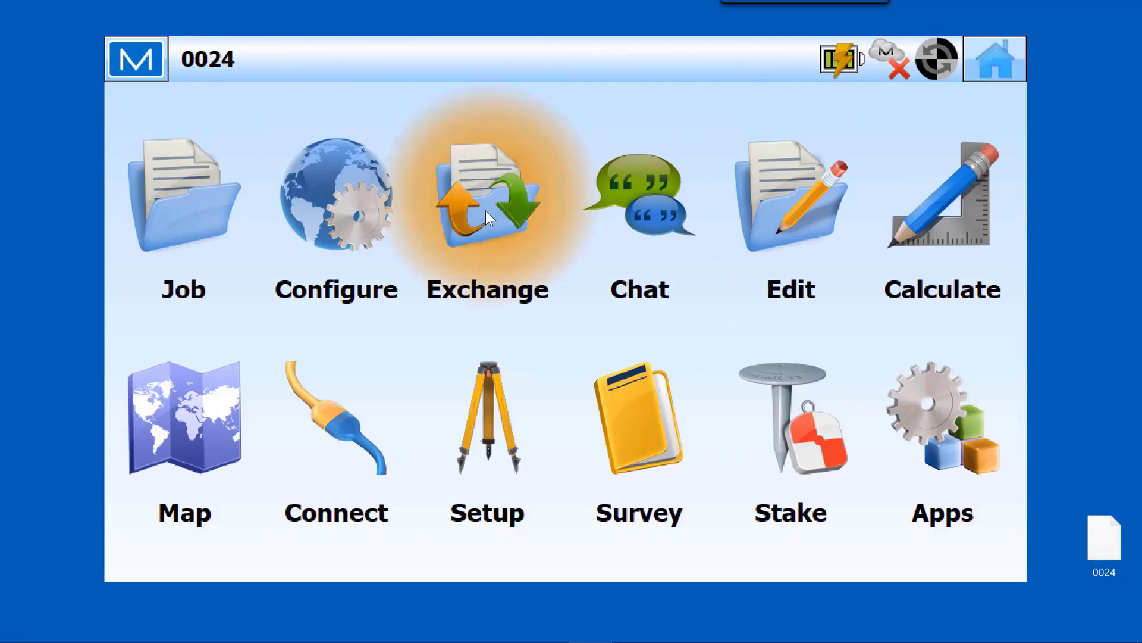
click(642, 207)
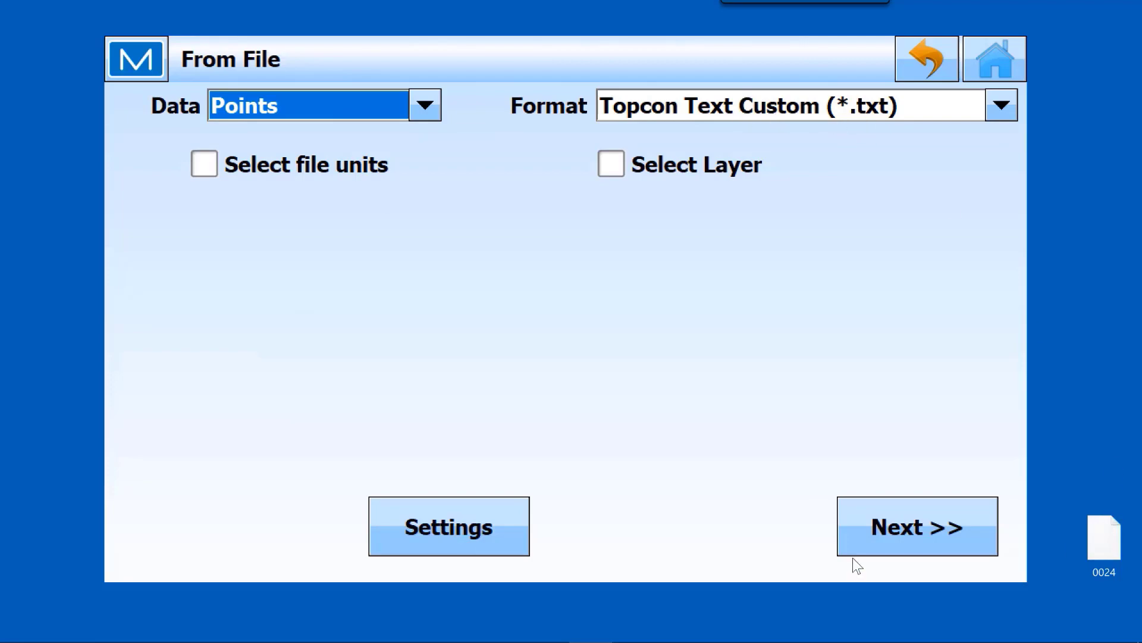
click(869, 529)
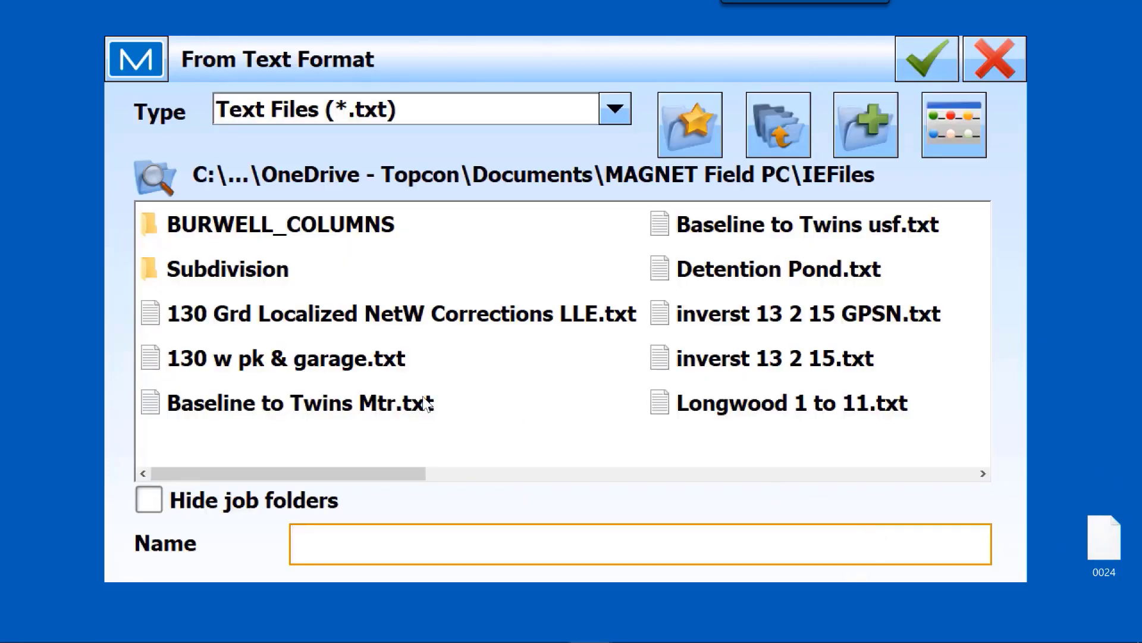
double_click(398, 360)
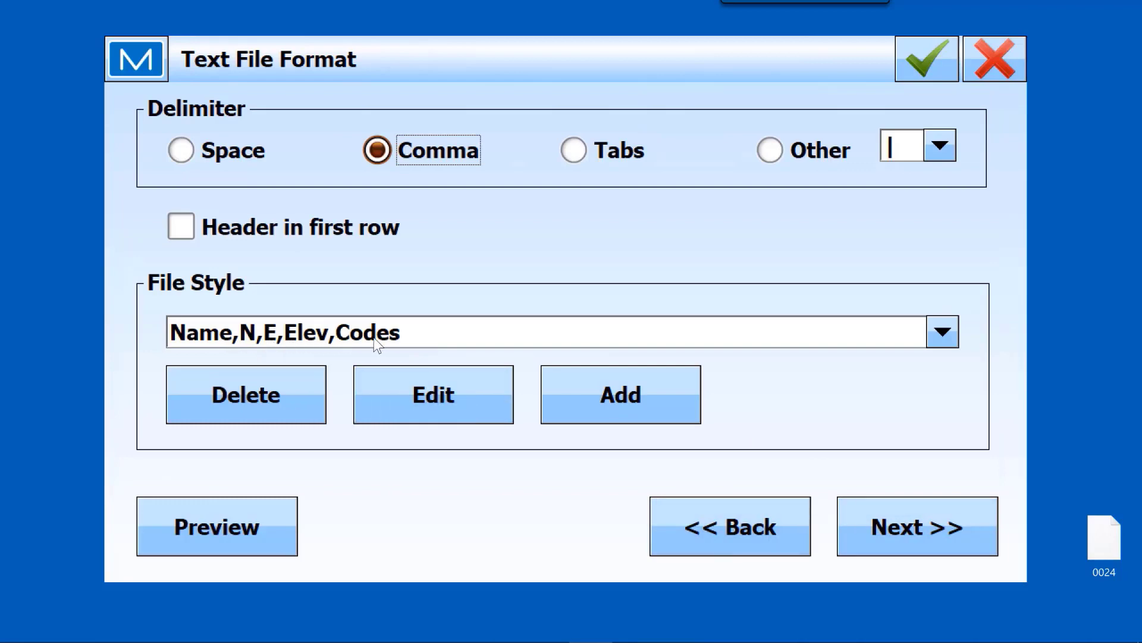
click(924, 540)
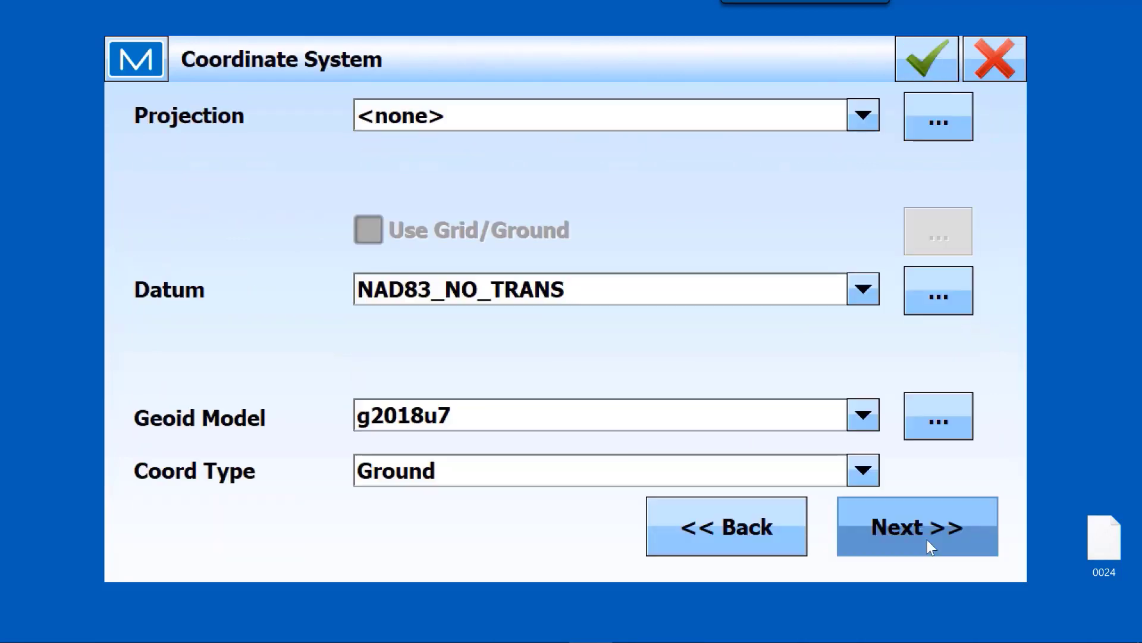
click(926, 529)
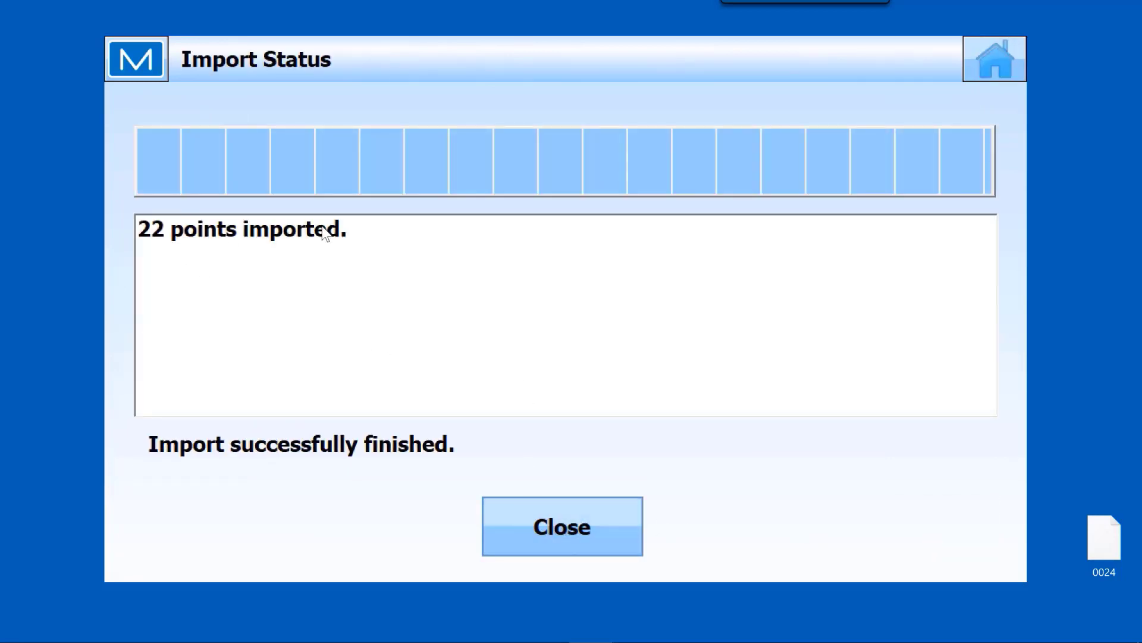
click(587, 524)
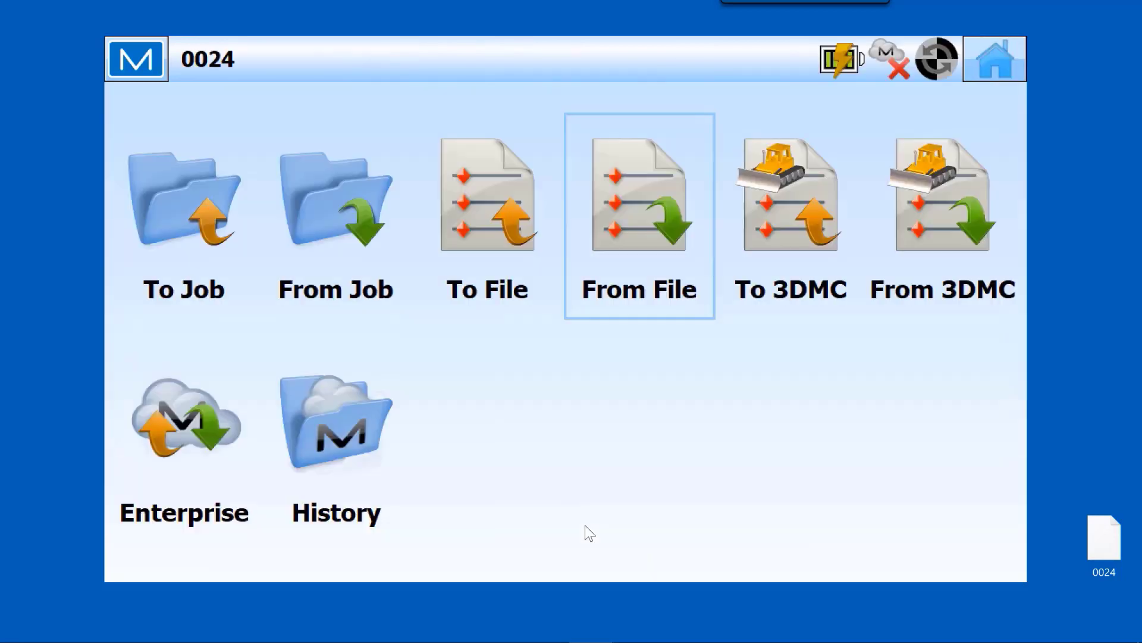
- Examine the imported points in the job's point list, highlighting point 13, and return to the home screen
click(980, 67)
click(782, 241)
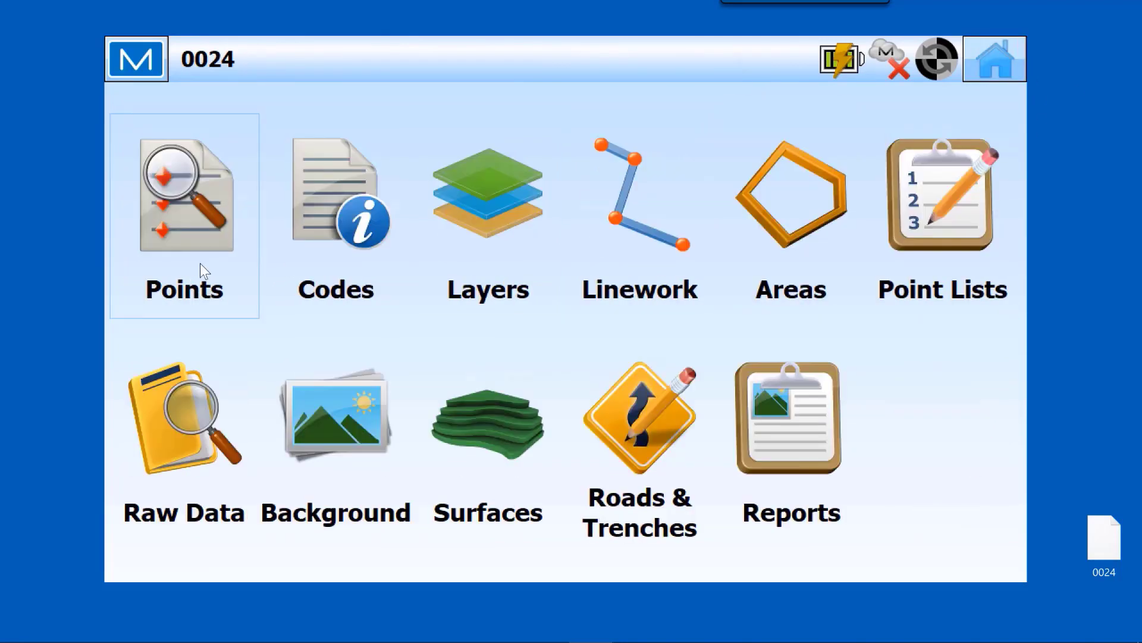
click(200, 263)
scroll(604, 432, down, 3)
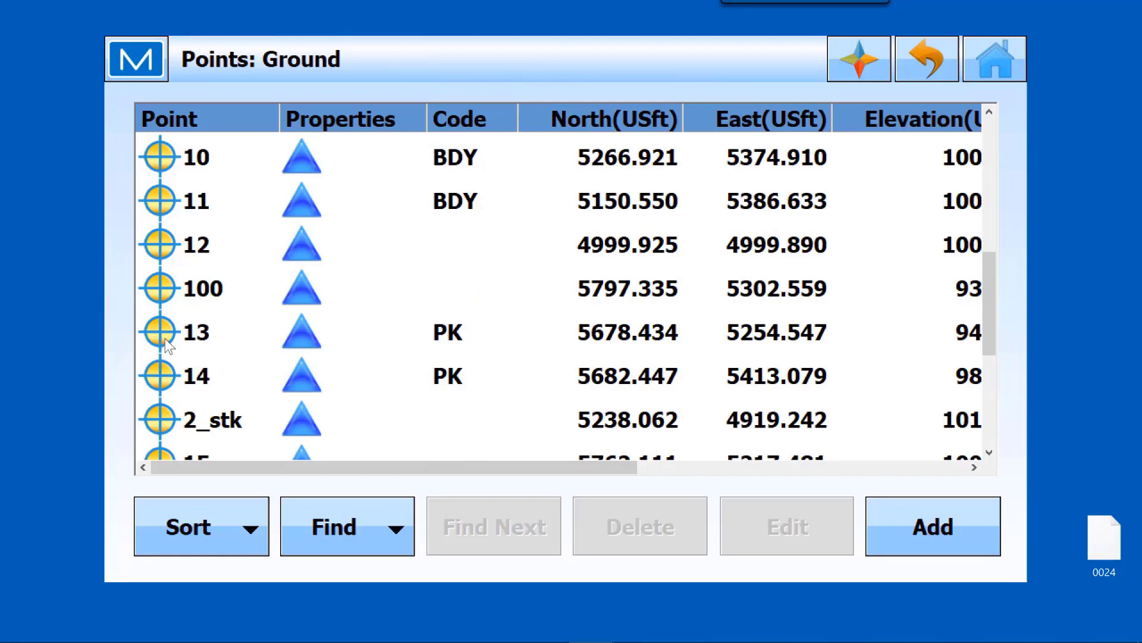
click(186, 333)
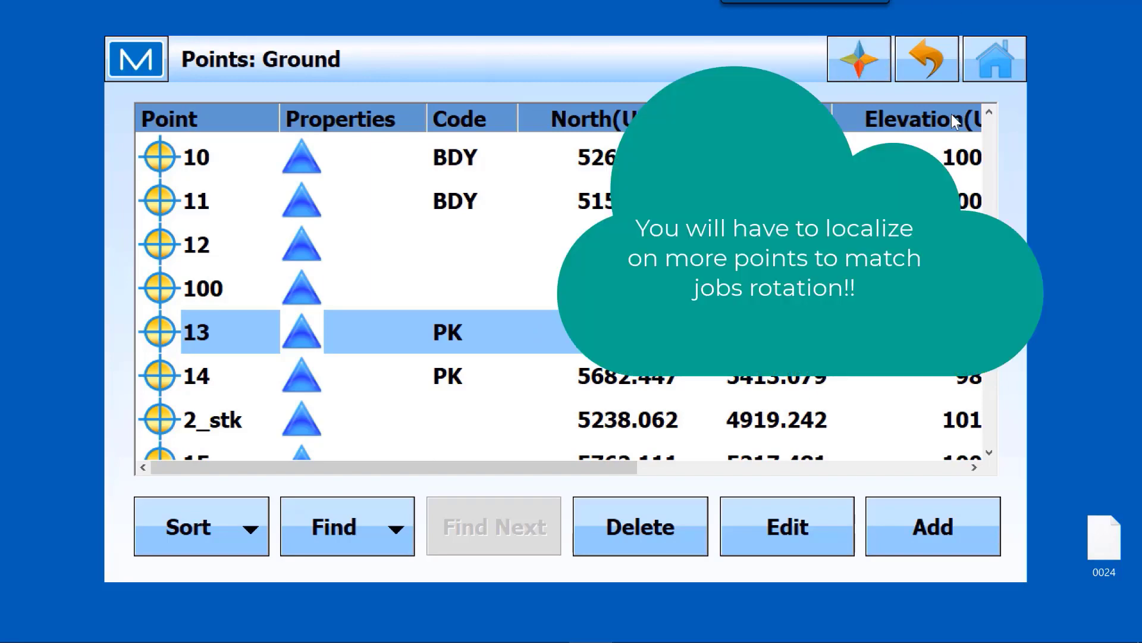
click(995, 69)
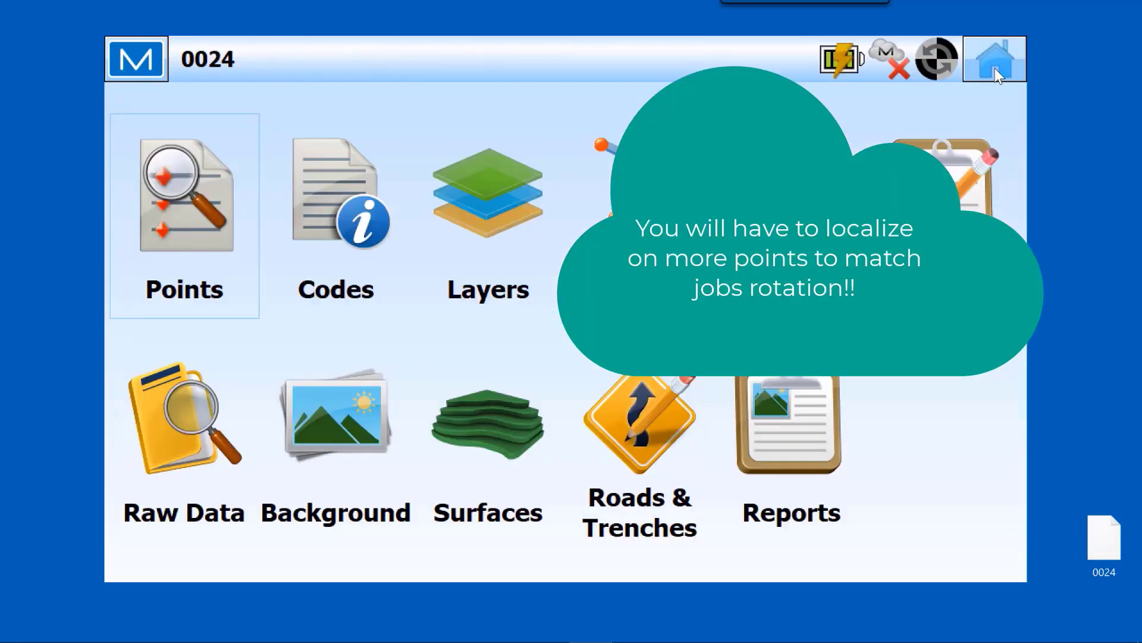
click(995, 69)
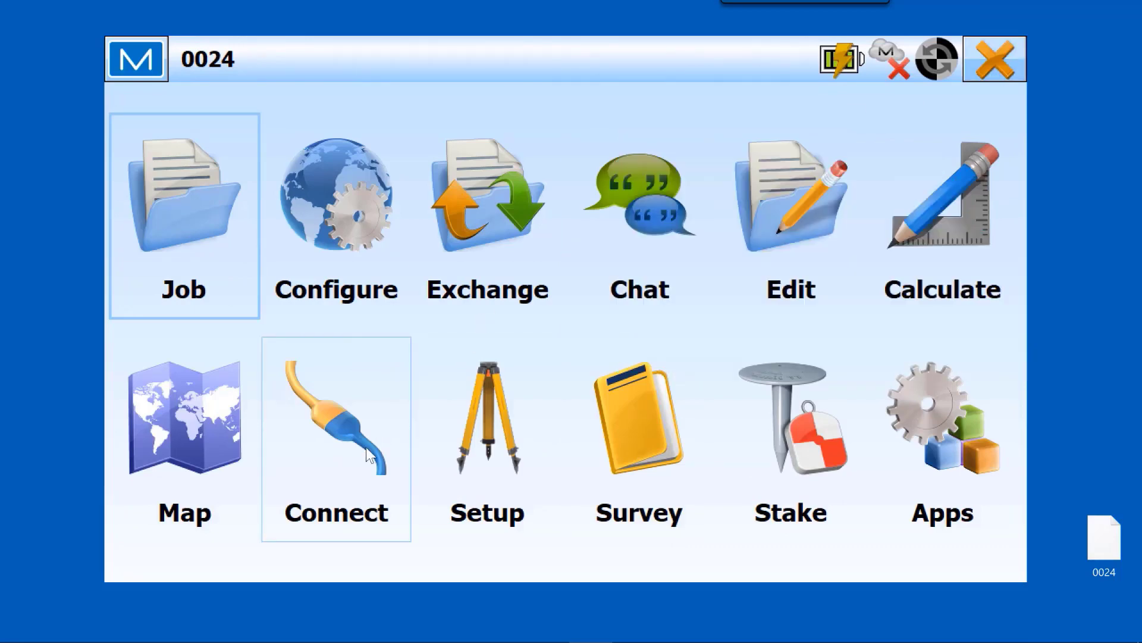
- Connect to the Hiper Vr B/R receiver as Base
click(366, 448)
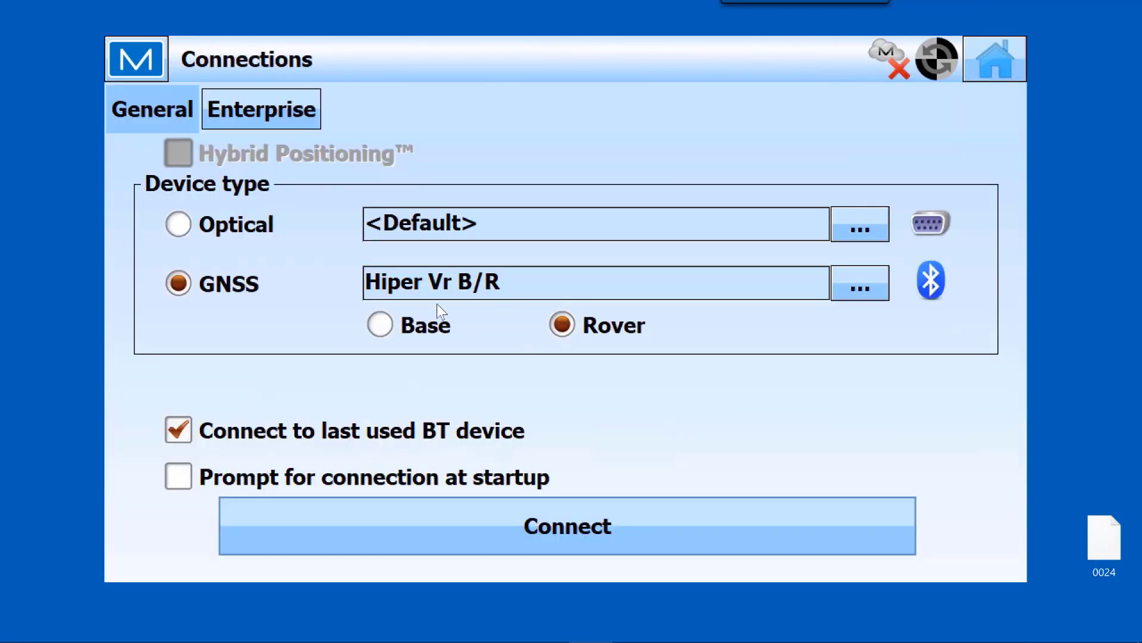
click(381, 325)
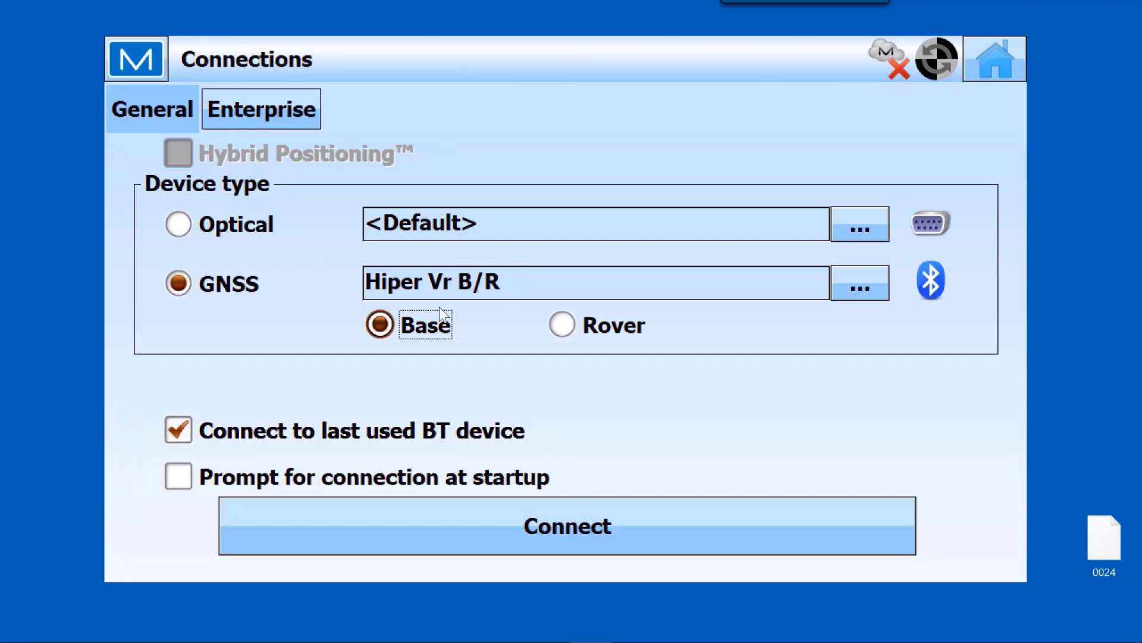
click(570, 520)
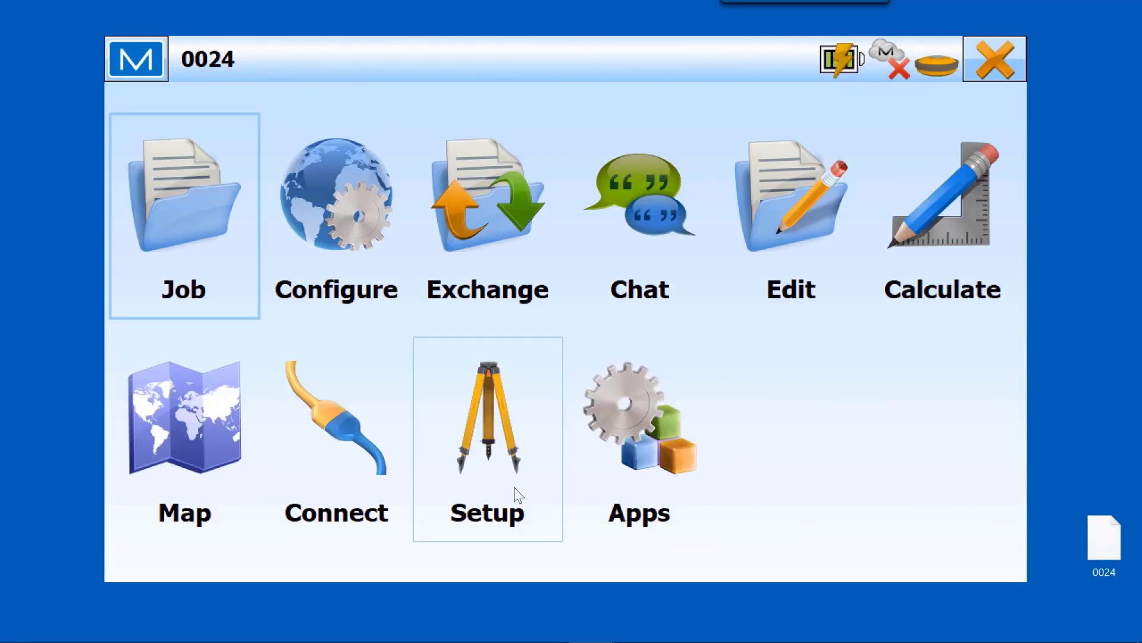
- Capture the receiver's current position for point Base1 and start the base on it
click(479, 419)
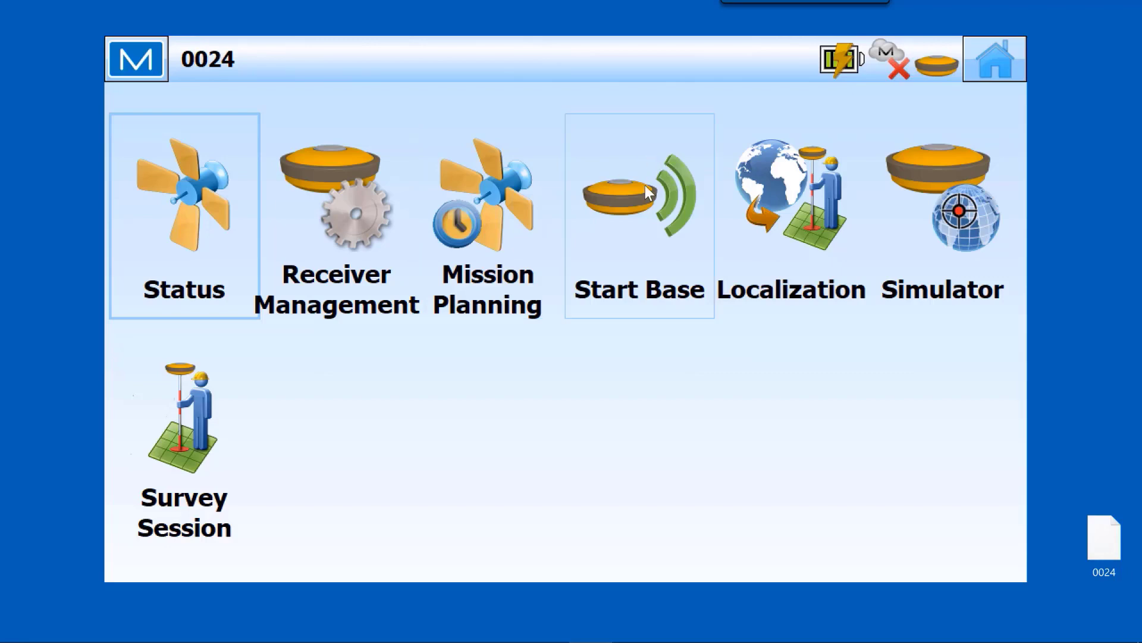
click(633, 195)
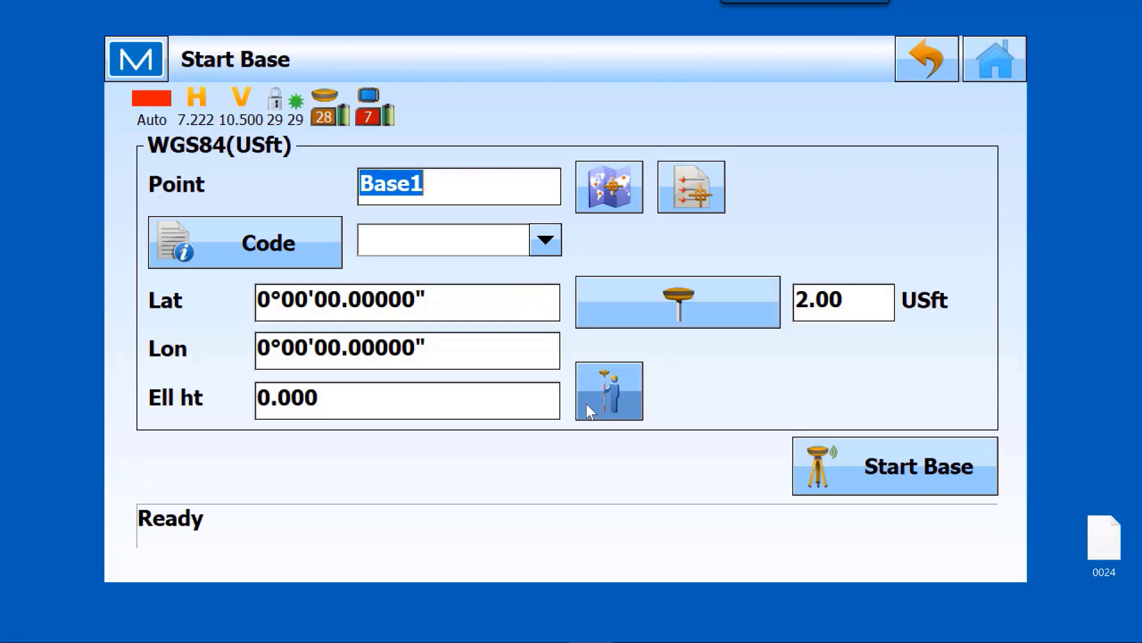
click(616, 391)
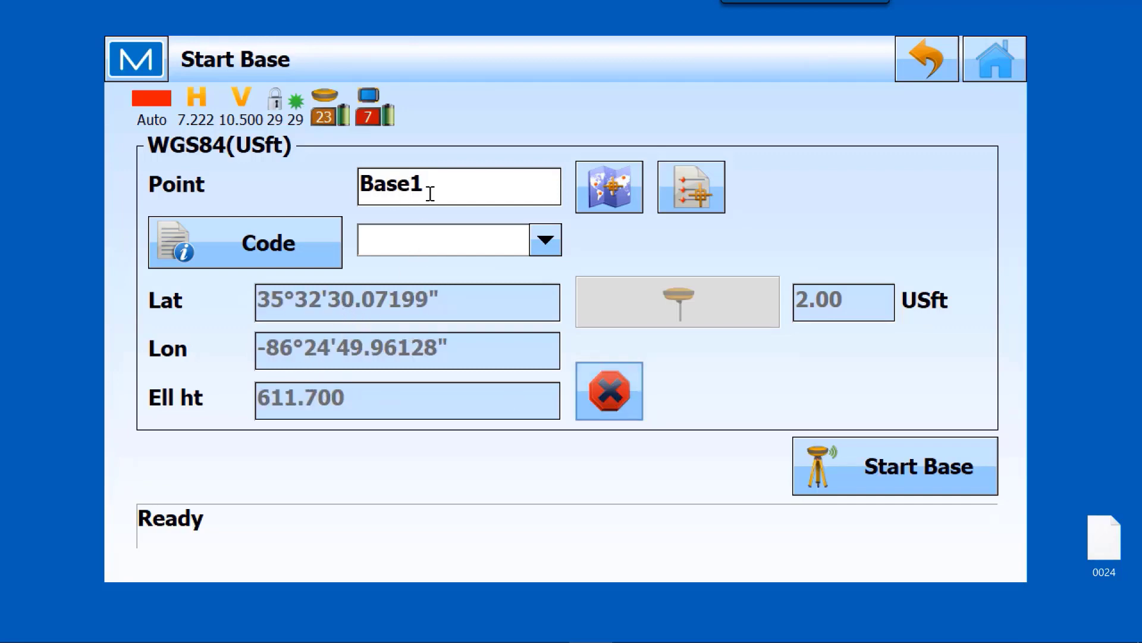
click(626, 402)
click(867, 466)
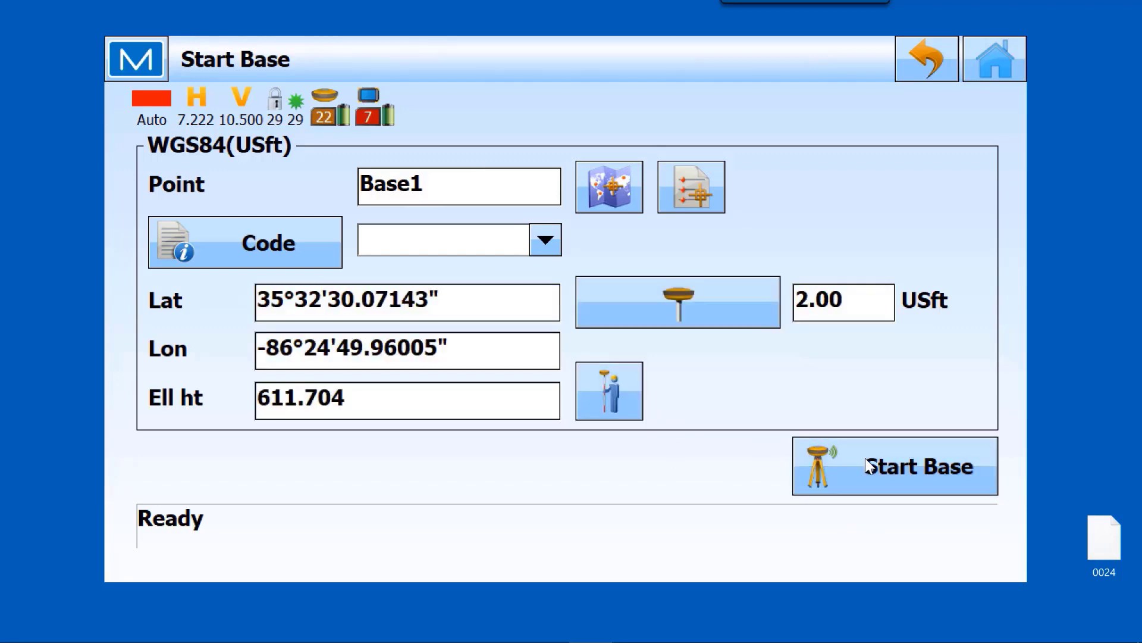
- Continue to the rover connection, connect the Hiper Vr B/R receiver as Rover and dismiss the base data notification
click(500, 478)
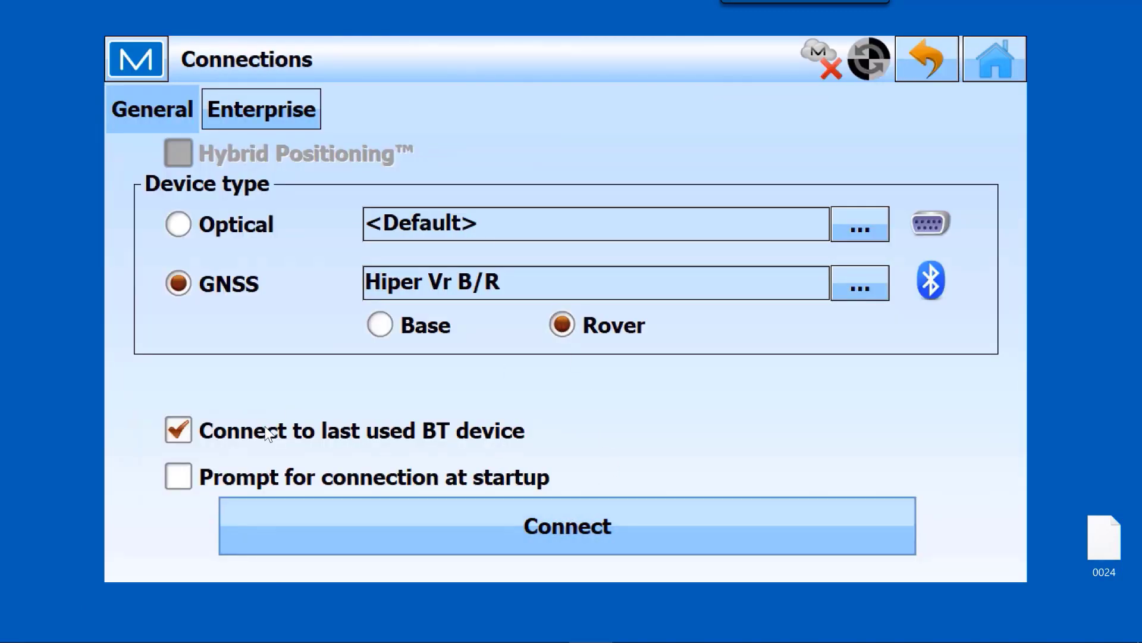
click(531, 534)
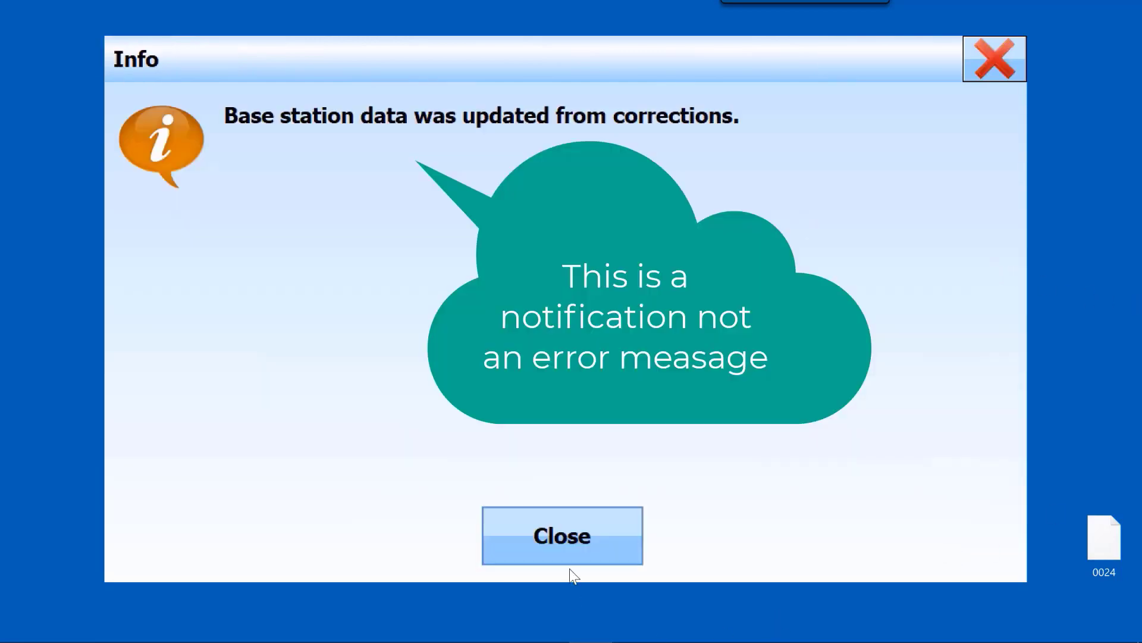
click(598, 523)
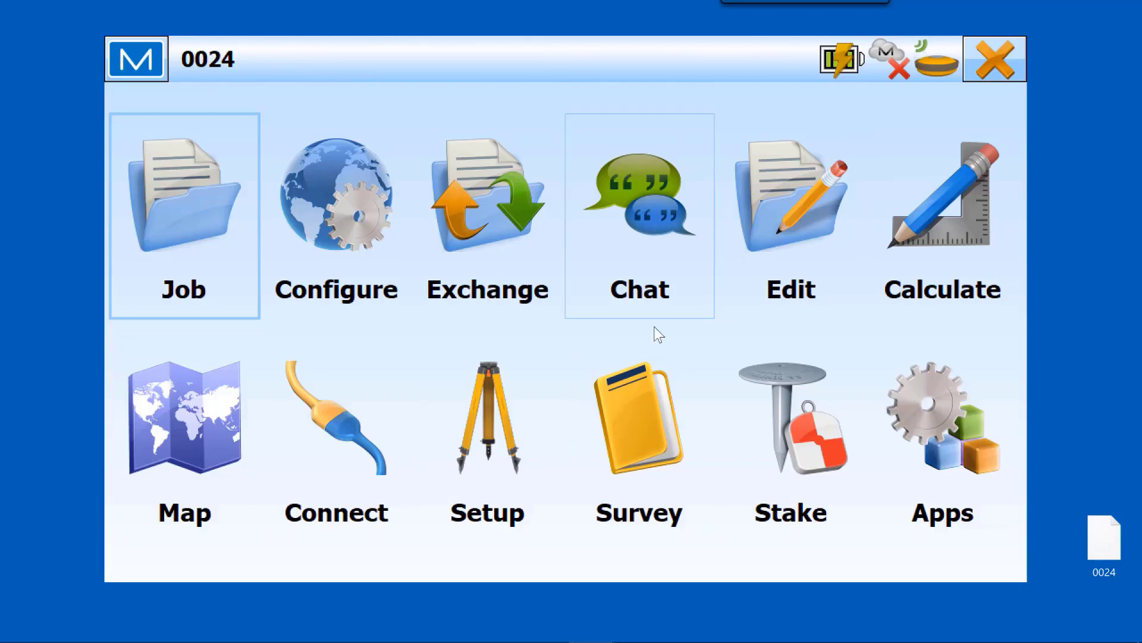
- Start a new localization point for the job and choose point 13 from the point list as its known point
click(483, 427)
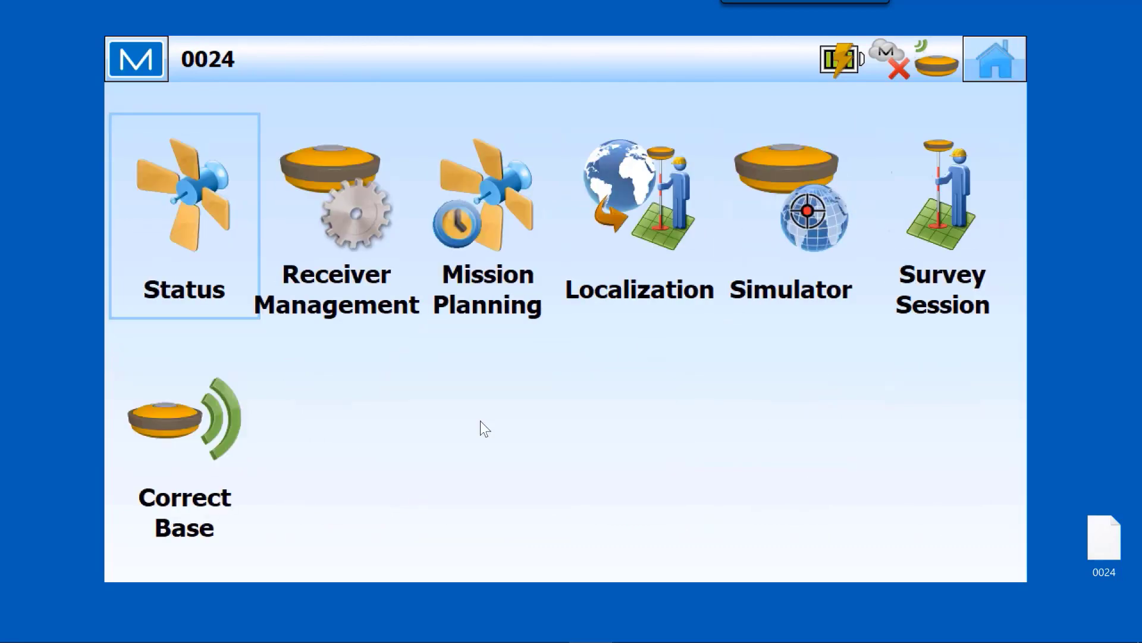
click(665, 207)
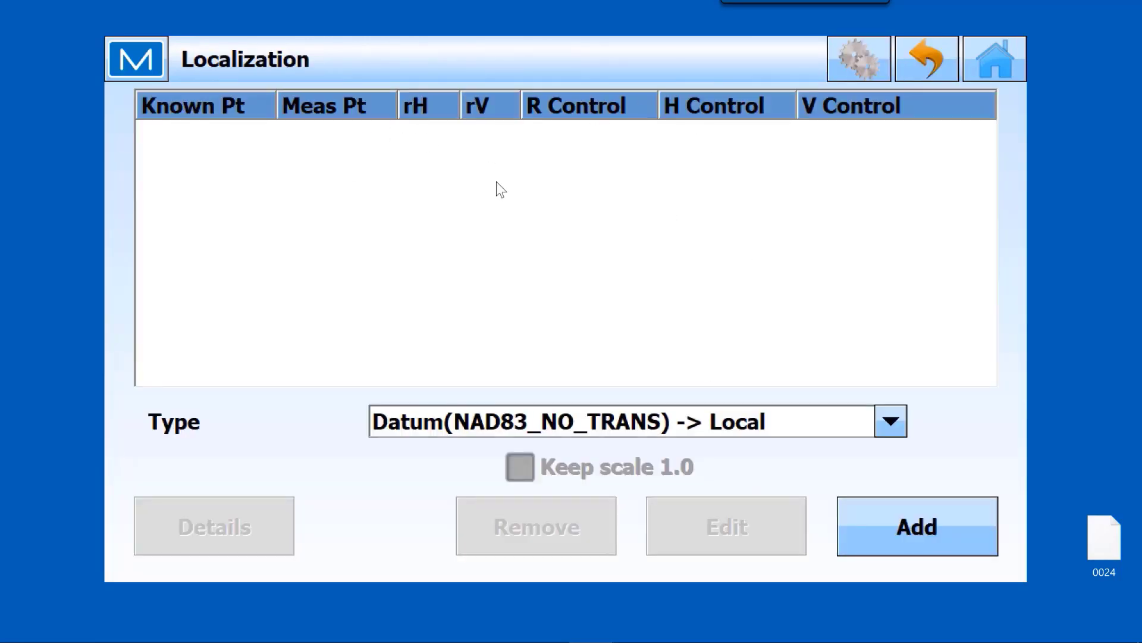
click(914, 524)
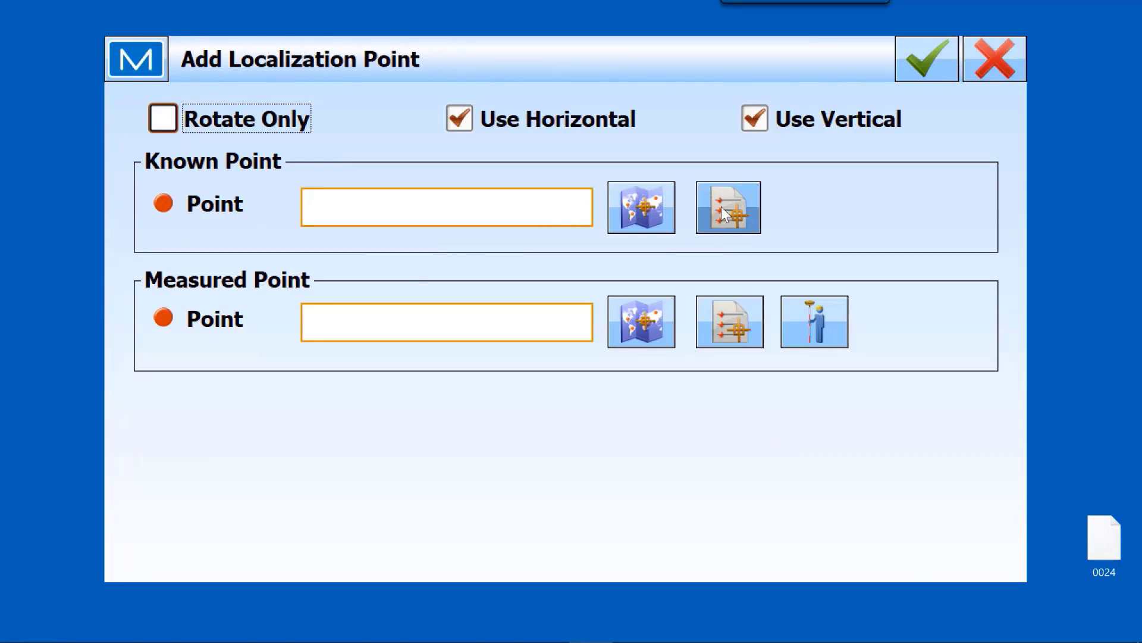
click(743, 206)
scroll(506, 321, down, 3)
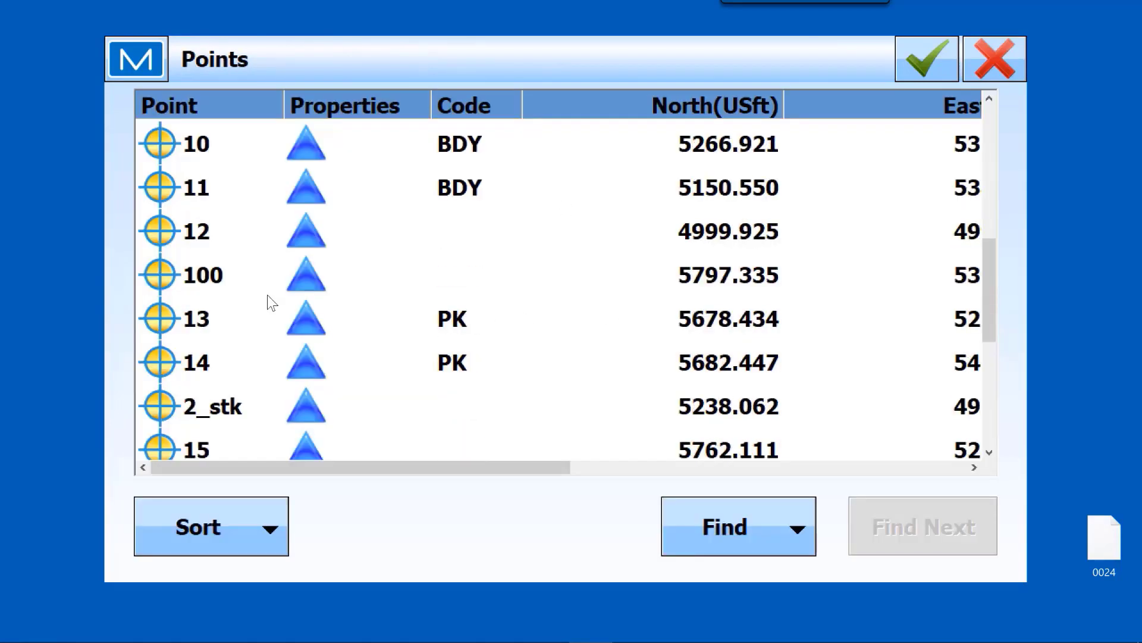
click(197, 318)
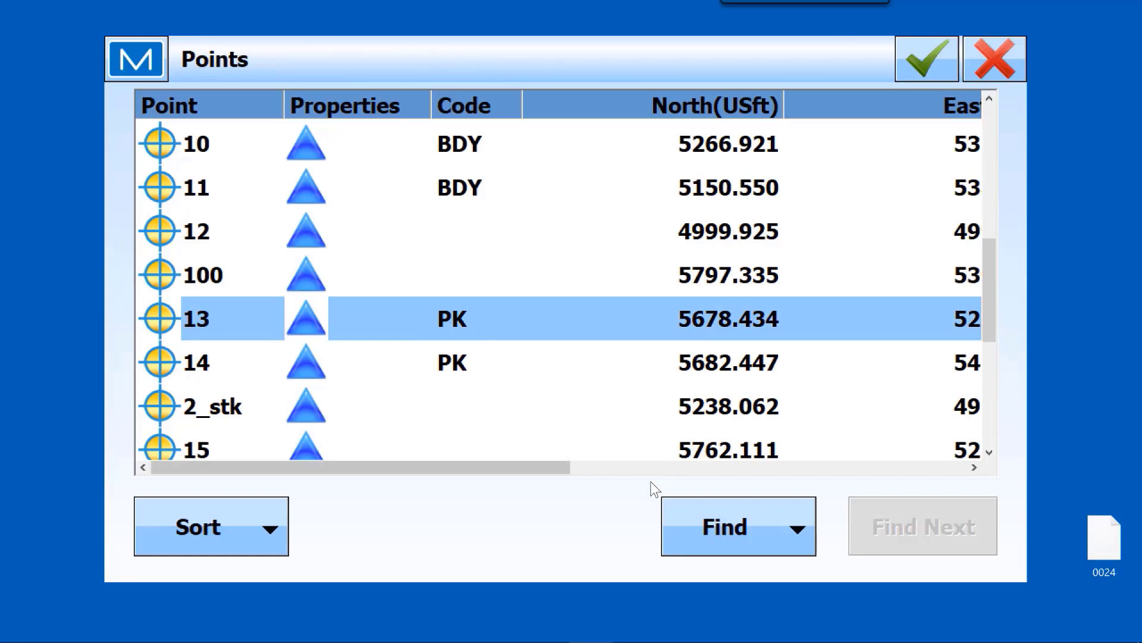
click(944, 68)
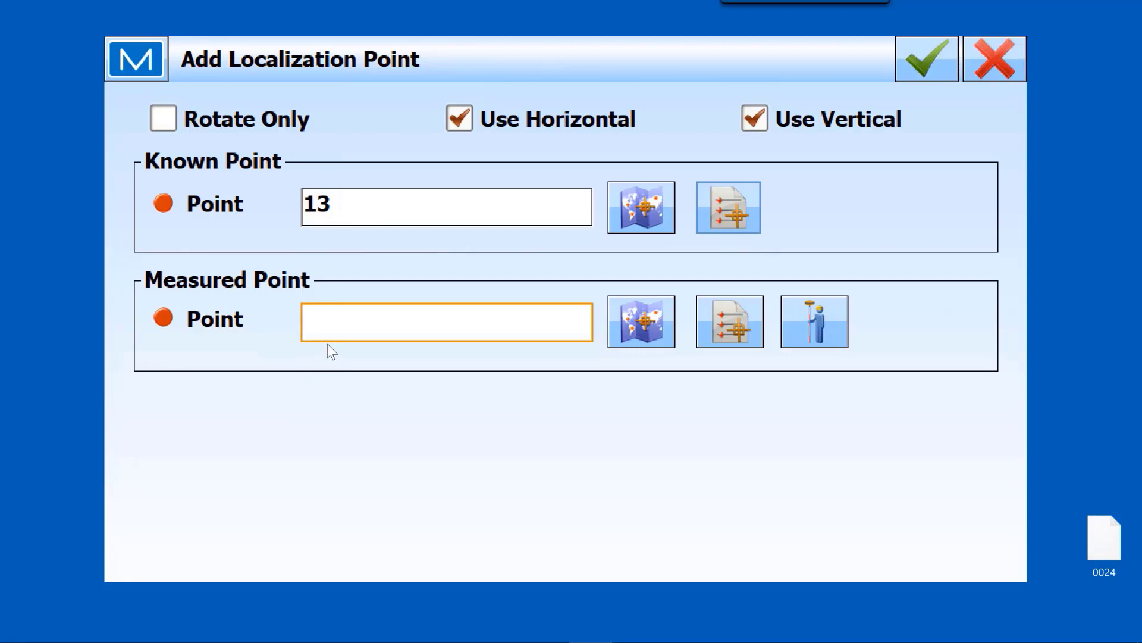
- Name the localization's measured point GPS13
click(355, 322)
click(568, 390)
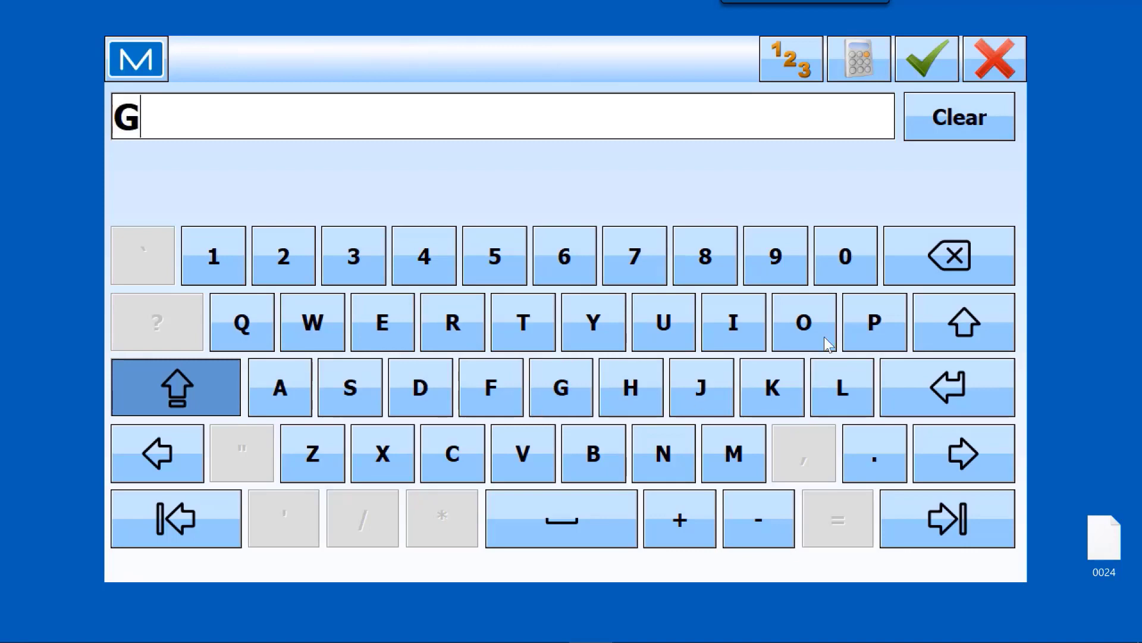
click(862, 319)
click(350, 392)
click(229, 266)
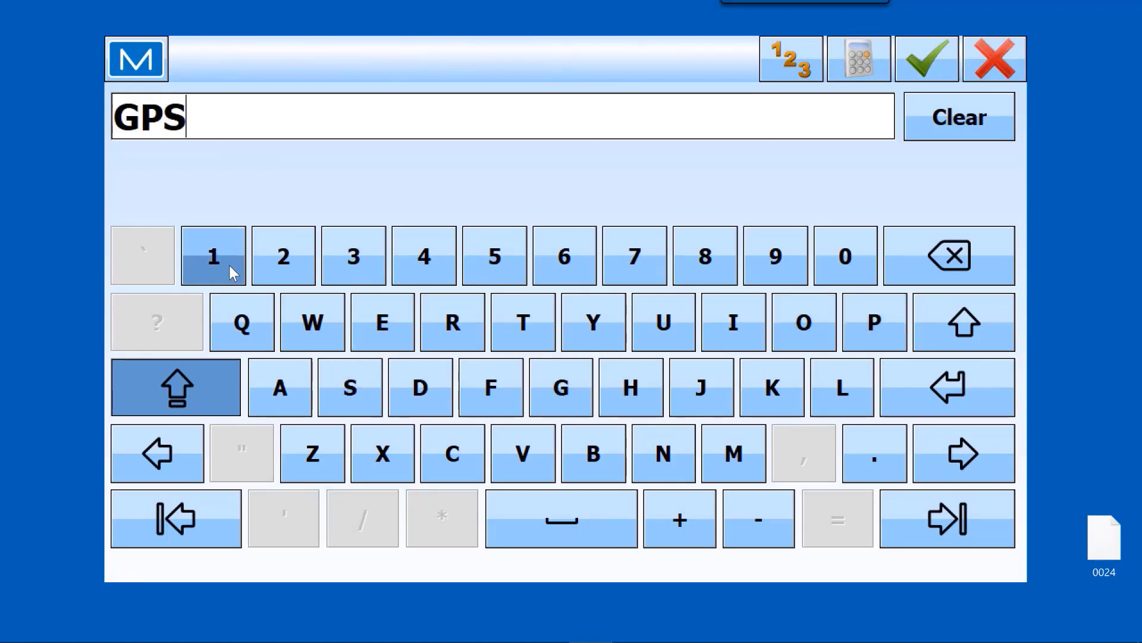
click(345, 268)
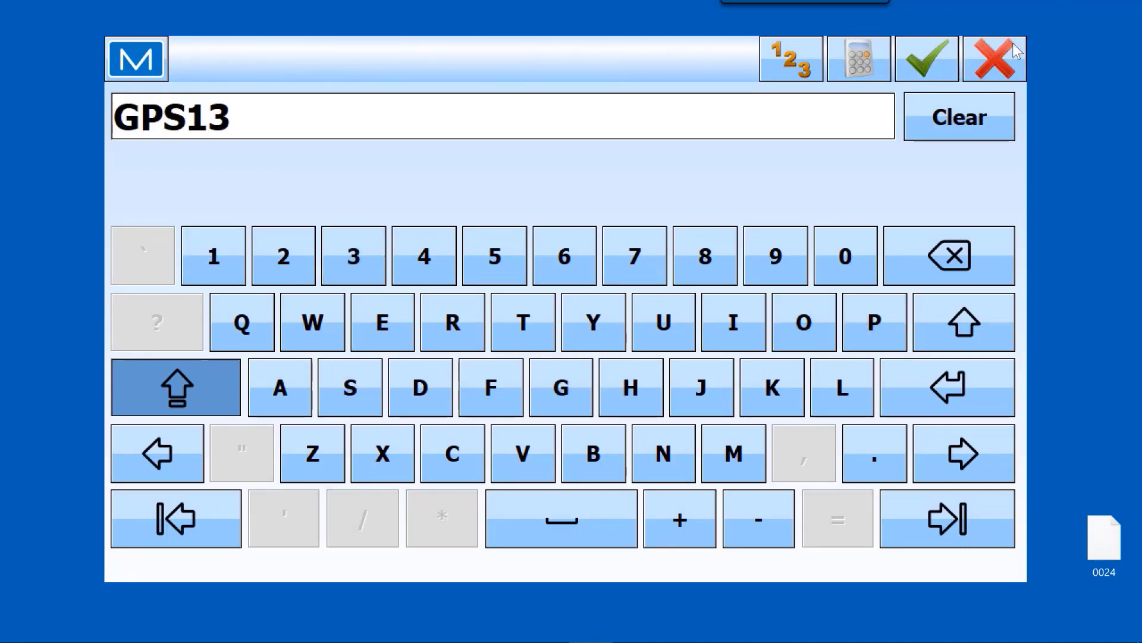
click(948, 60)
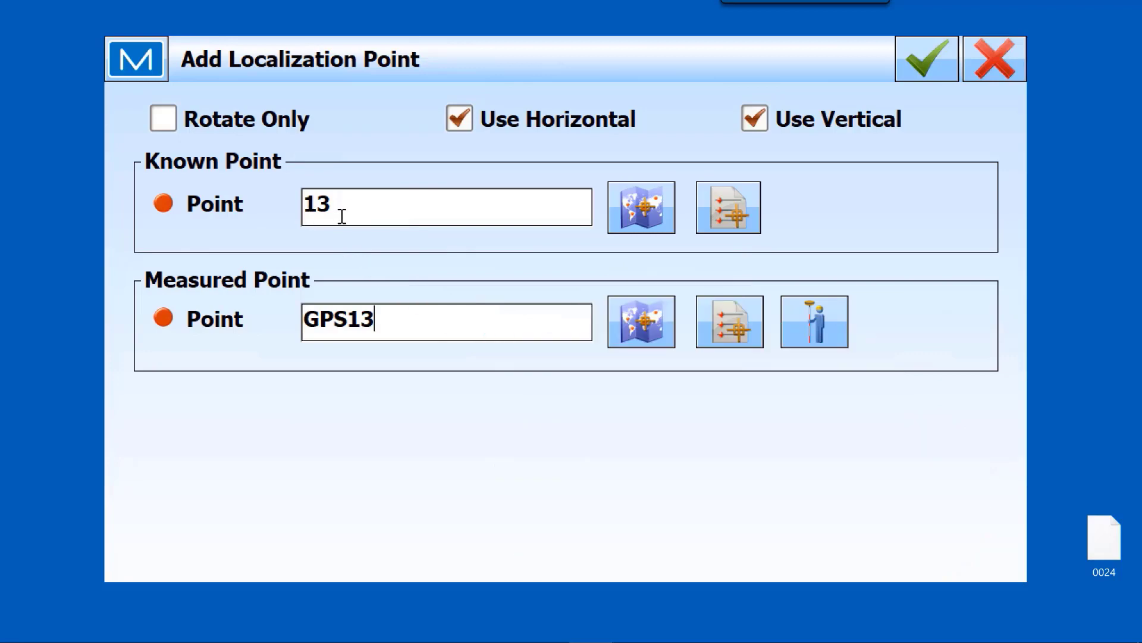
- Measure and store GPS13 with the rover, add the pair to the localization and return to the home screen
click(812, 324)
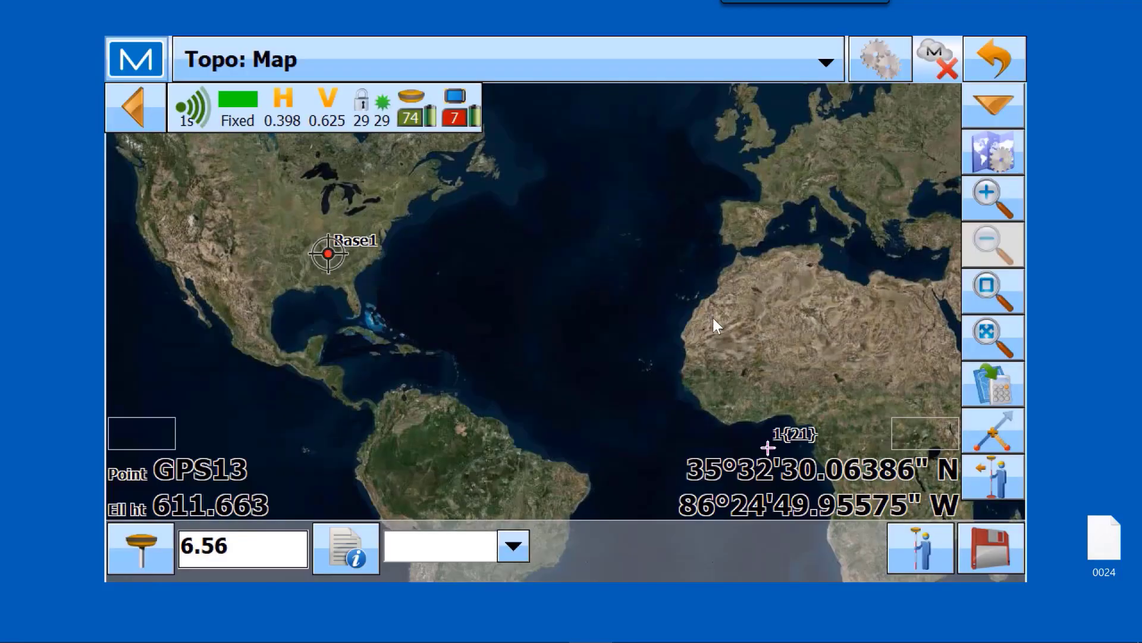
click(990, 549)
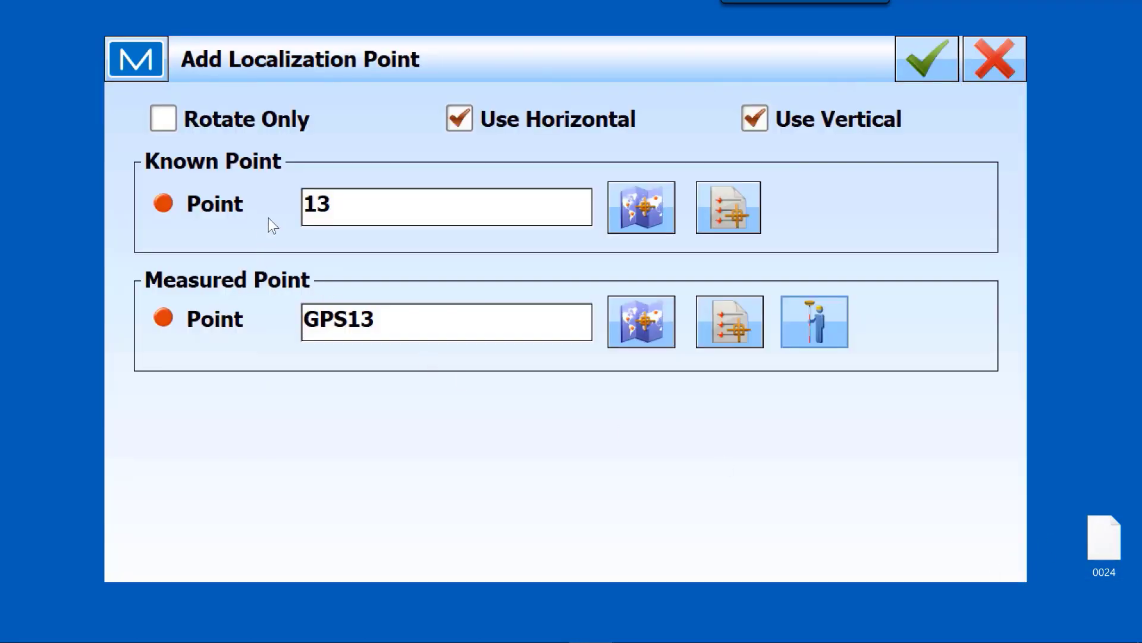
click(920, 61)
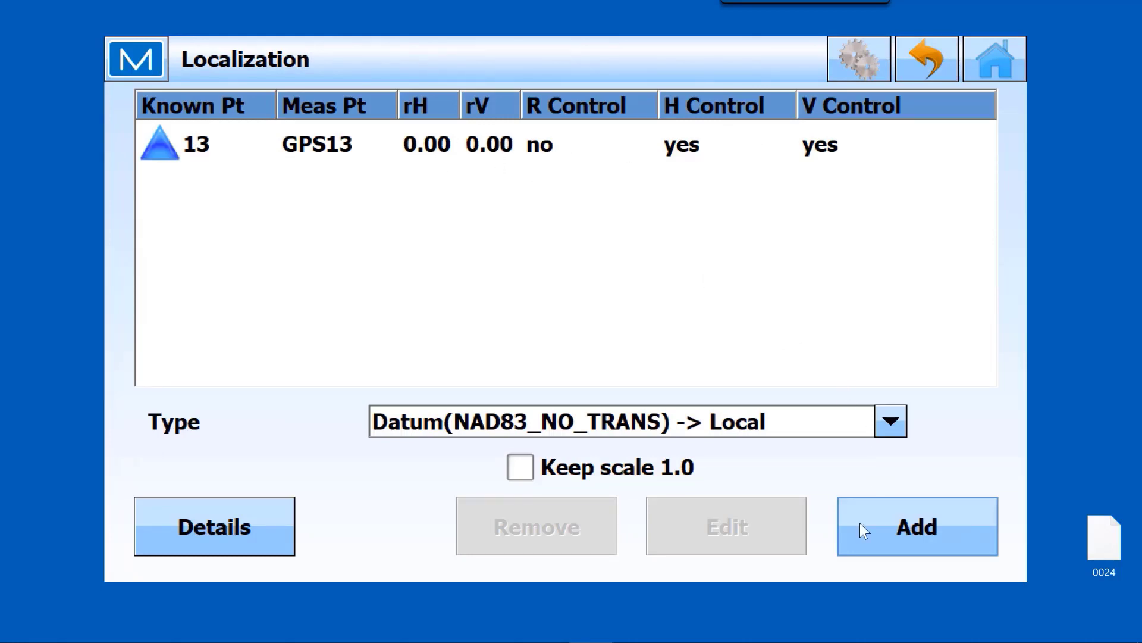
click(912, 540)
click(990, 58)
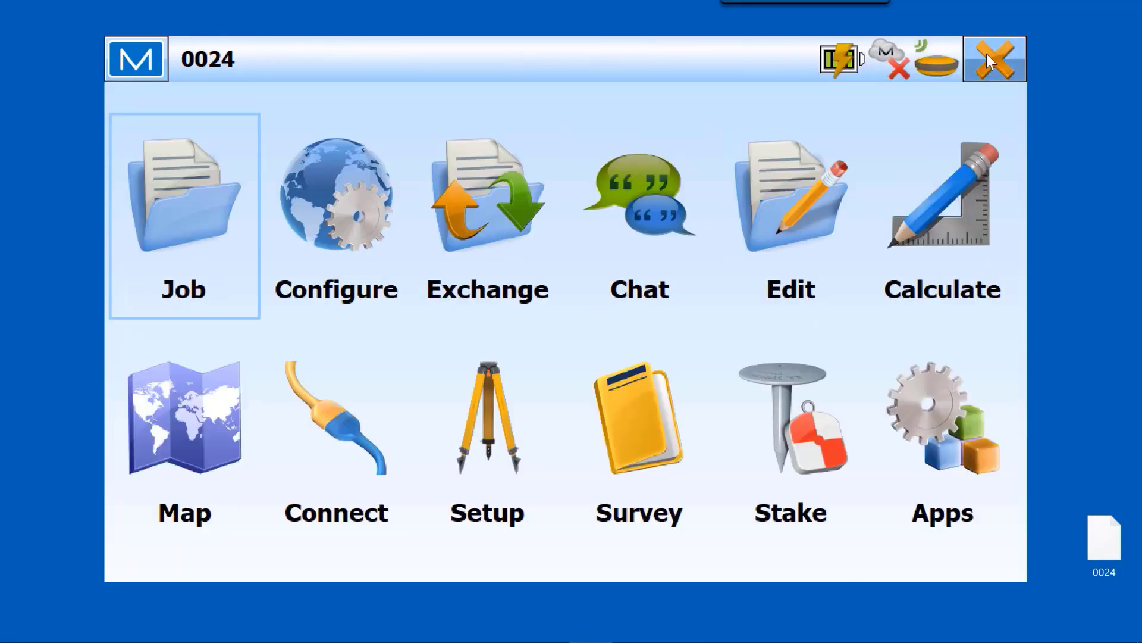
- Check the rover's current local coordinates on the Topo map and return to the home screen
click(643, 441)
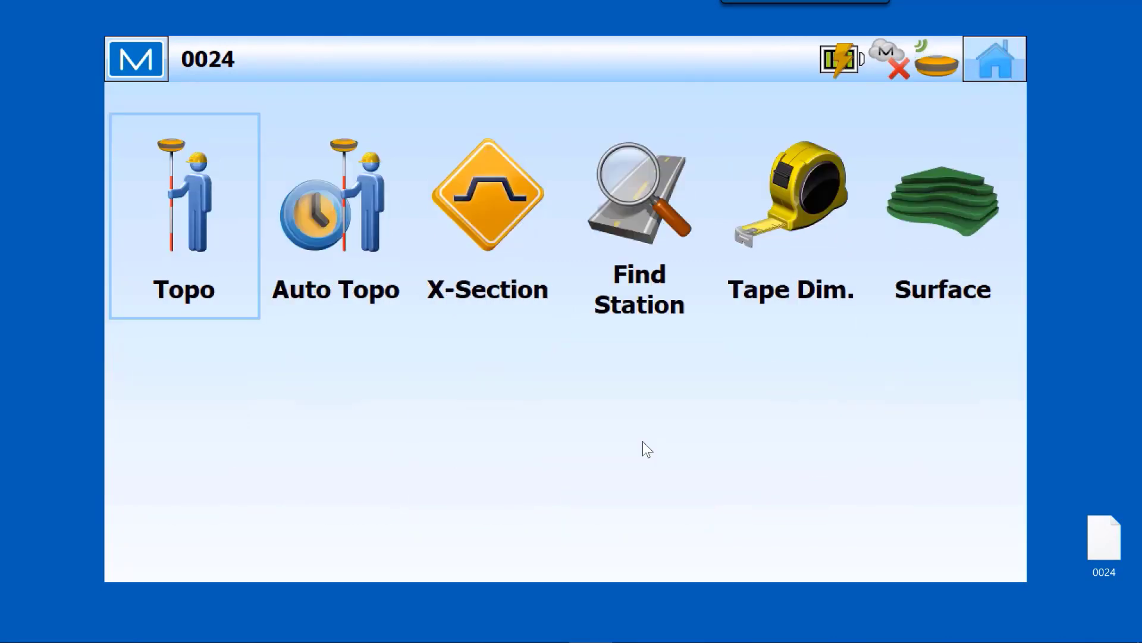
click(191, 230)
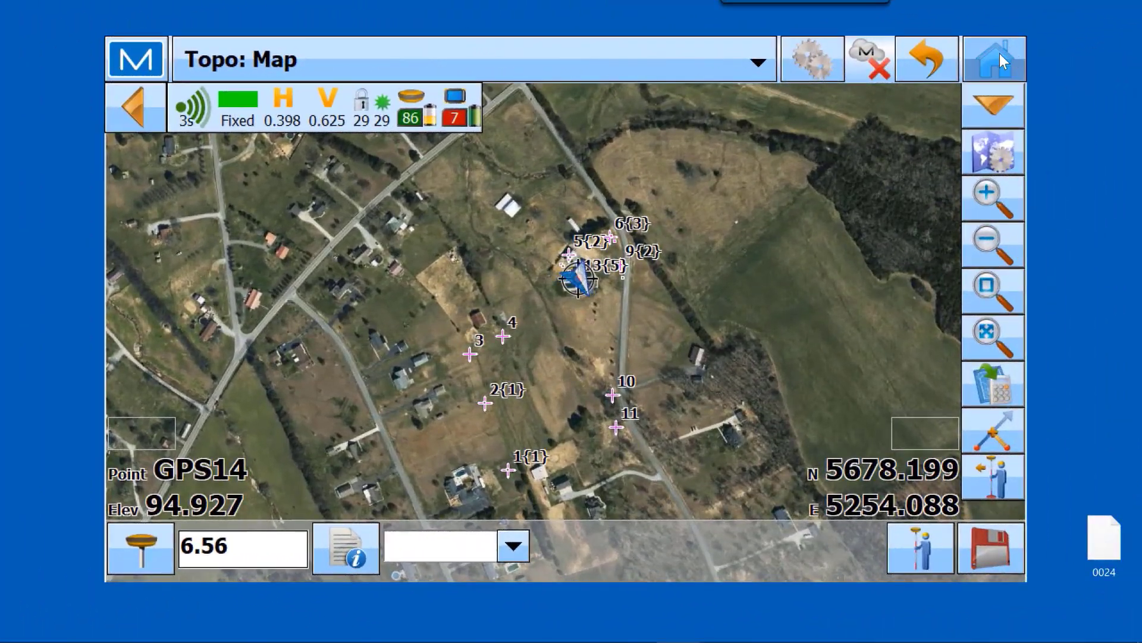
click(996, 57)
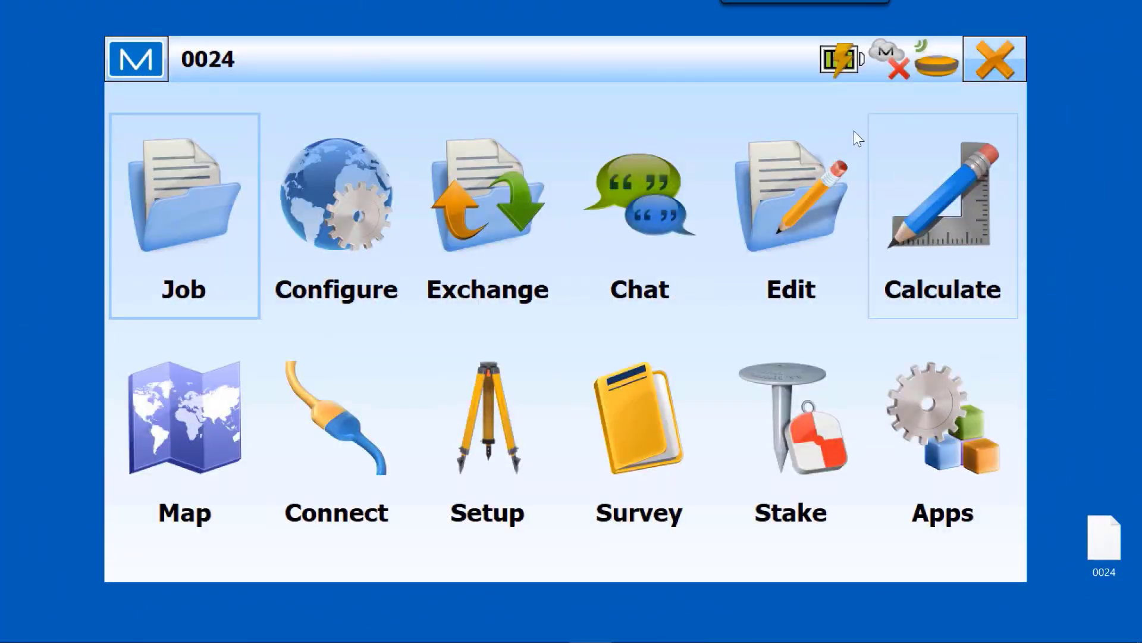
- Examine the job's point list, comparing the ground coordinates of the imported and measured points
click(788, 201)
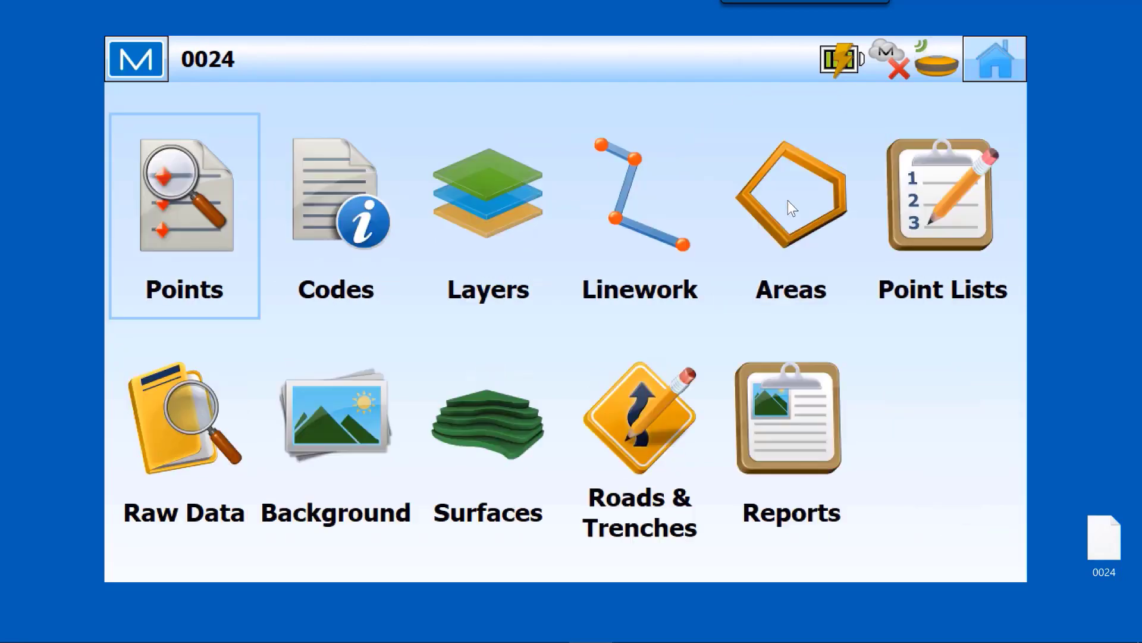
click(215, 220)
scroll(263, 341, down, 4)
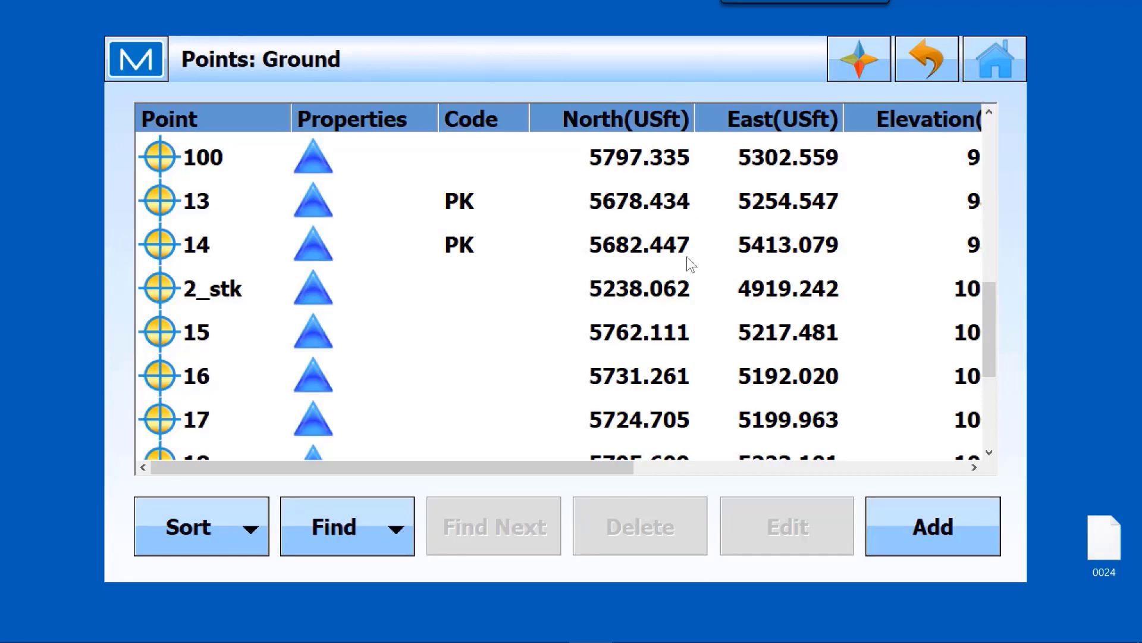
scroll(686, 256, down, 3)
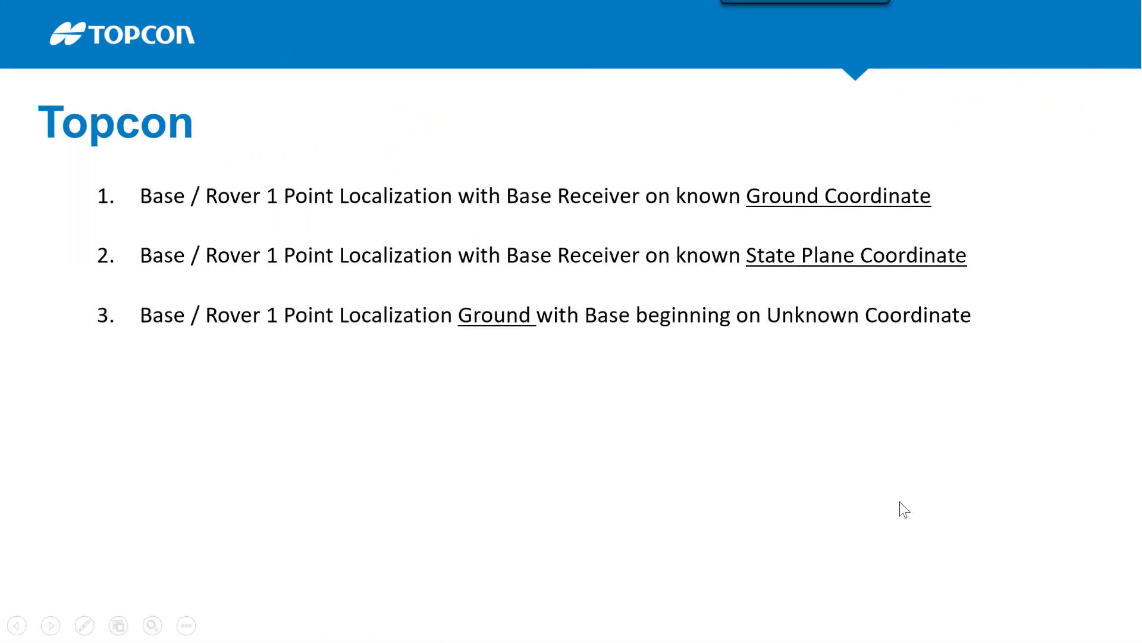
click(899, 502)
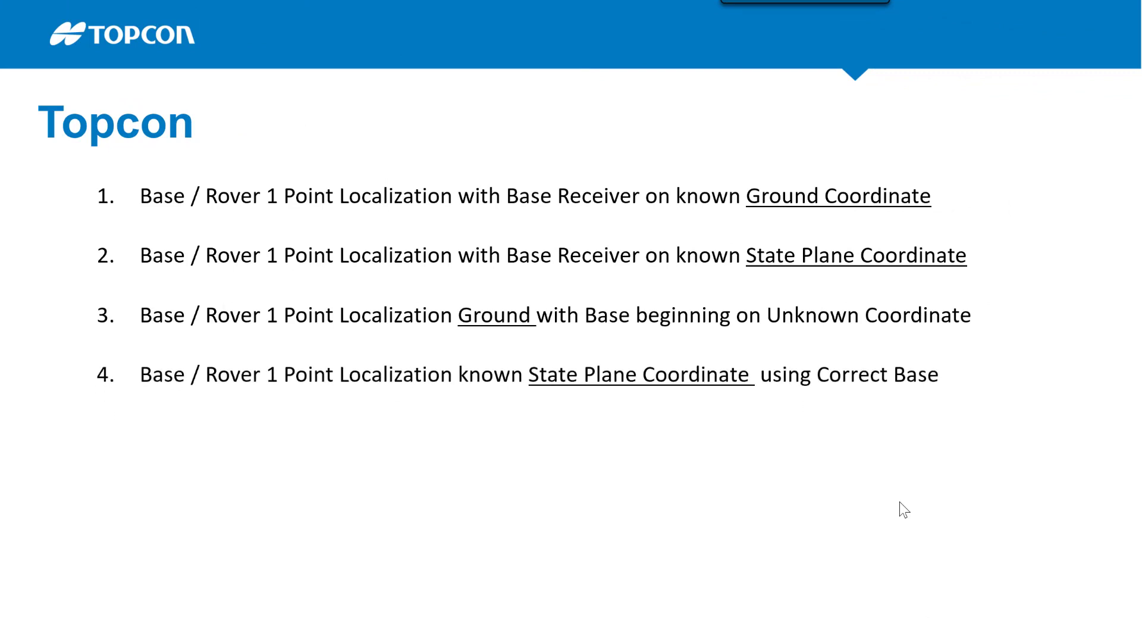
click(899, 501)
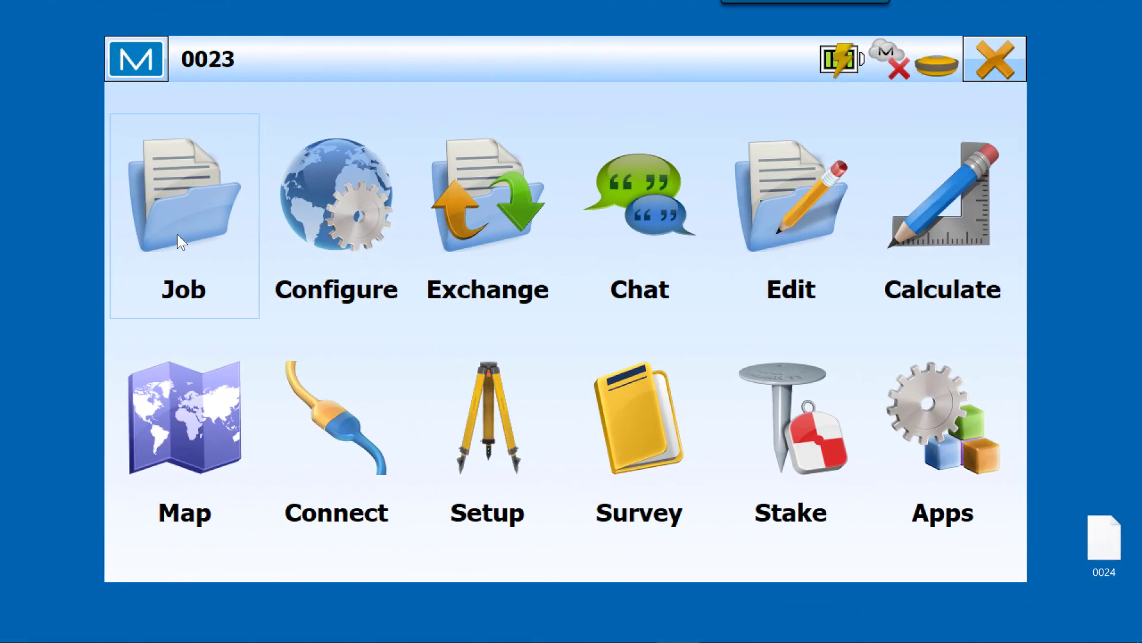
- Create a new job, keep the Hiper Vr B/R GNSS configuration and continue to its coordinate system
click(178, 232)
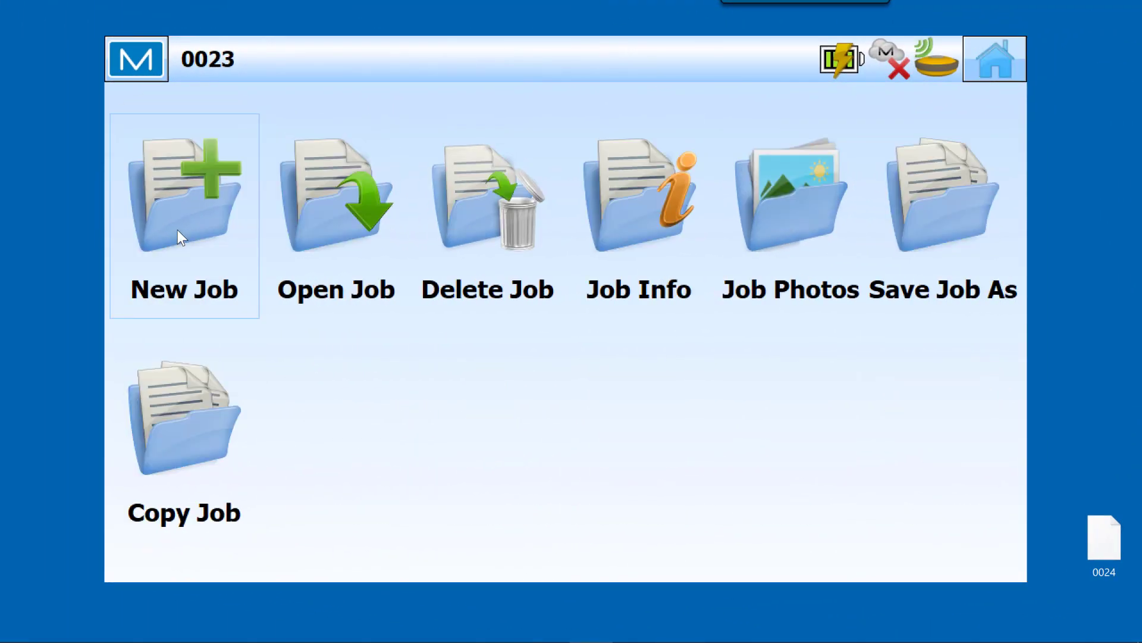
click(177, 230)
click(921, 523)
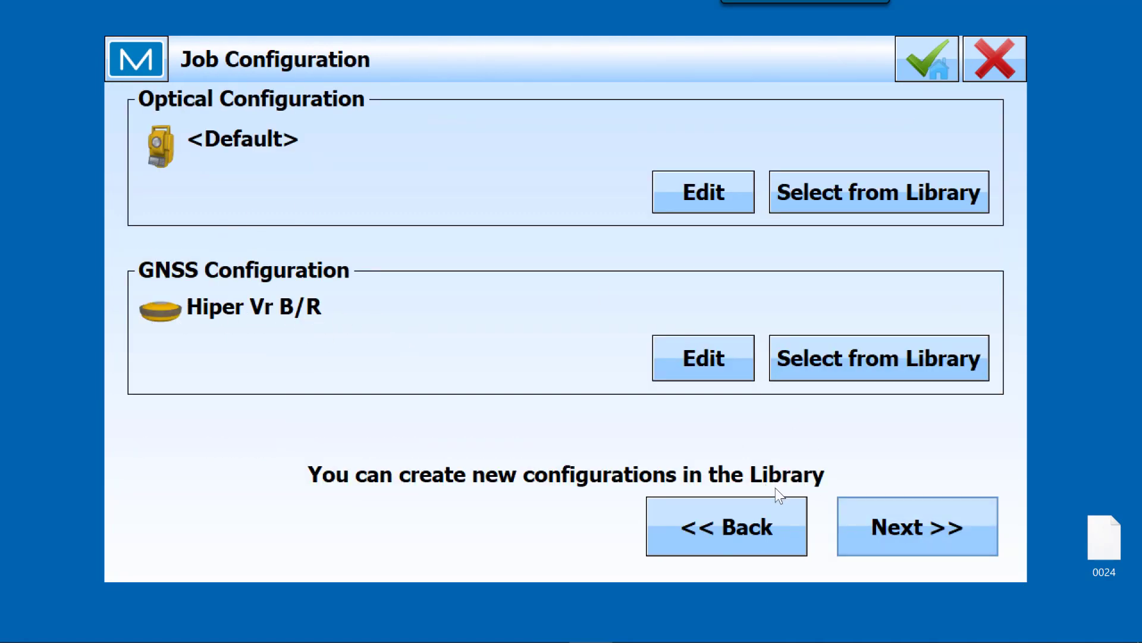
click(916, 526)
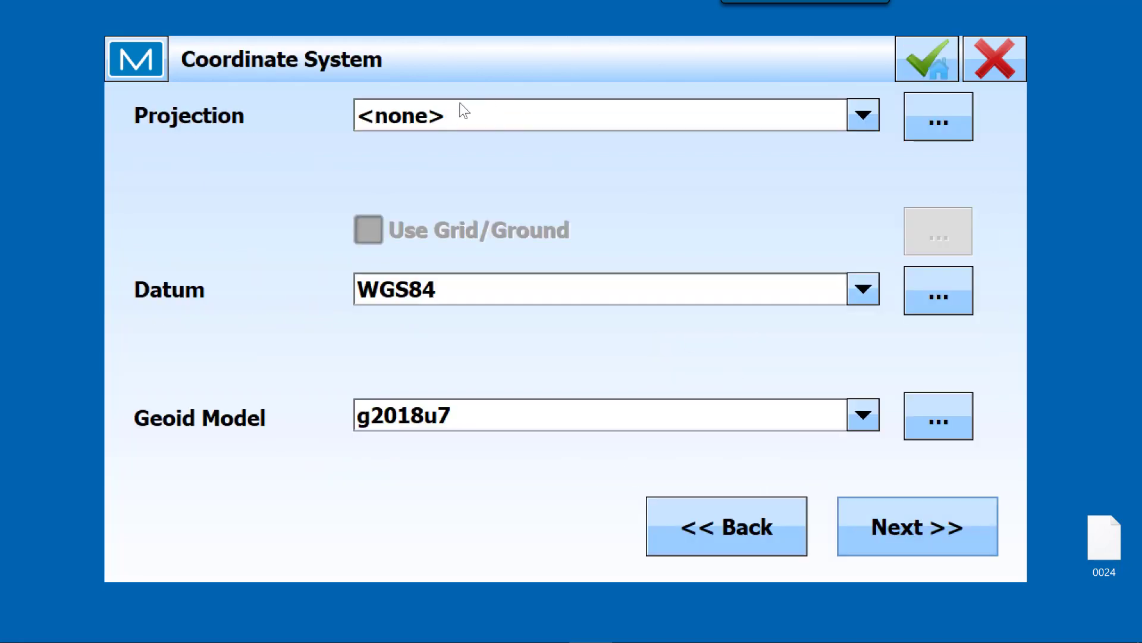
- Set the projection to SPC83-Tennessee and the datum to NAD83_NO_TRANS, keeping the g2018u7 geoid model
click(468, 120)
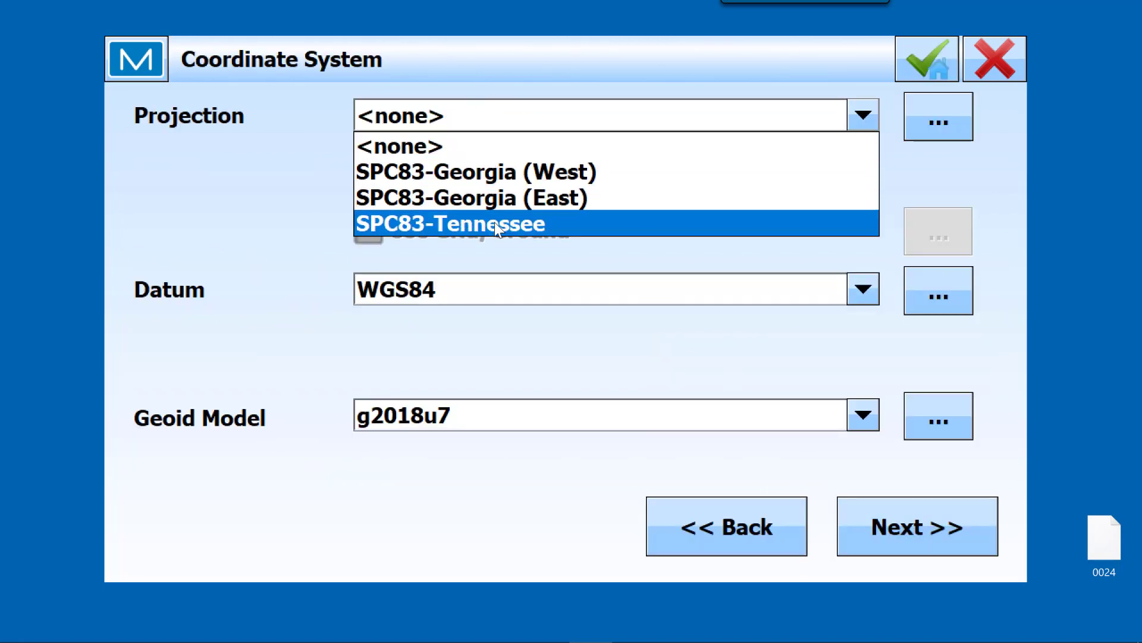
click(495, 223)
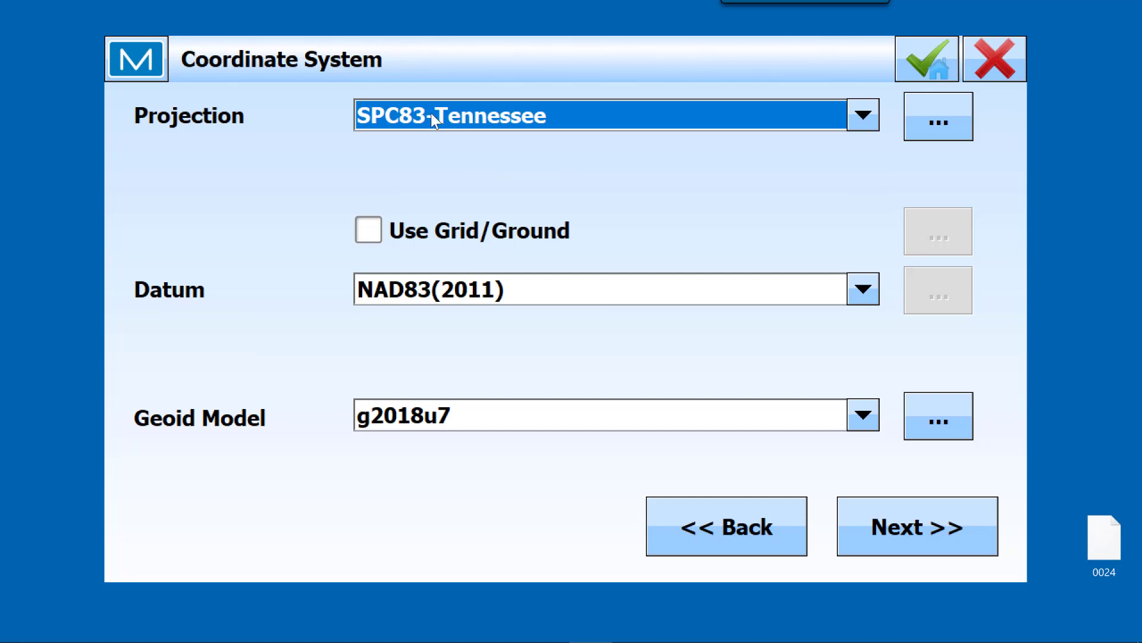
click(856, 291)
click(539, 374)
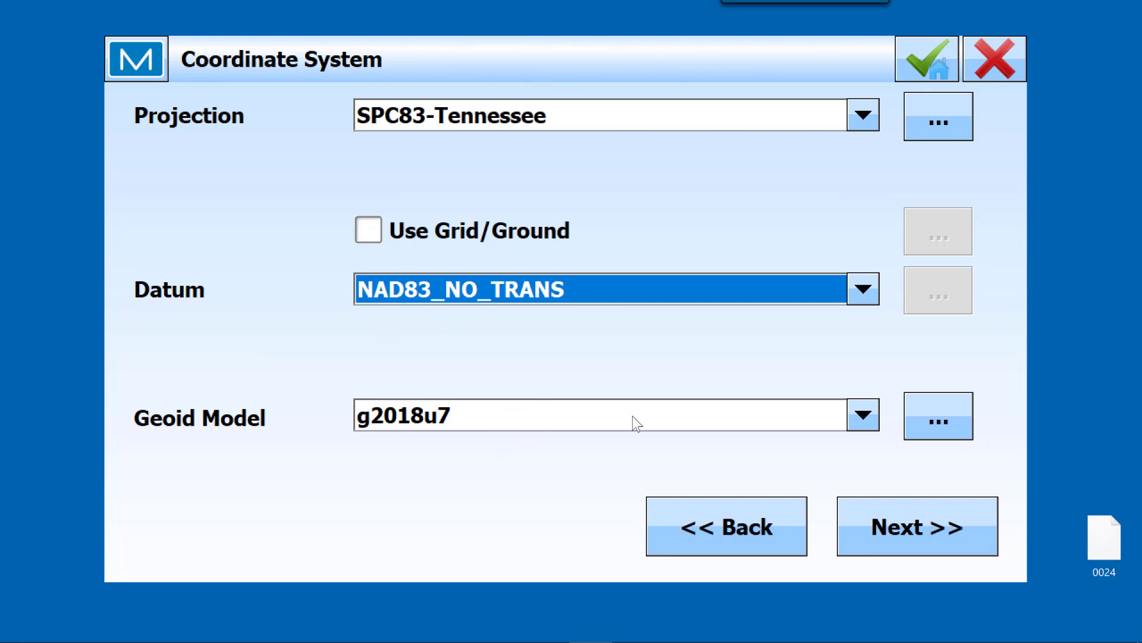
click(945, 541)
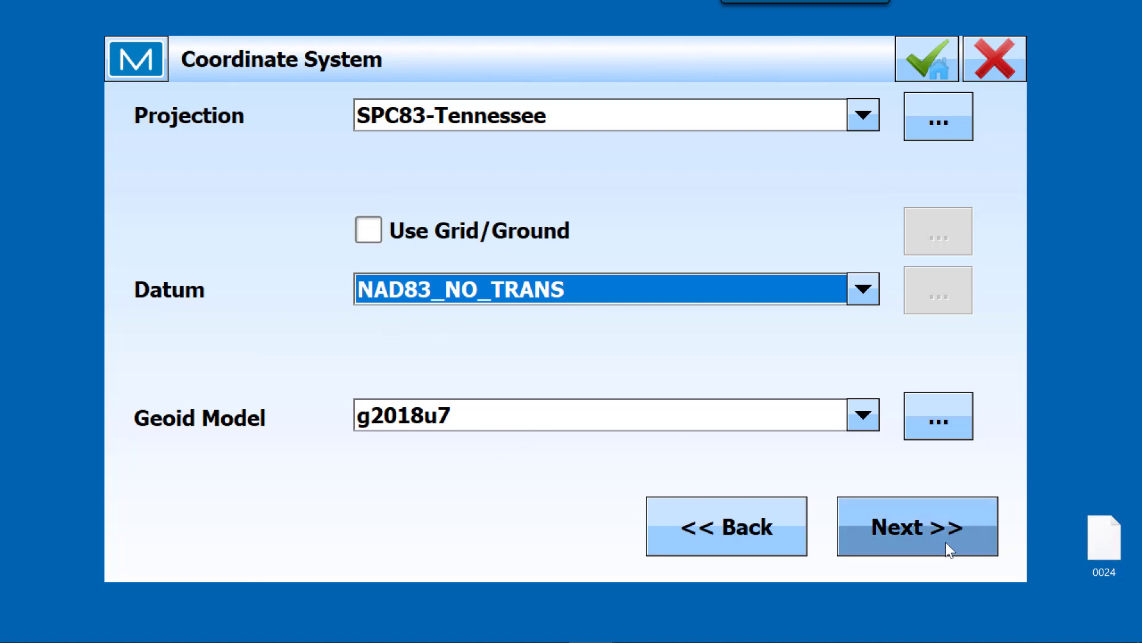
- Keep US Feet units and the Grid coordinate type, and finish creating the job
click(911, 527)
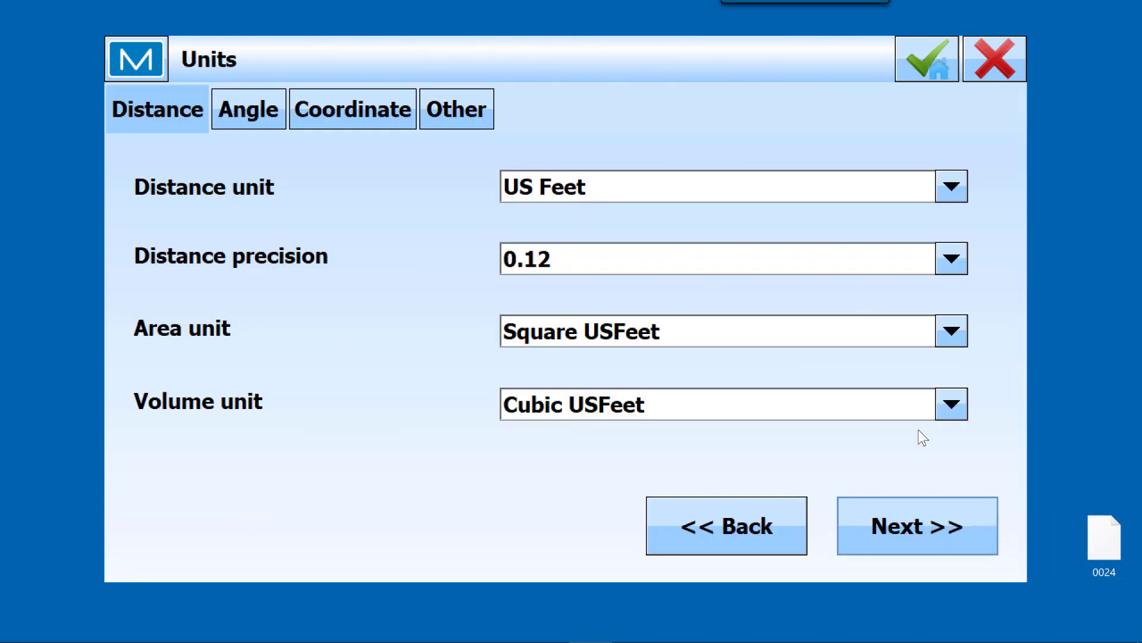
click(899, 519)
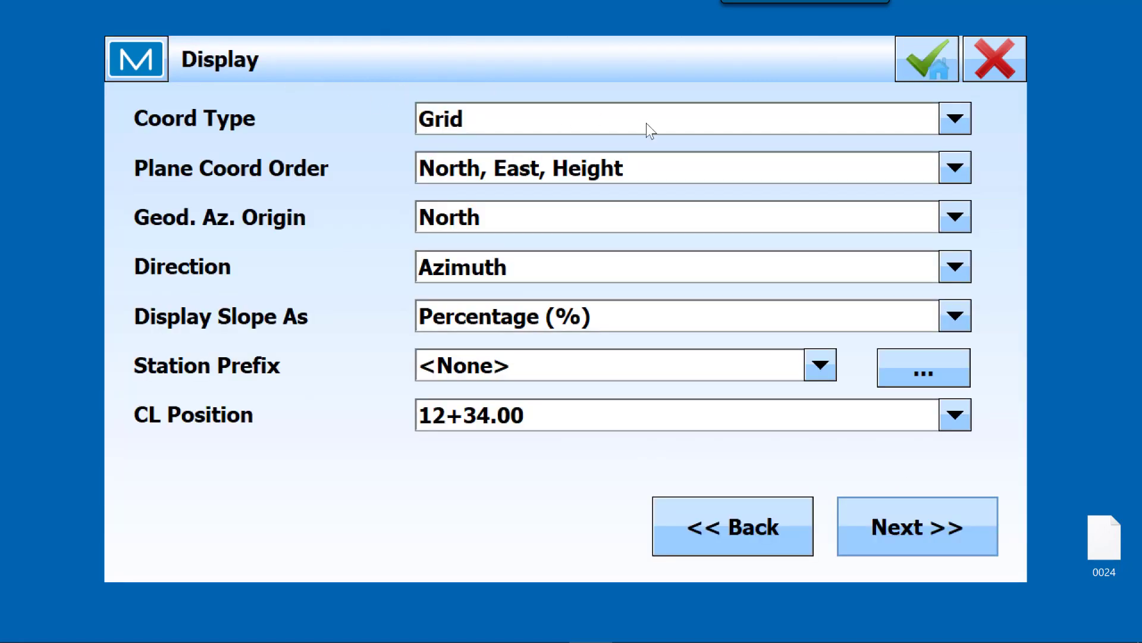
click(941, 56)
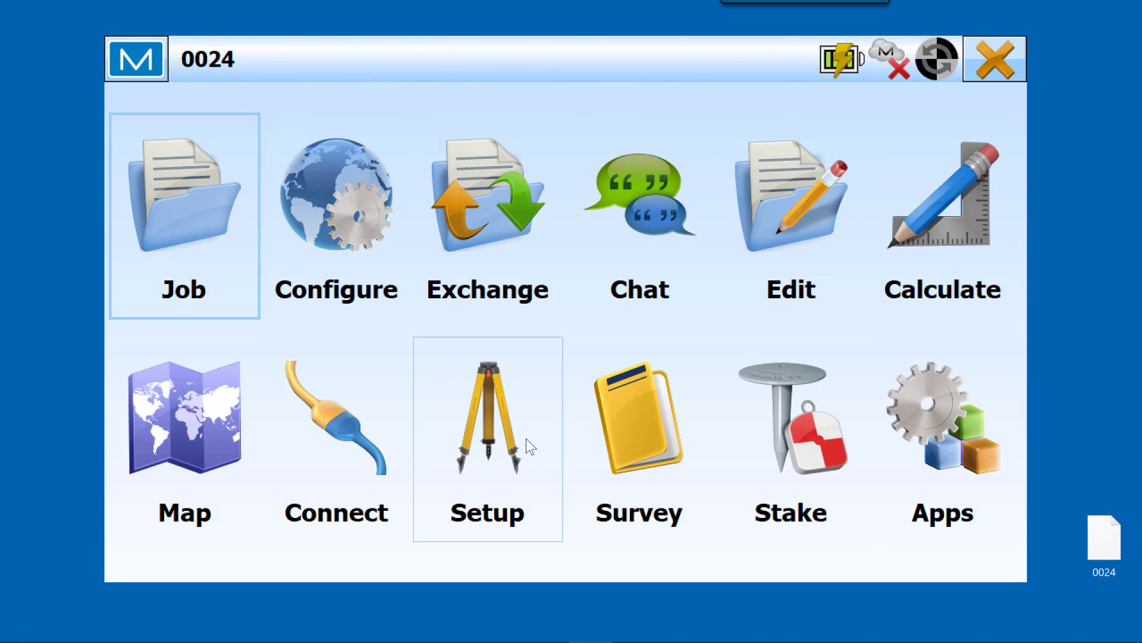
- Add point 1000 to the job with North 440141.613, East 1845375.391 and an elevation of 249.431 metres
click(780, 214)
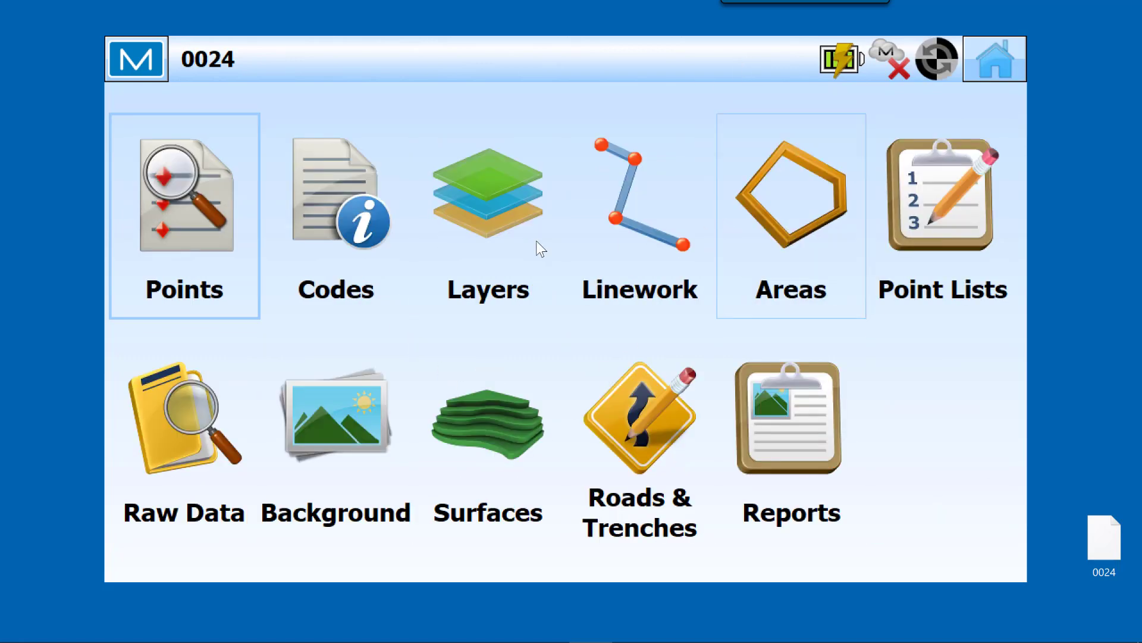
click(207, 198)
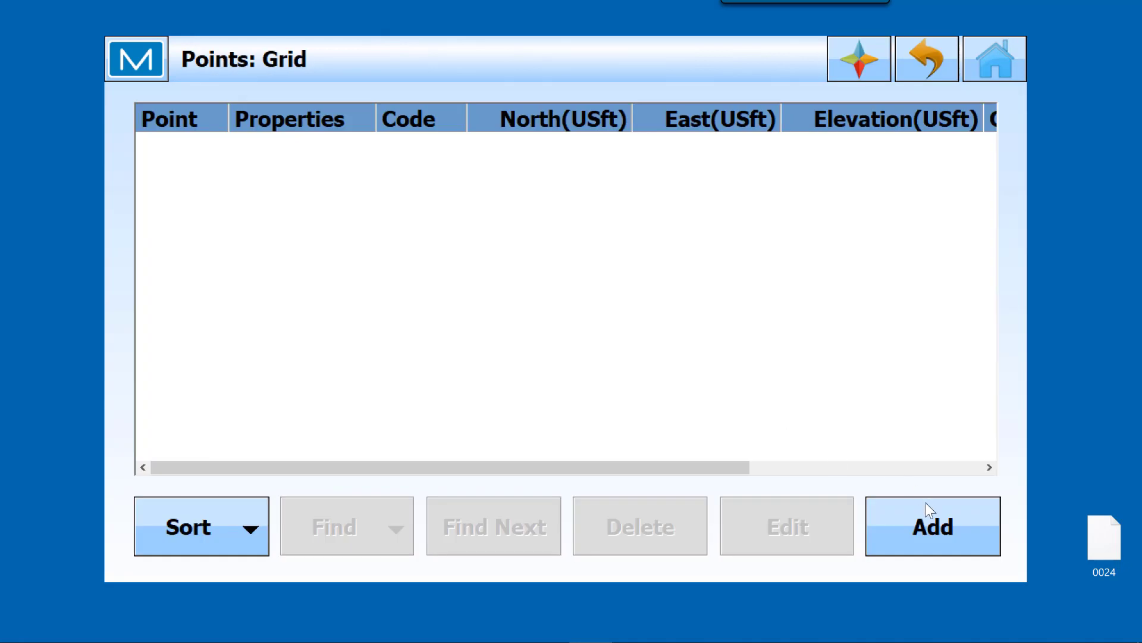
click(927, 530)
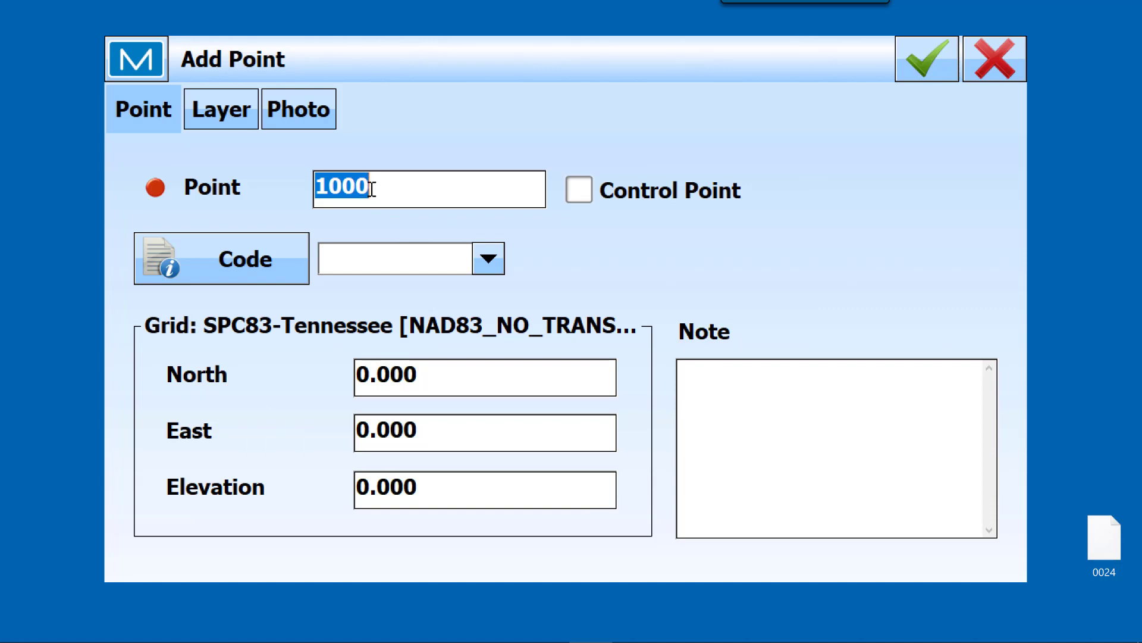
key(alt+Tab)
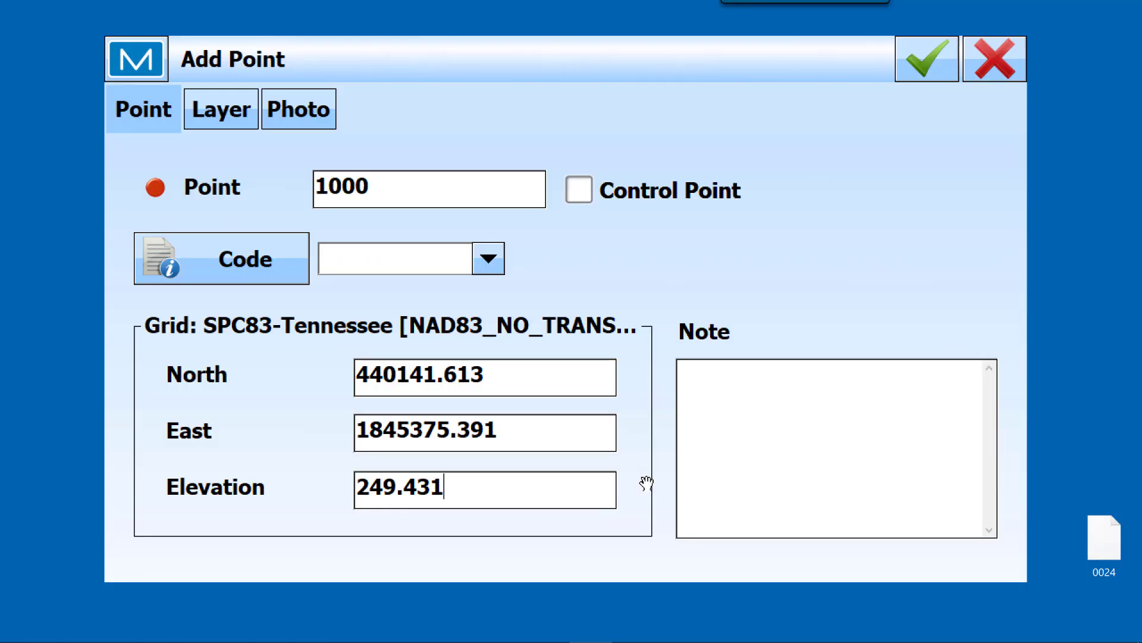
text(M)
key(Tab)
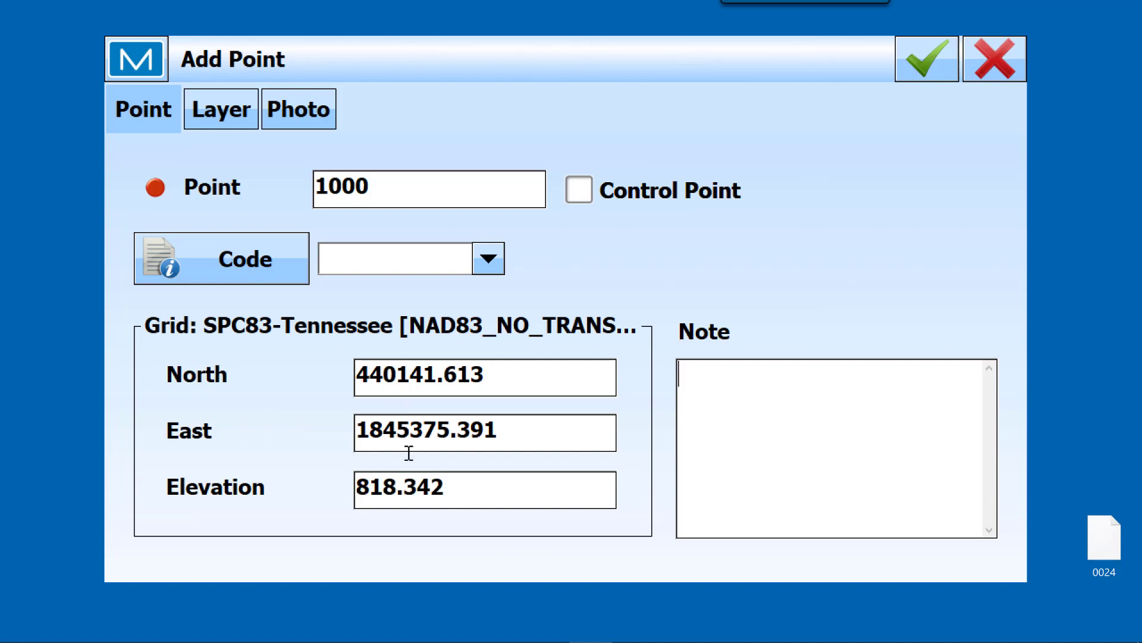
click(941, 57)
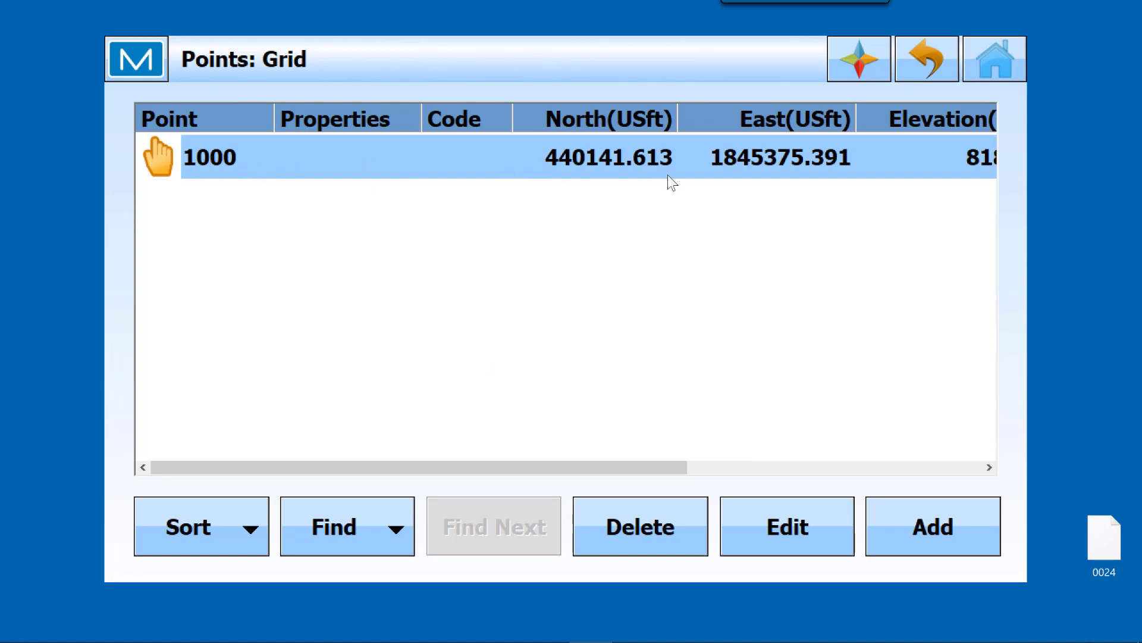
click(1000, 58)
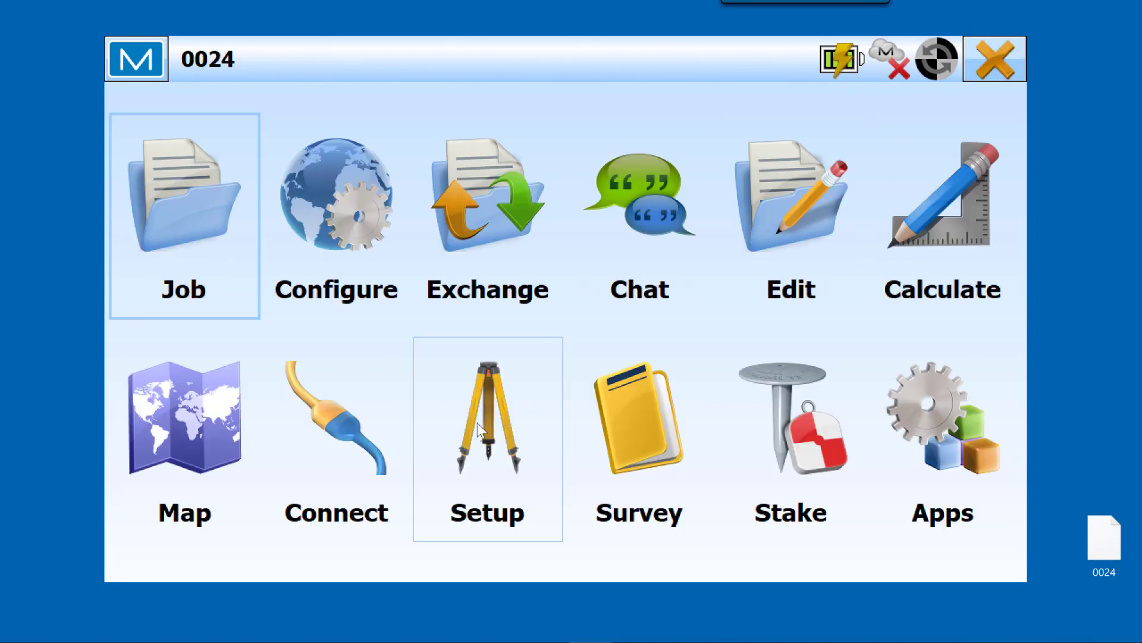
- Connect to the GNSS base receiver using the Hiper Vr B/R configuration
click(331, 407)
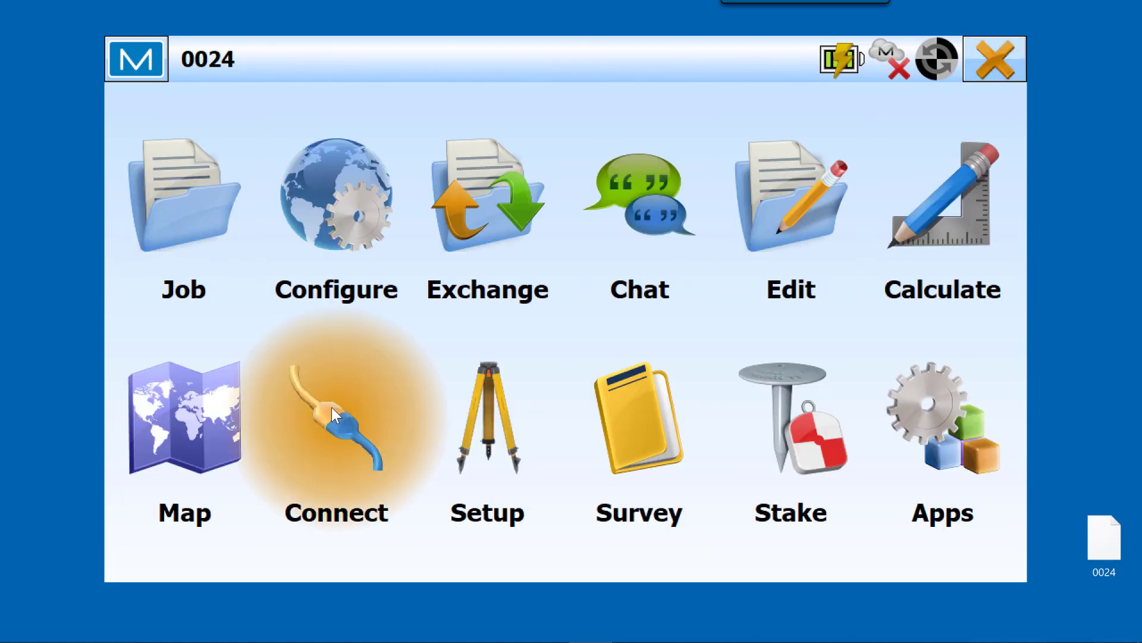
click(394, 328)
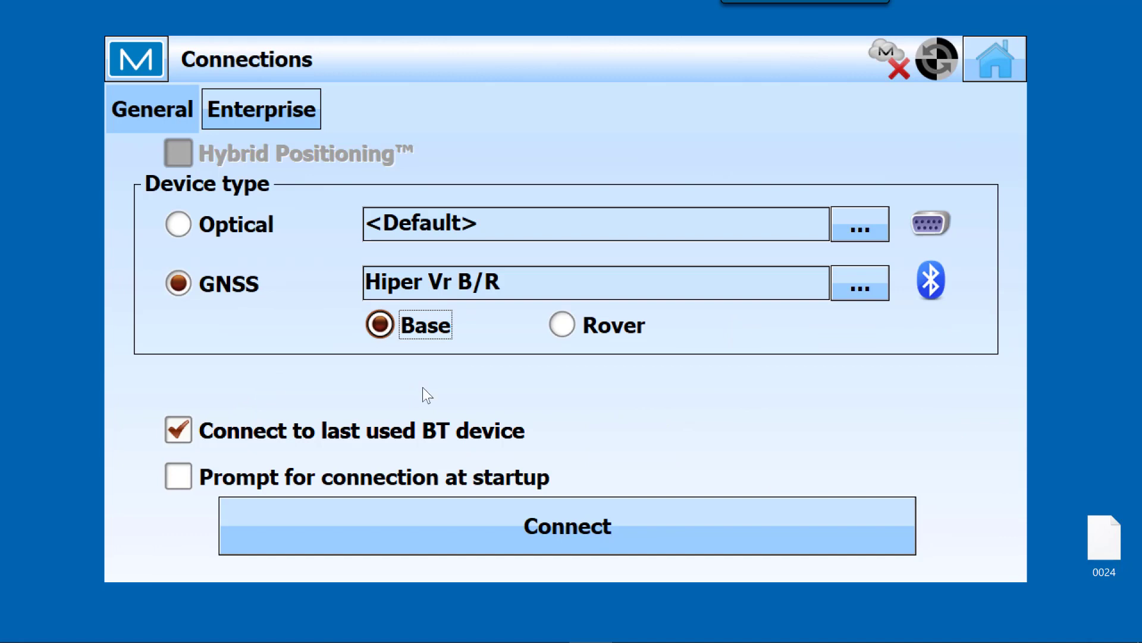
click(566, 535)
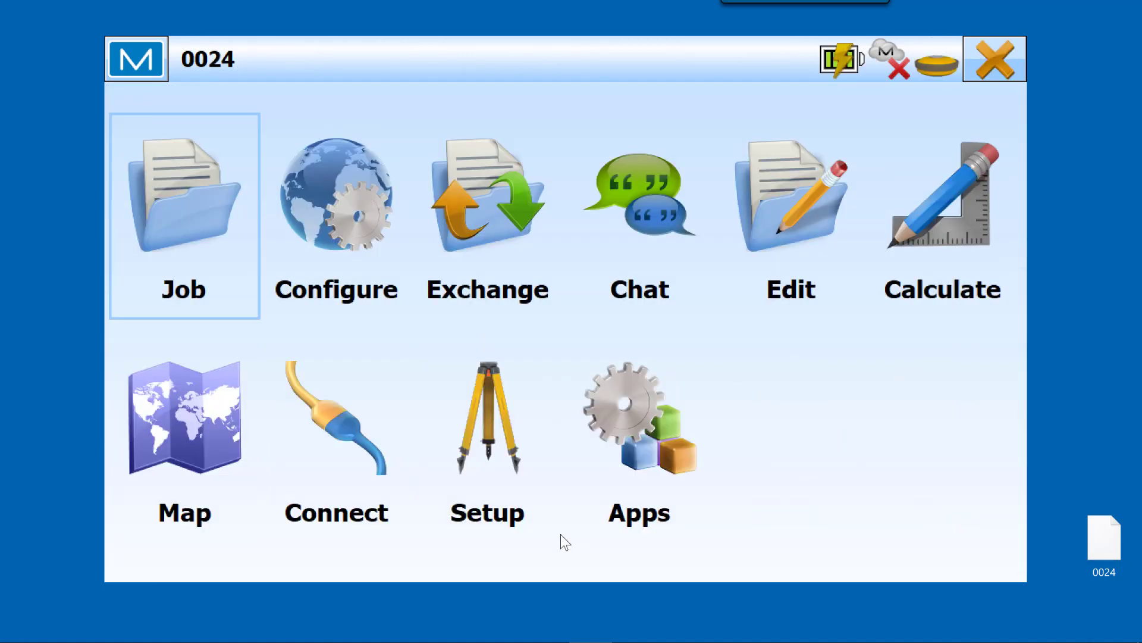
- Start the base as Base1 with a 2.00 USft slant antenna height, using its averaged autonomous position
click(484, 430)
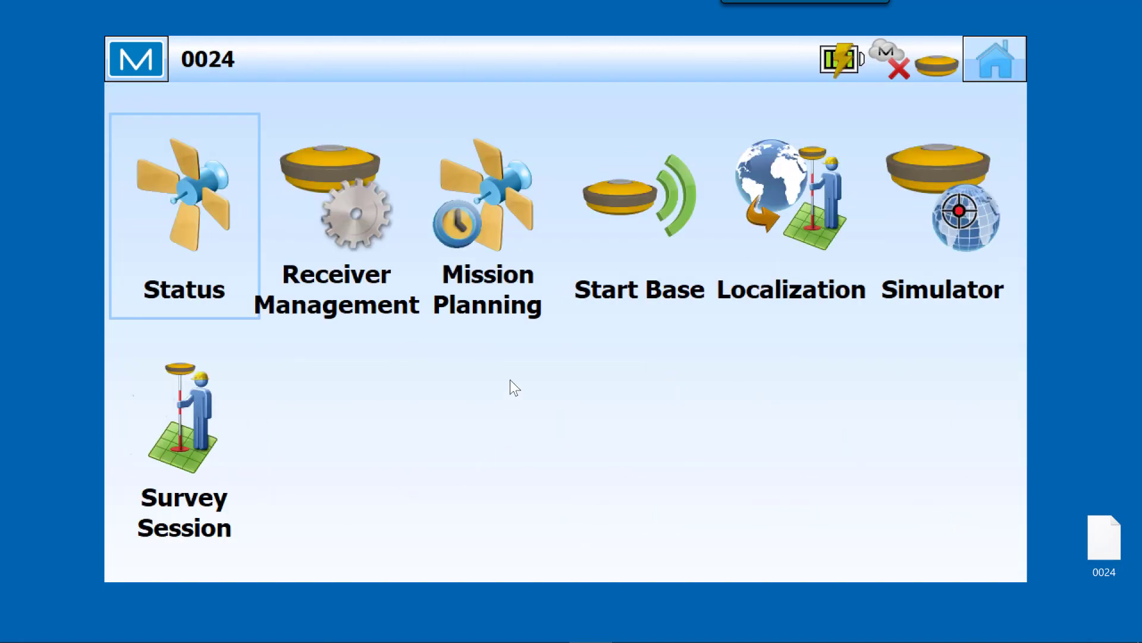
click(643, 199)
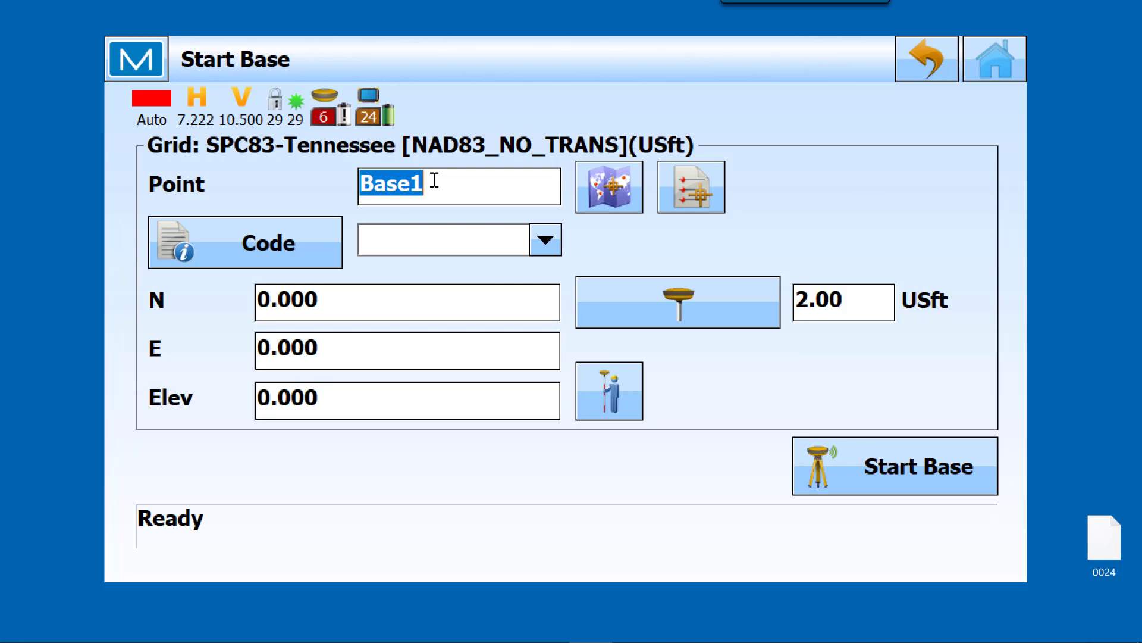
click(727, 314)
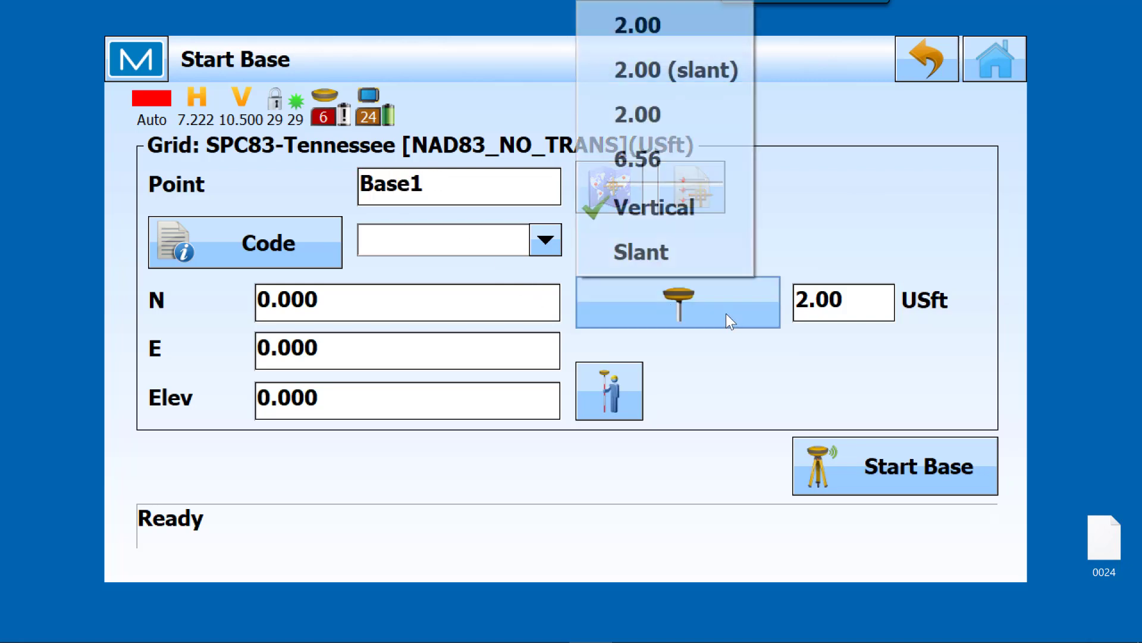
click(619, 253)
click(605, 384)
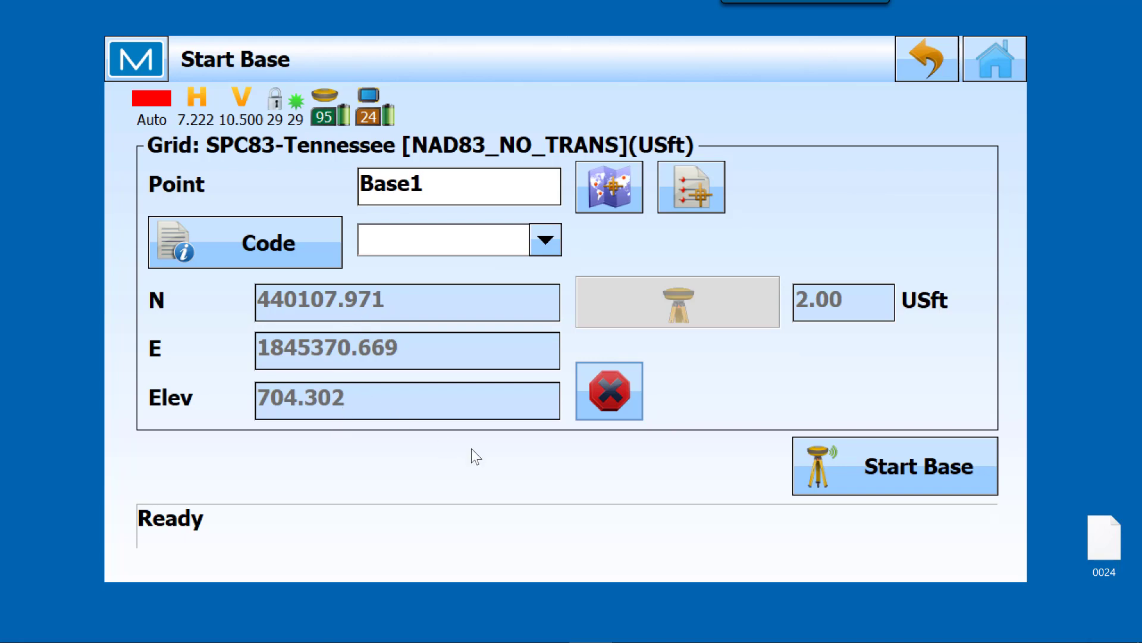
click(621, 369)
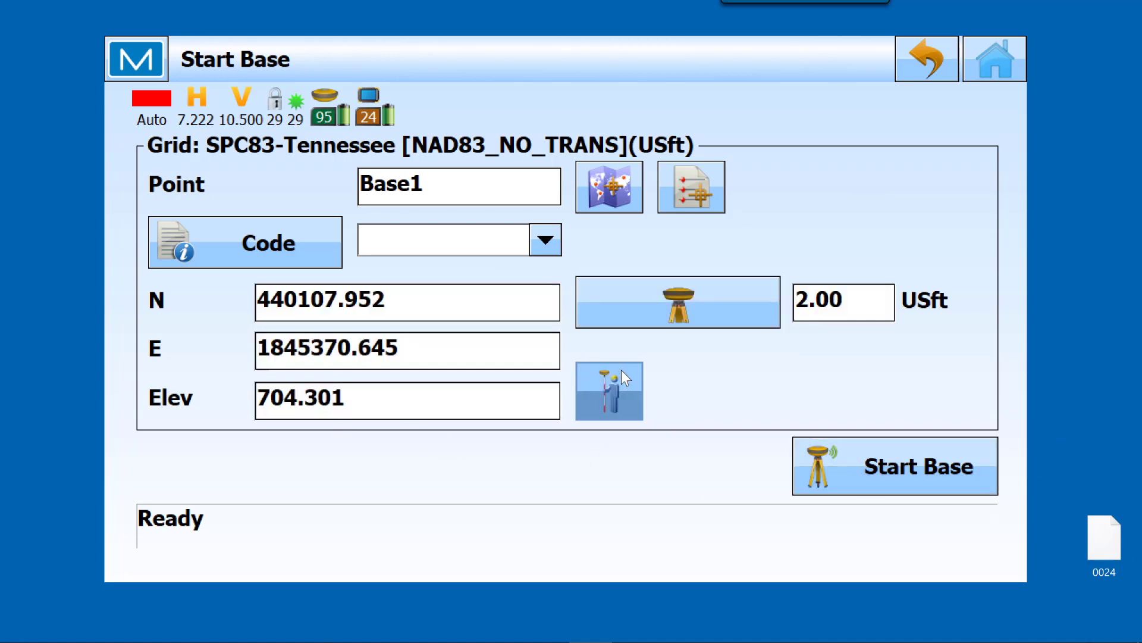
click(894, 470)
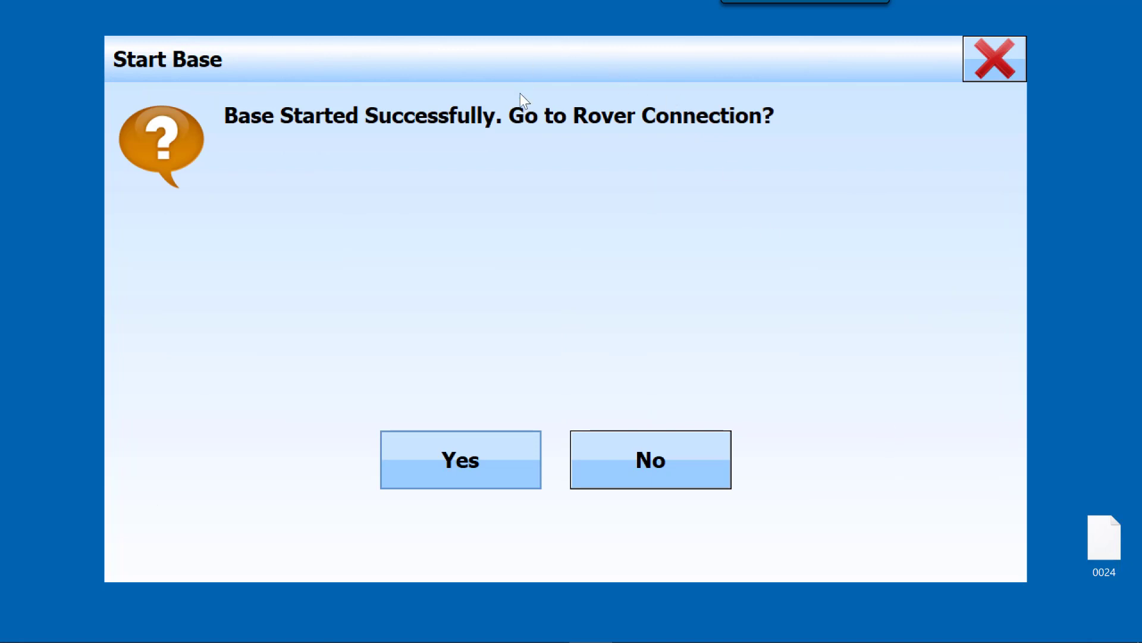
- Continue to the rover connection, connect to the Hiper Vr B/R rover and acknowledge the base station update
click(479, 446)
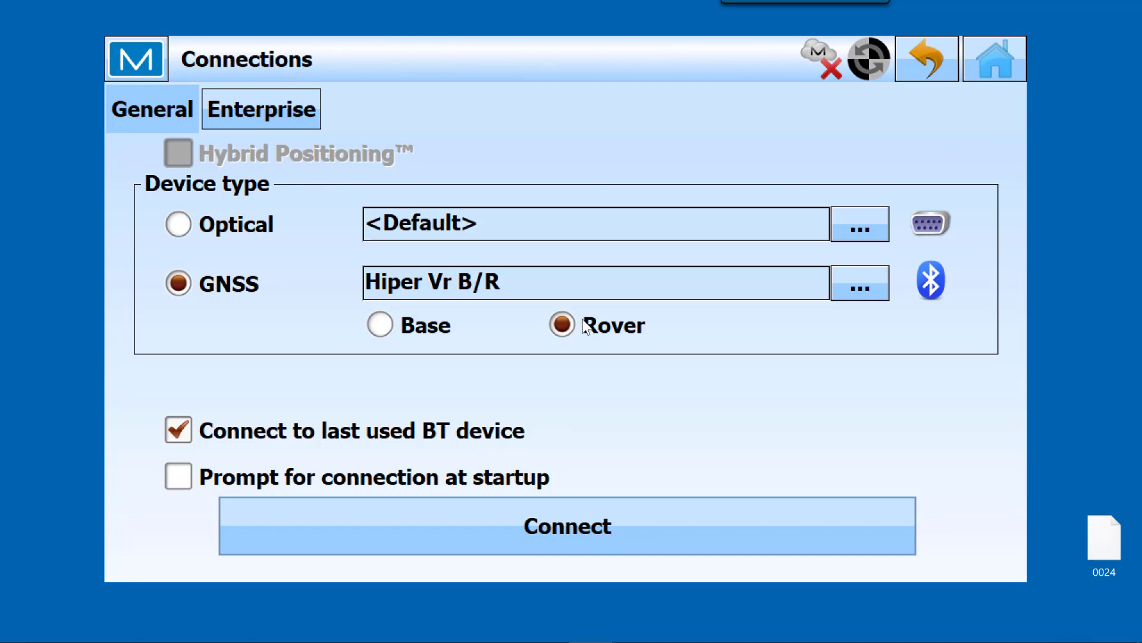
click(576, 530)
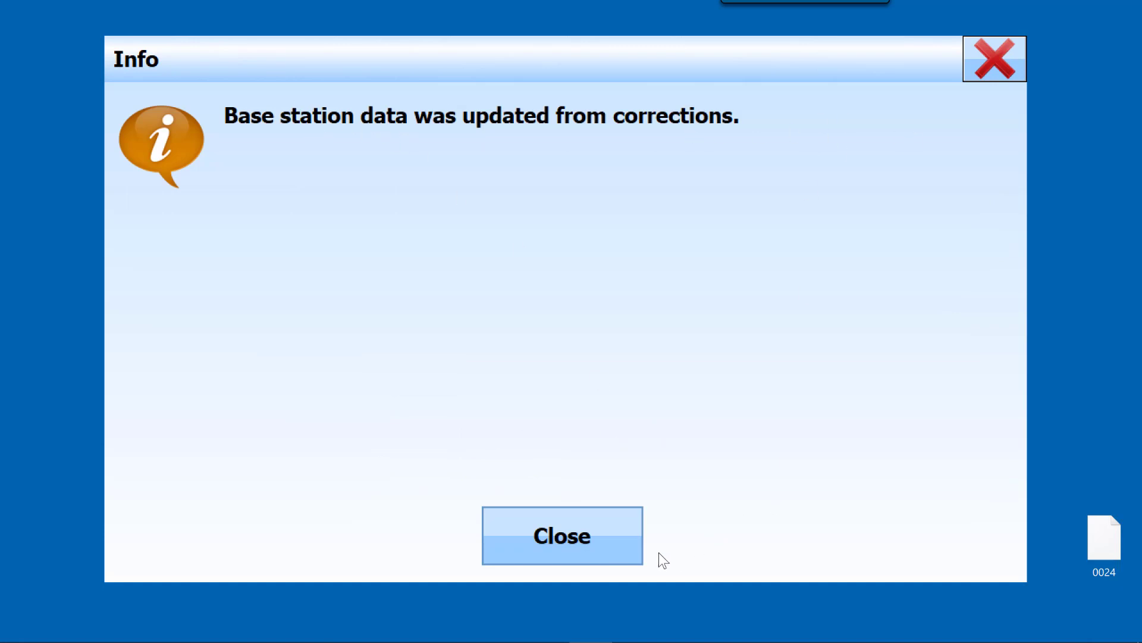
click(603, 534)
- Measure a topo point named 1000GPS with the rover over point 1000, keeping the 6.56 antenna height
click(644, 406)
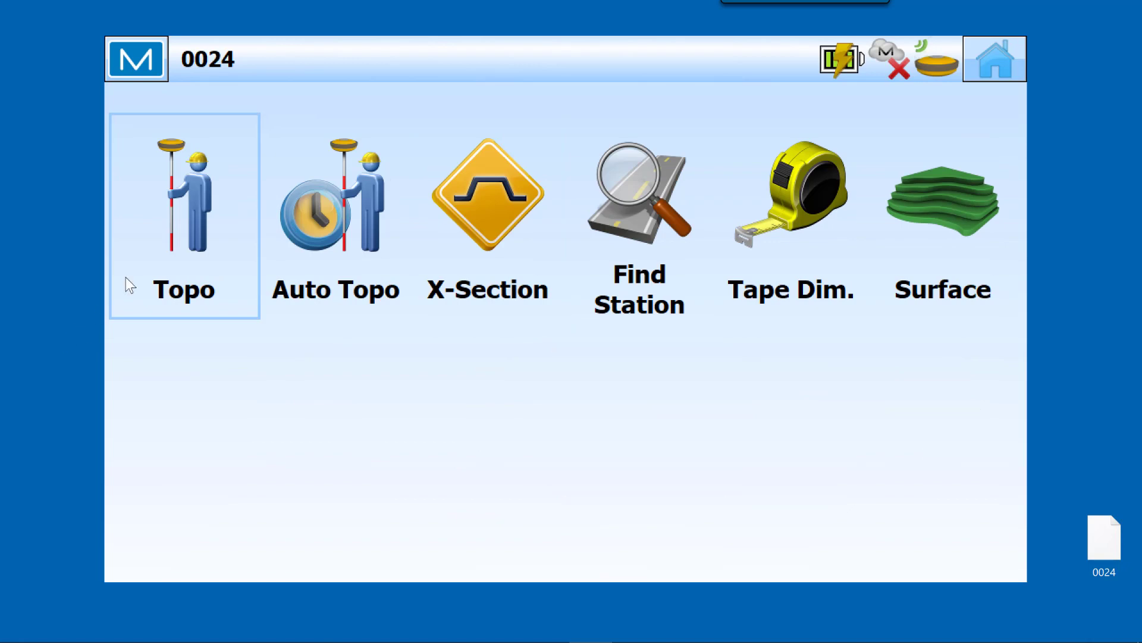
click(179, 229)
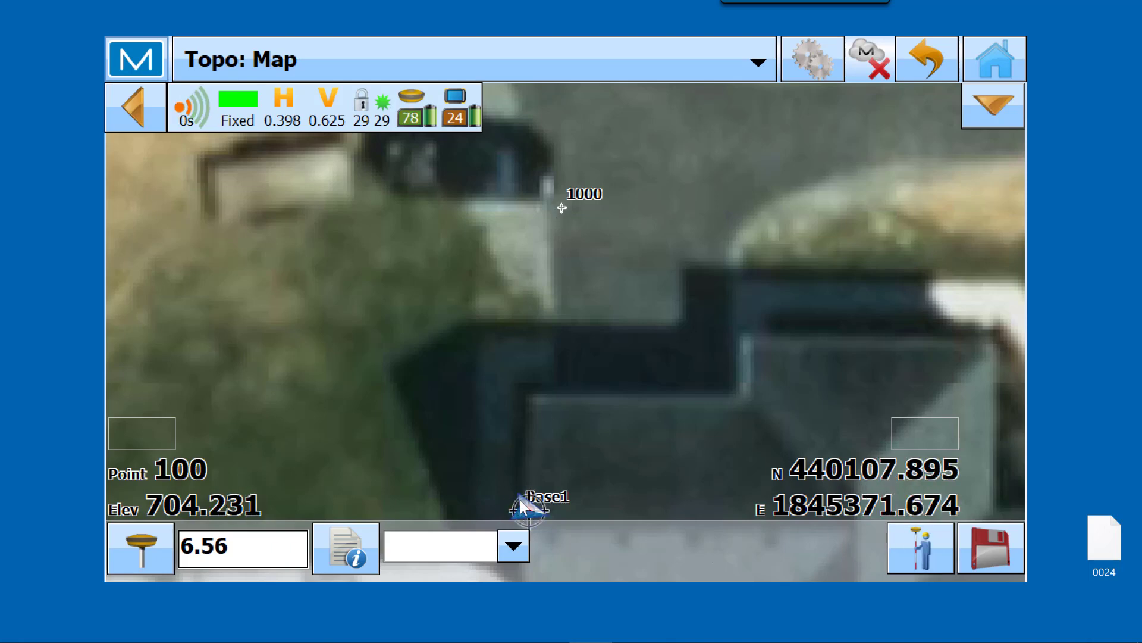
click(348, 544)
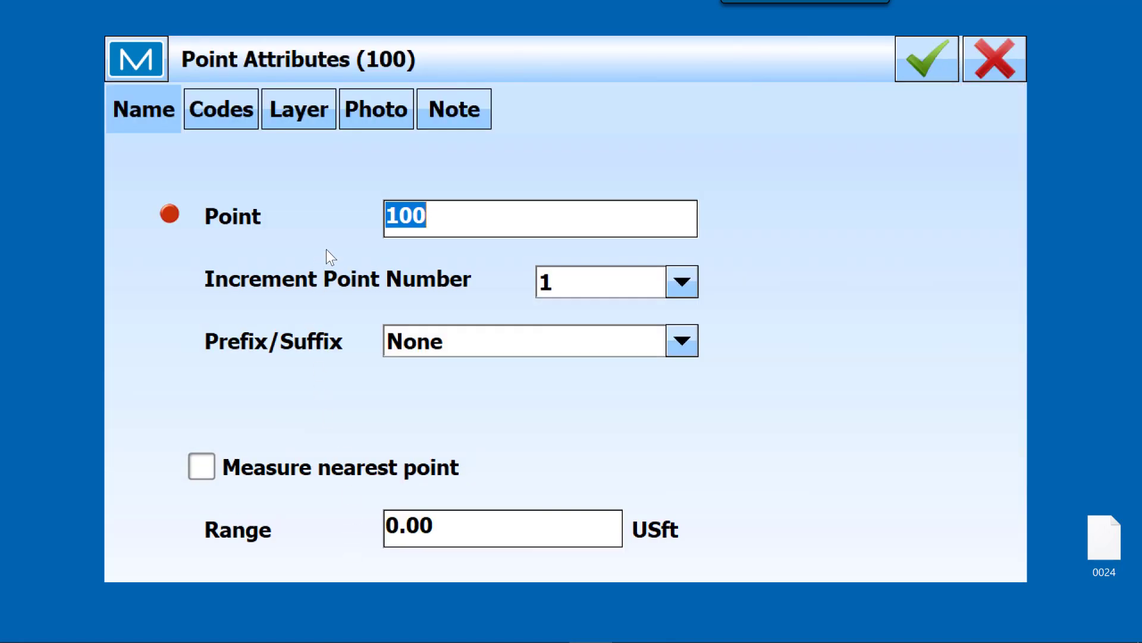
text(1000GPS)
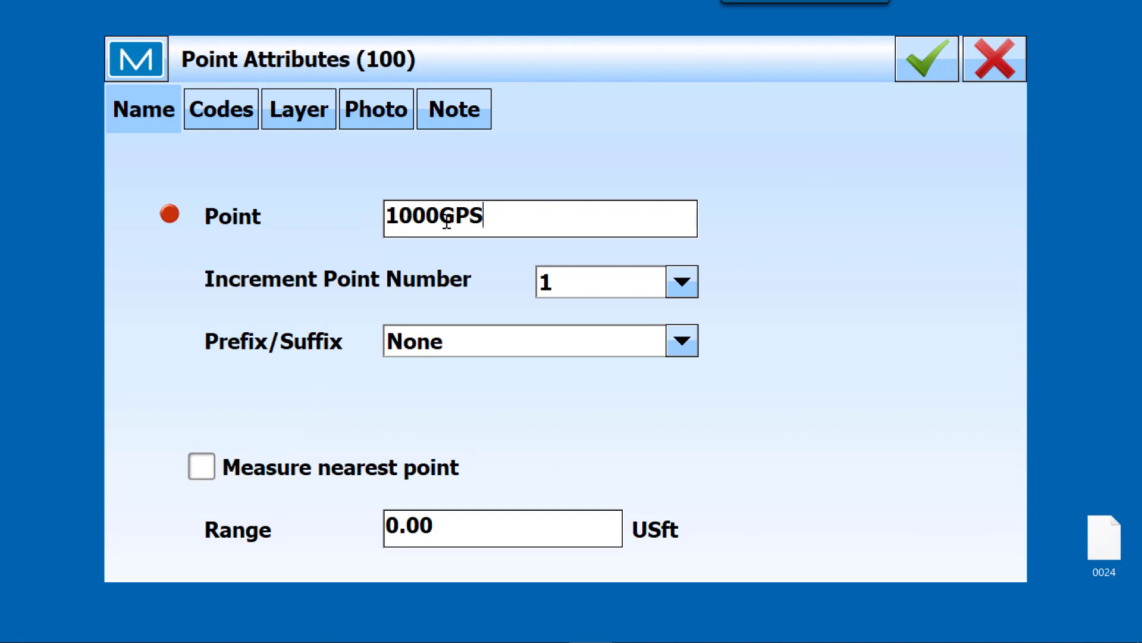
click(937, 57)
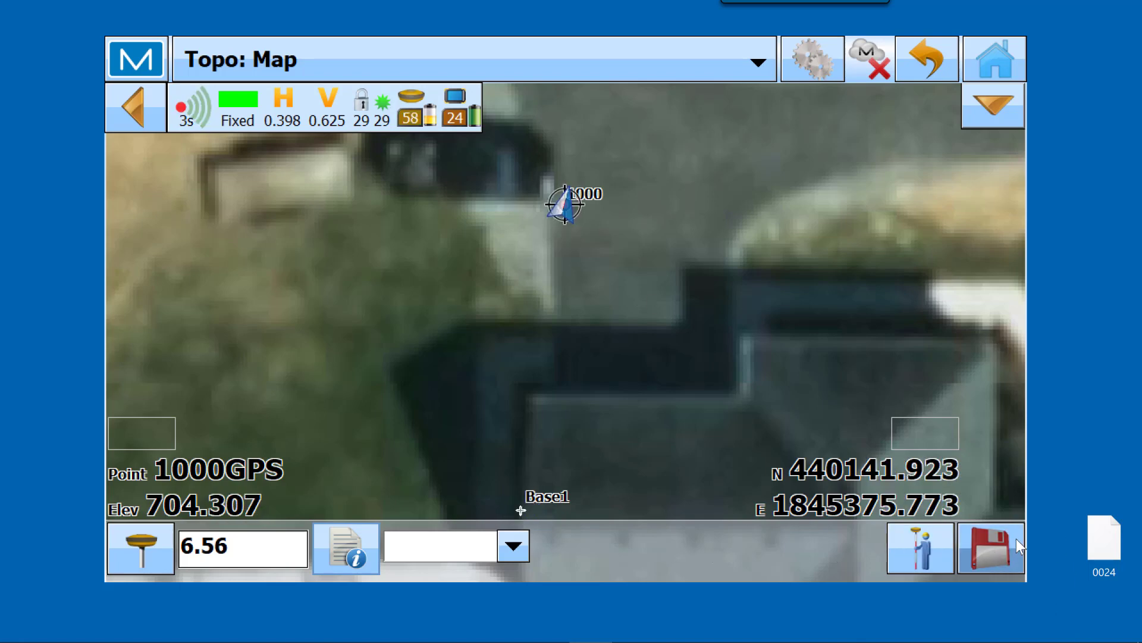
click(997, 546)
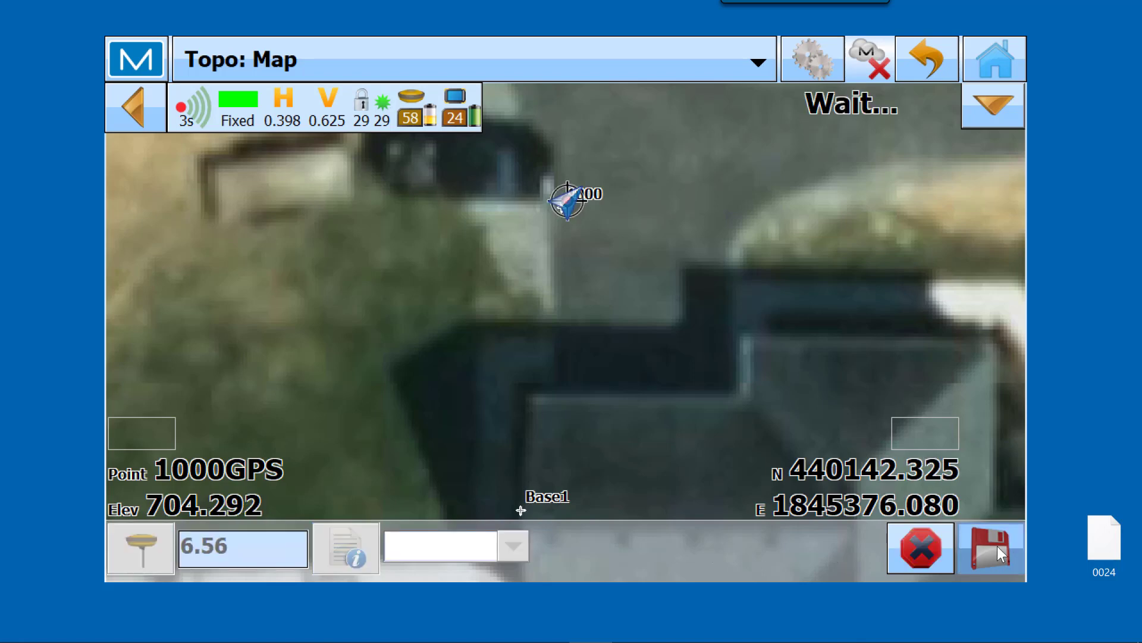
click(1007, 58)
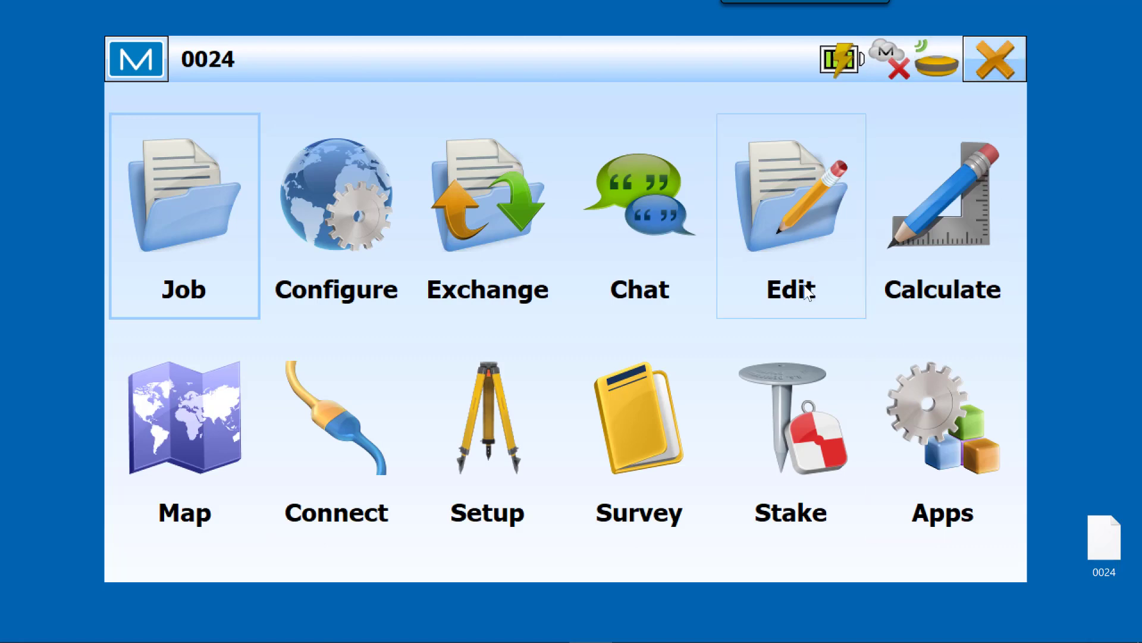
- In Correct Base, choose 1000GPS as the topo point and 1000 as the known point from the point list
click(494, 451)
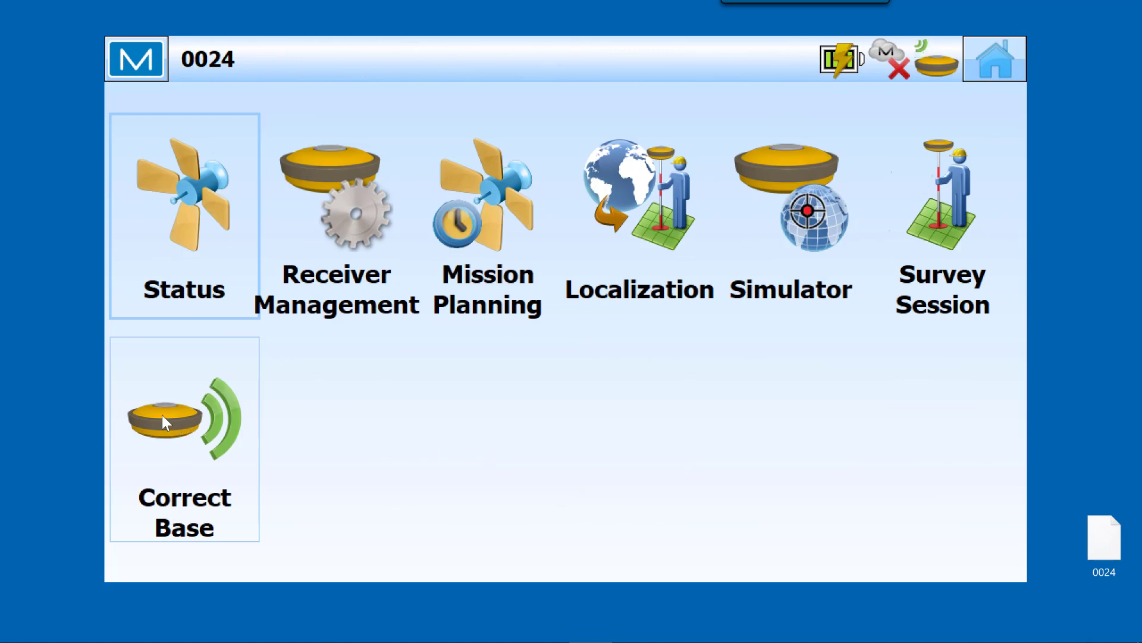
click(183, 419)
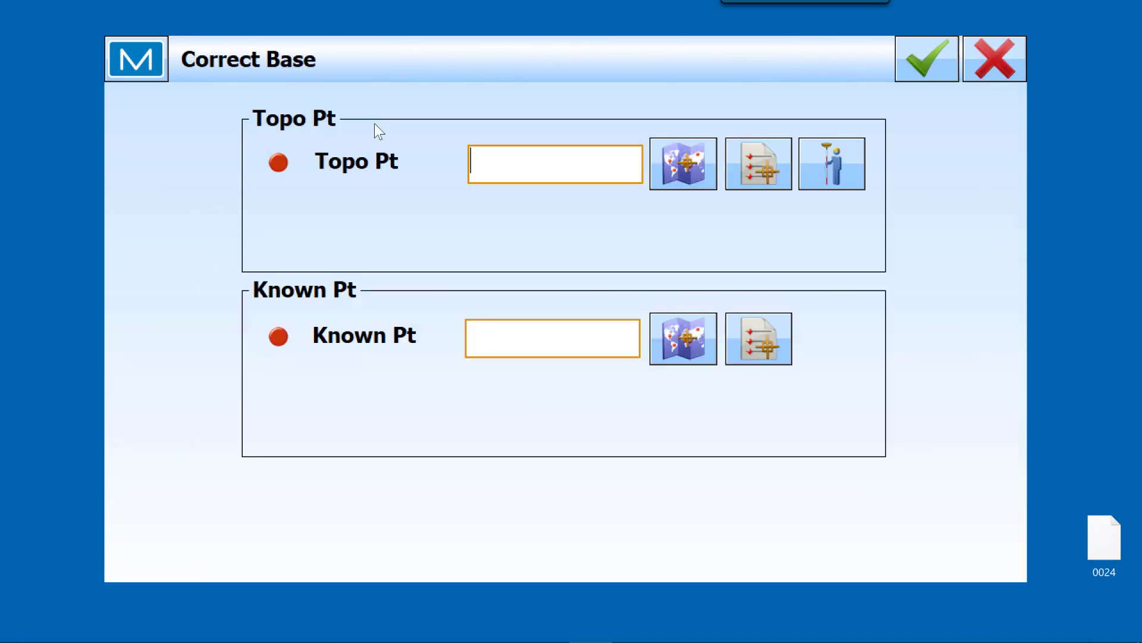
click(762, 189)
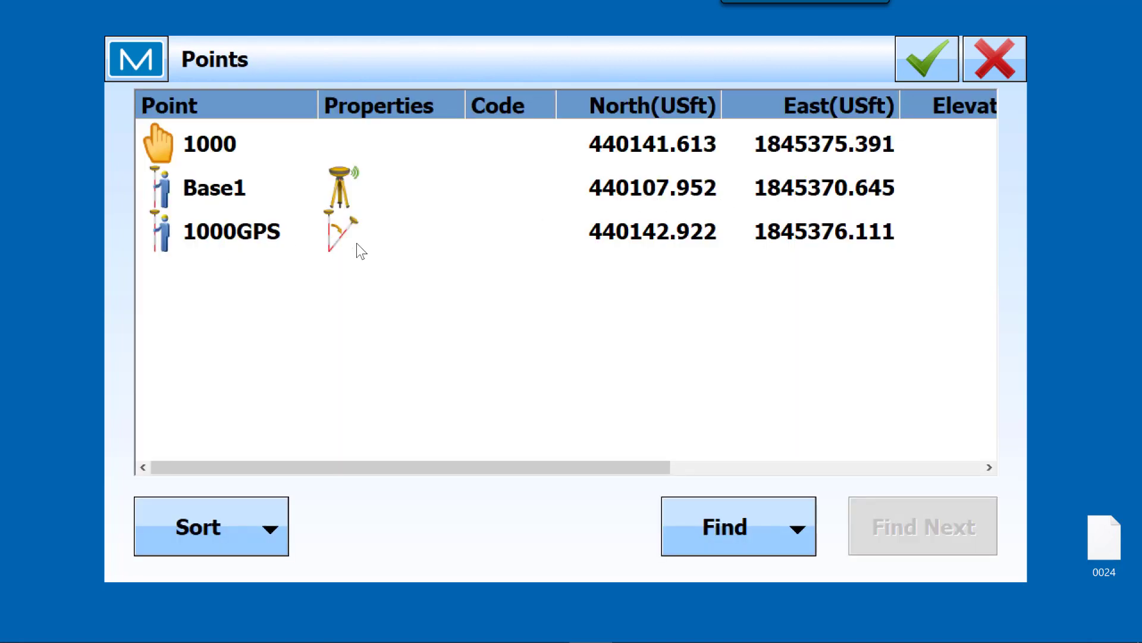
click(240, 238)
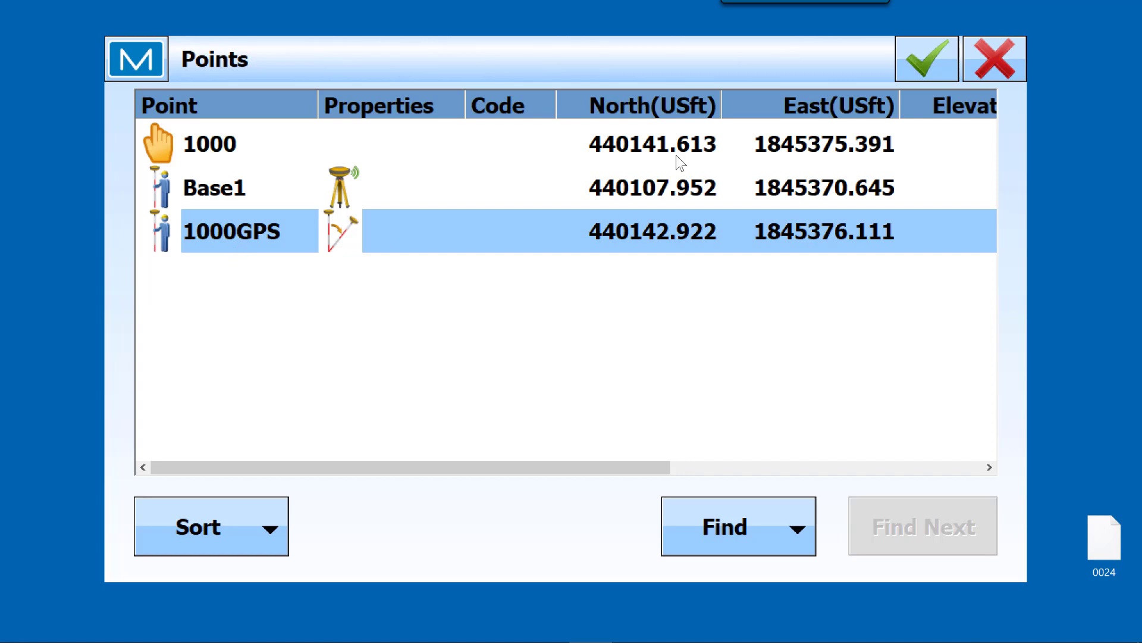
click(940, 53)
click(927, 54)
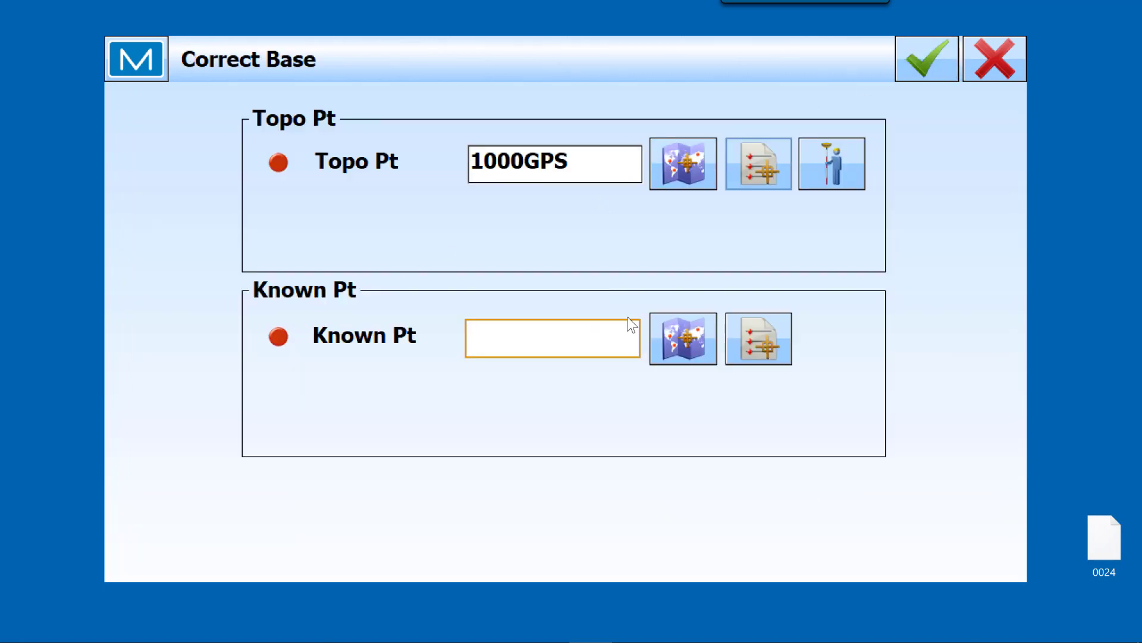
click(761, 337)
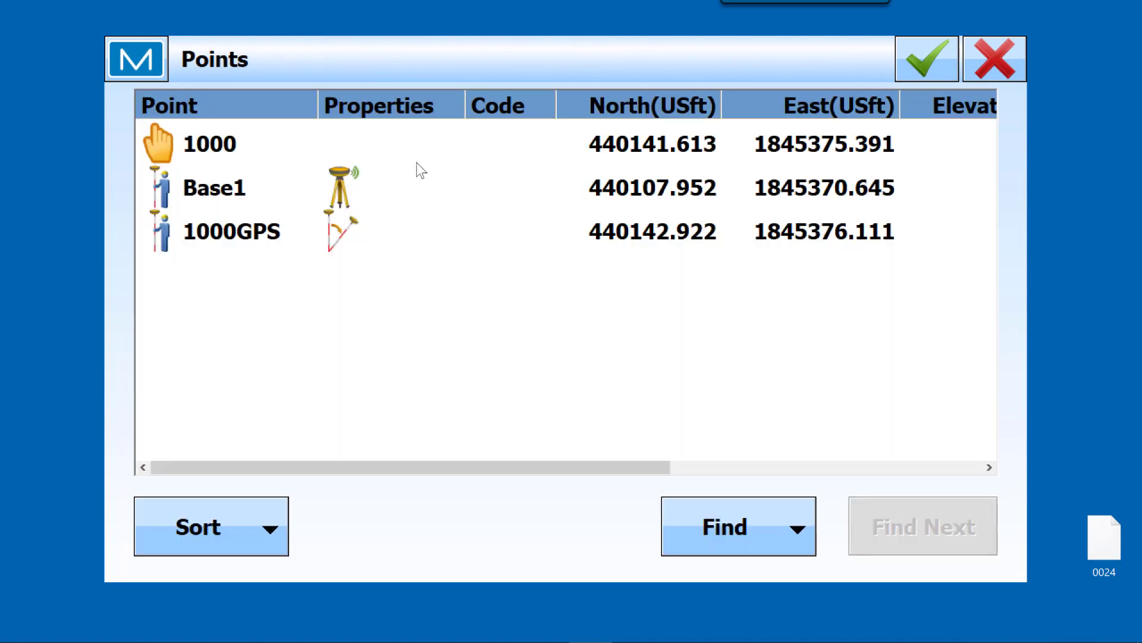
click(222, 146)
click(222, 146)
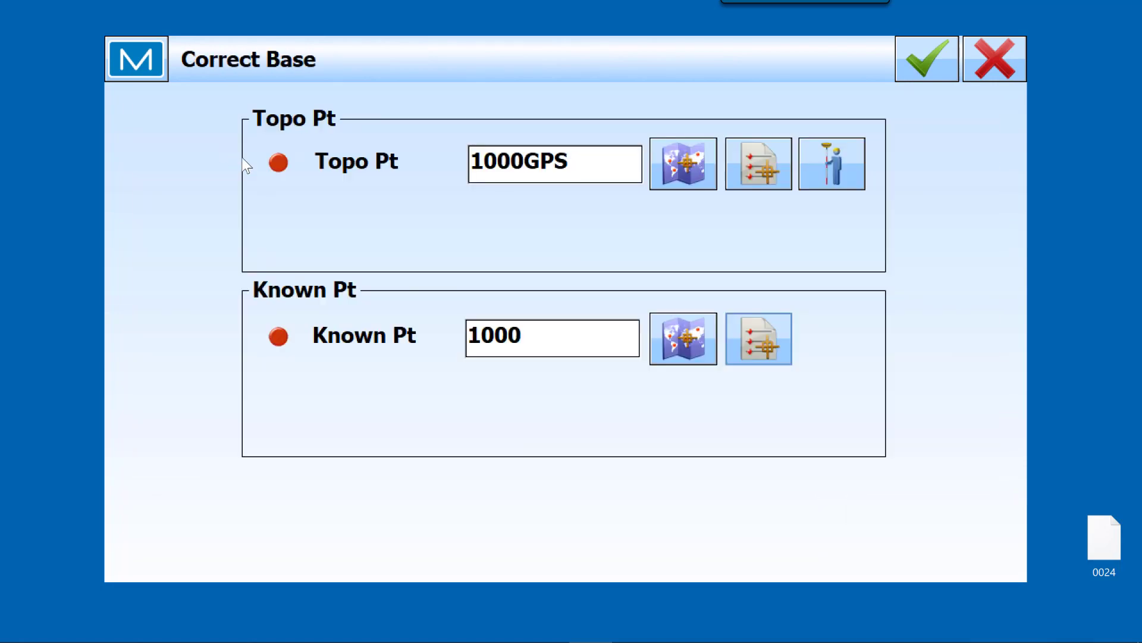
- Apply the base correction with the computed offsets and acknowledge the base station update
click(933, 57)
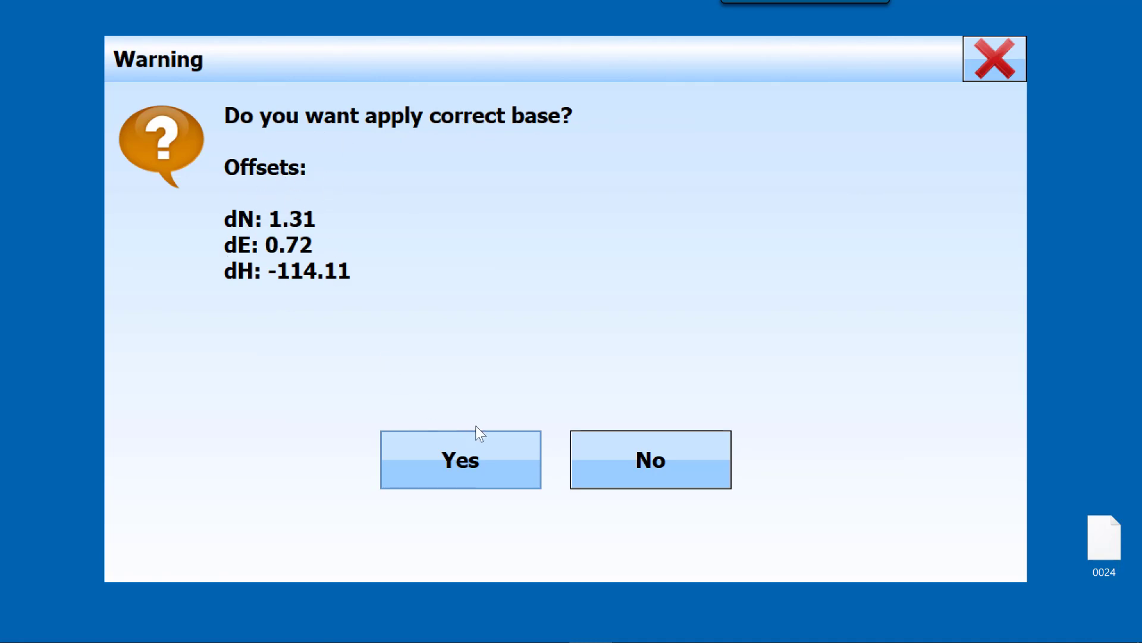
click(470, 477)
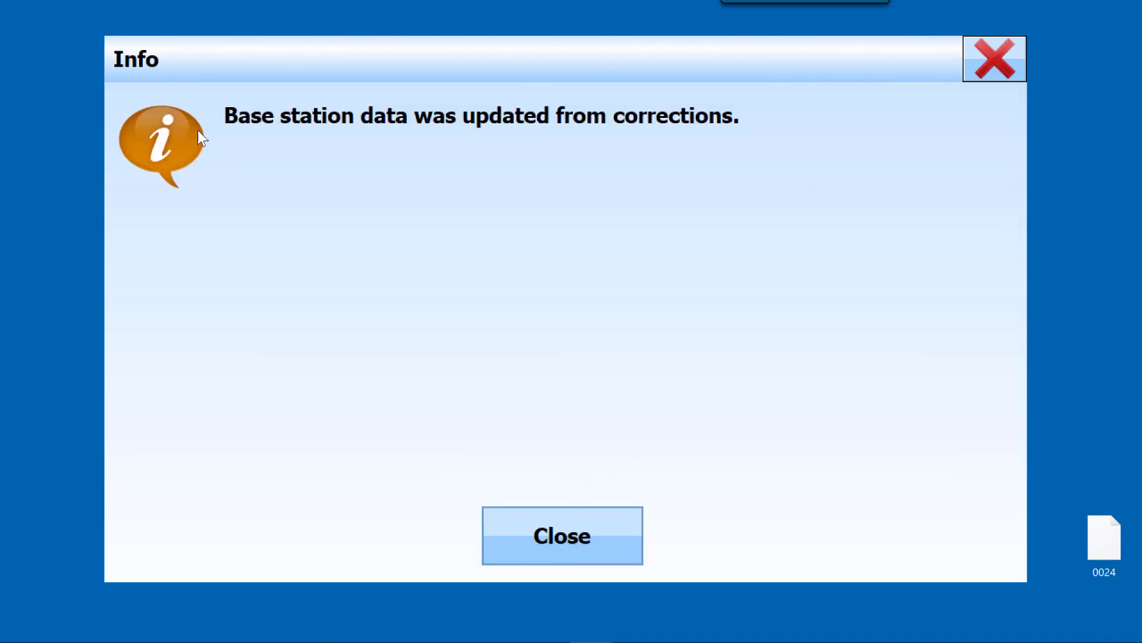
click(617, 510)
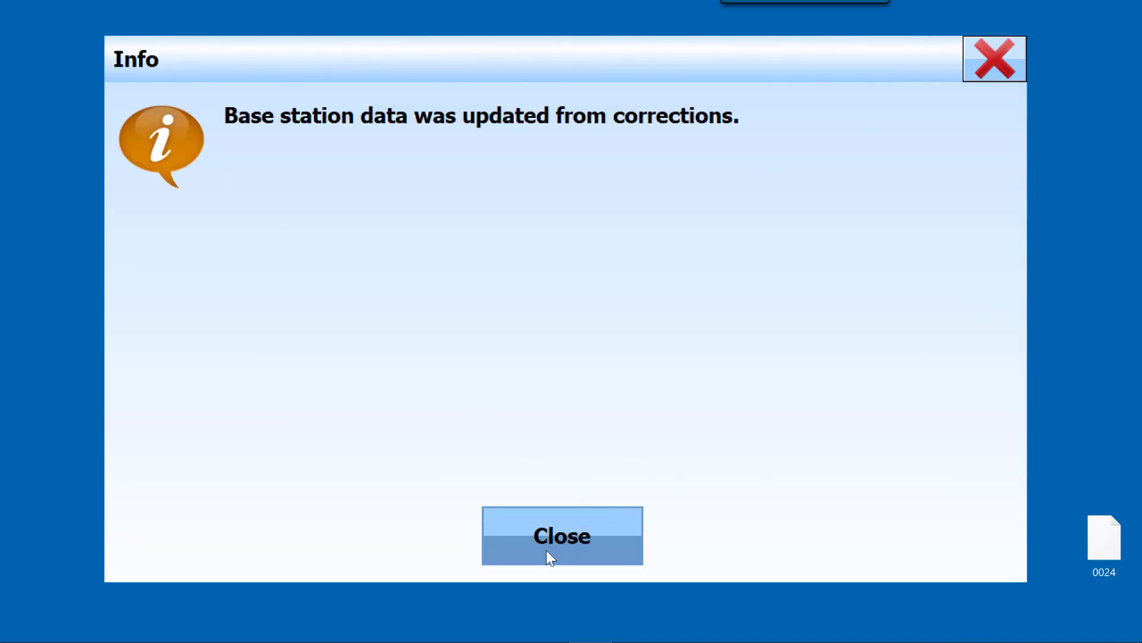
- Dismiss the notice about the base station data update
click(551, 534)
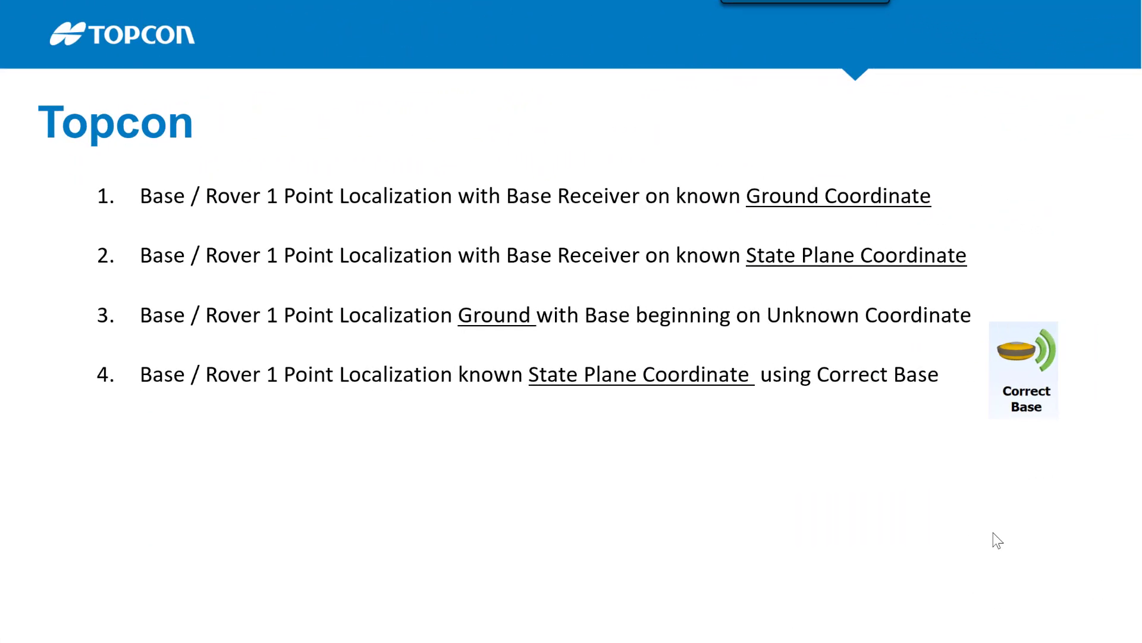
click(1027, 511)
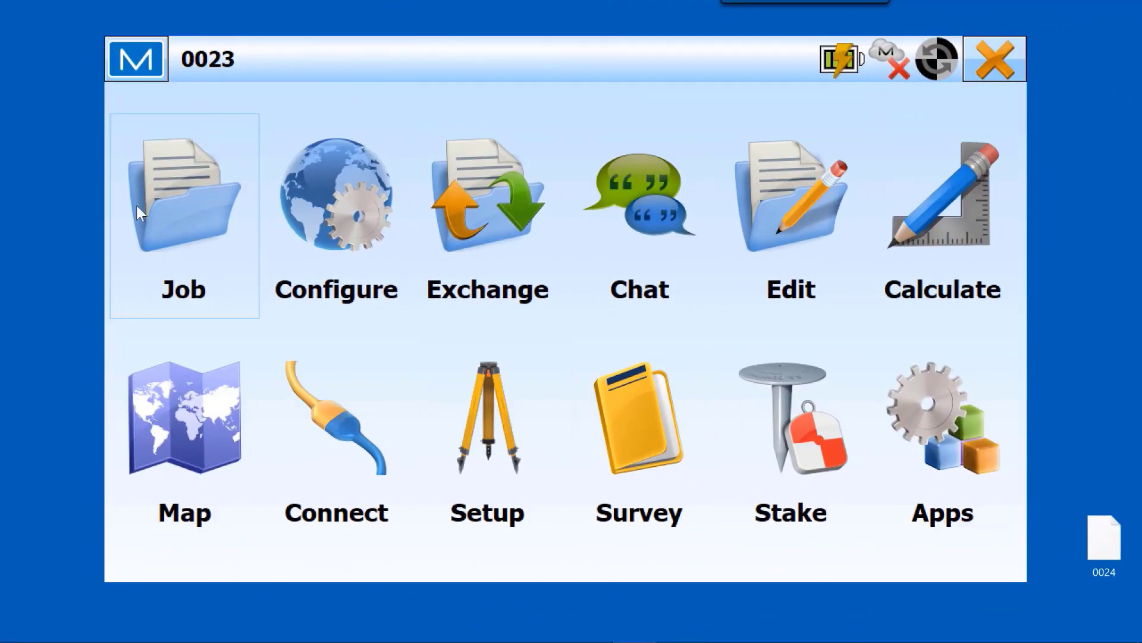
- Start a new job named 0024 and choose the TopNet RTK GNSS configuration from the library
click(169, 194)
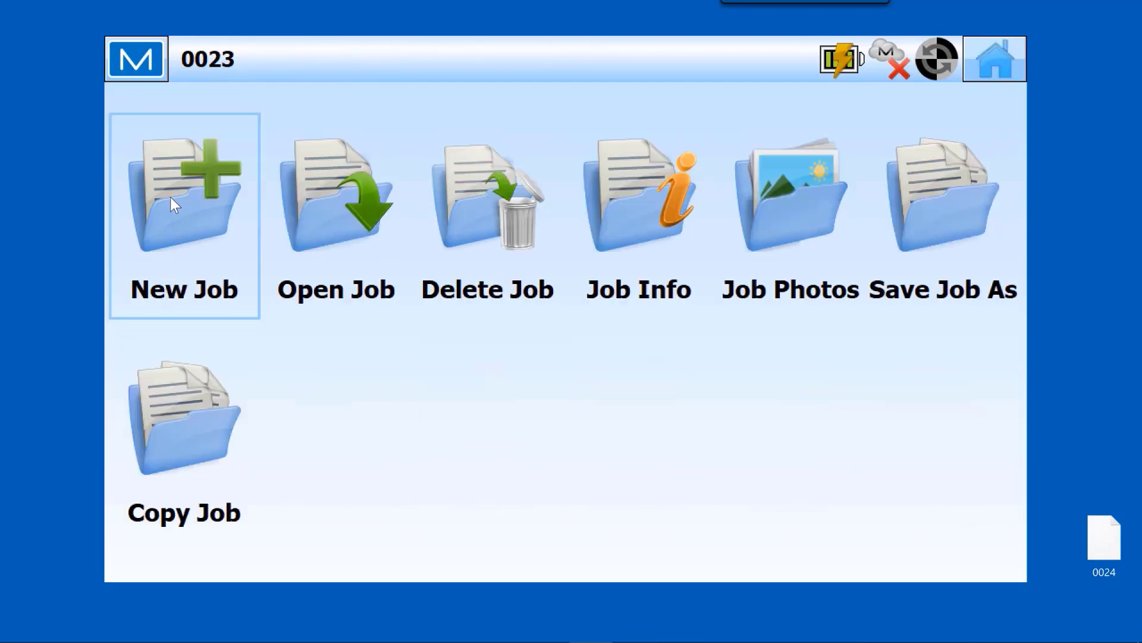
click(230, 241)
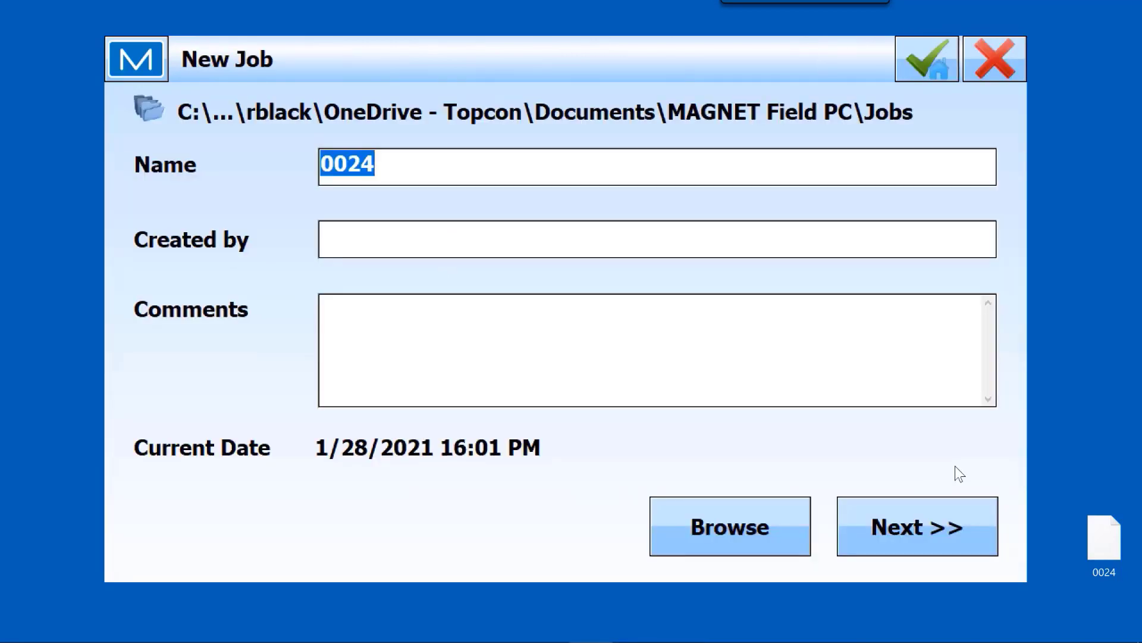
click(902, 523)
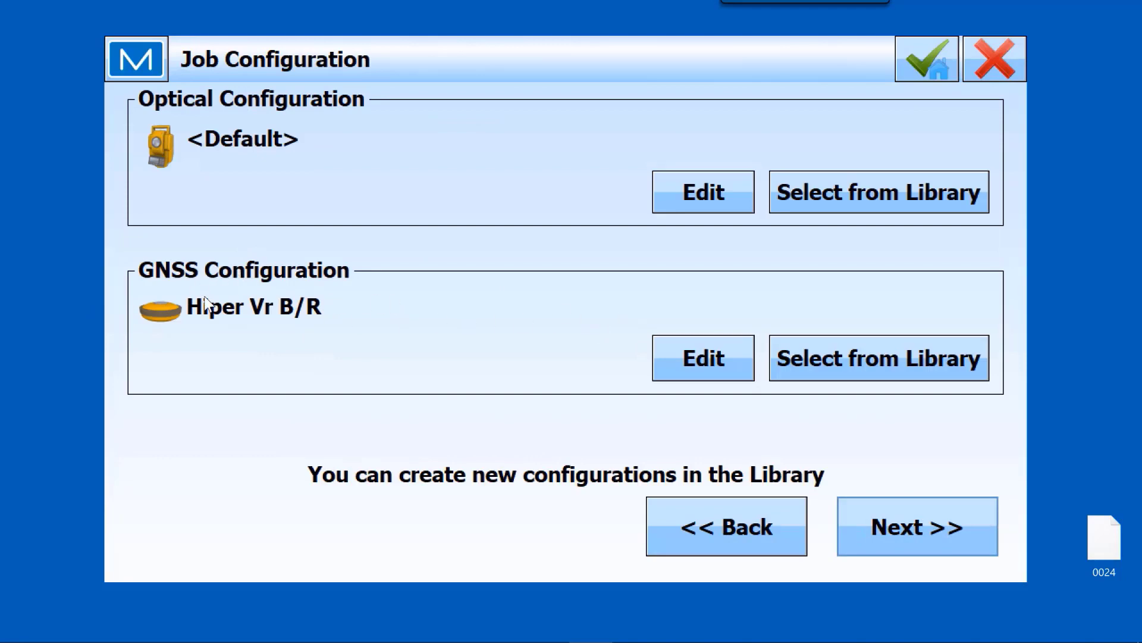
click(857, 369)
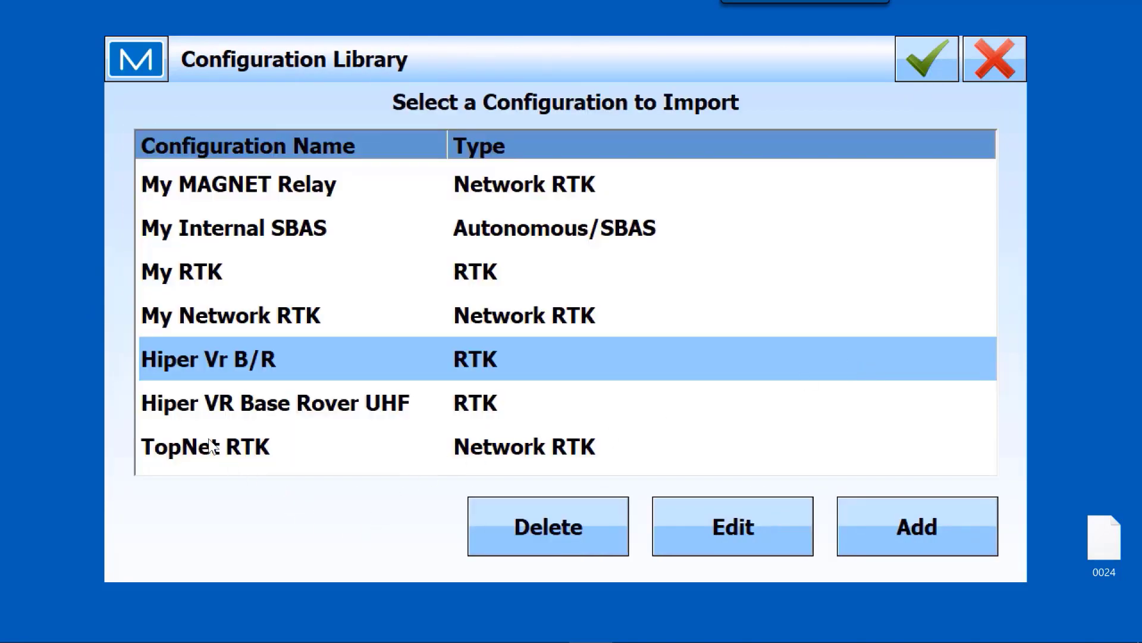
double_click(210, 440)
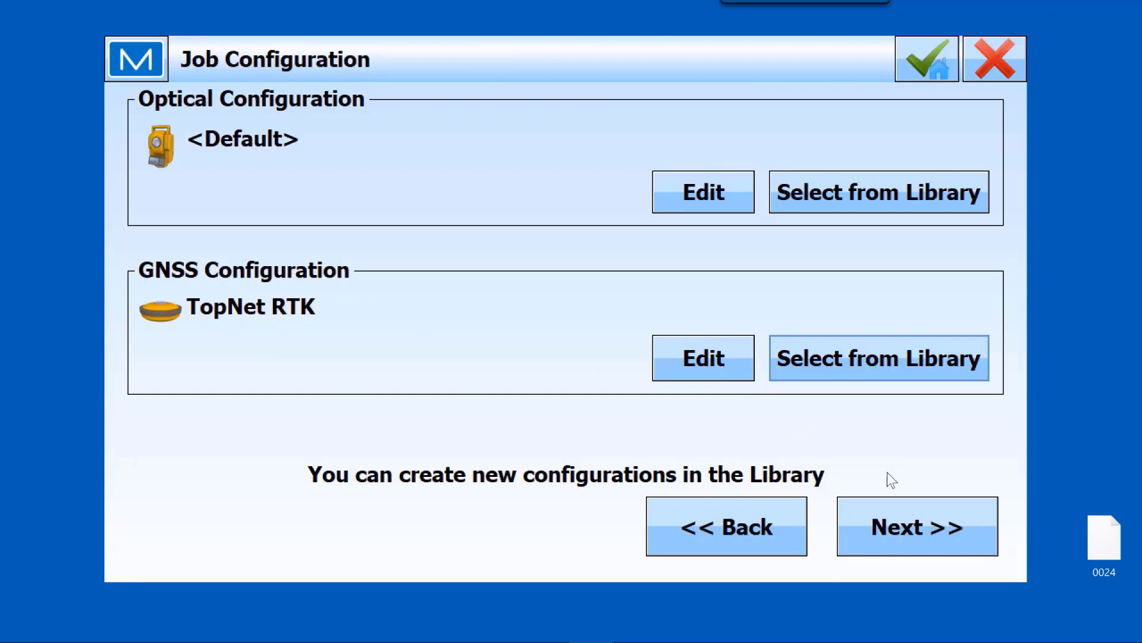
- Set the job's projection to none, keep US Feet units and Ground coordinates, and finish creating the job
click(905, 530)
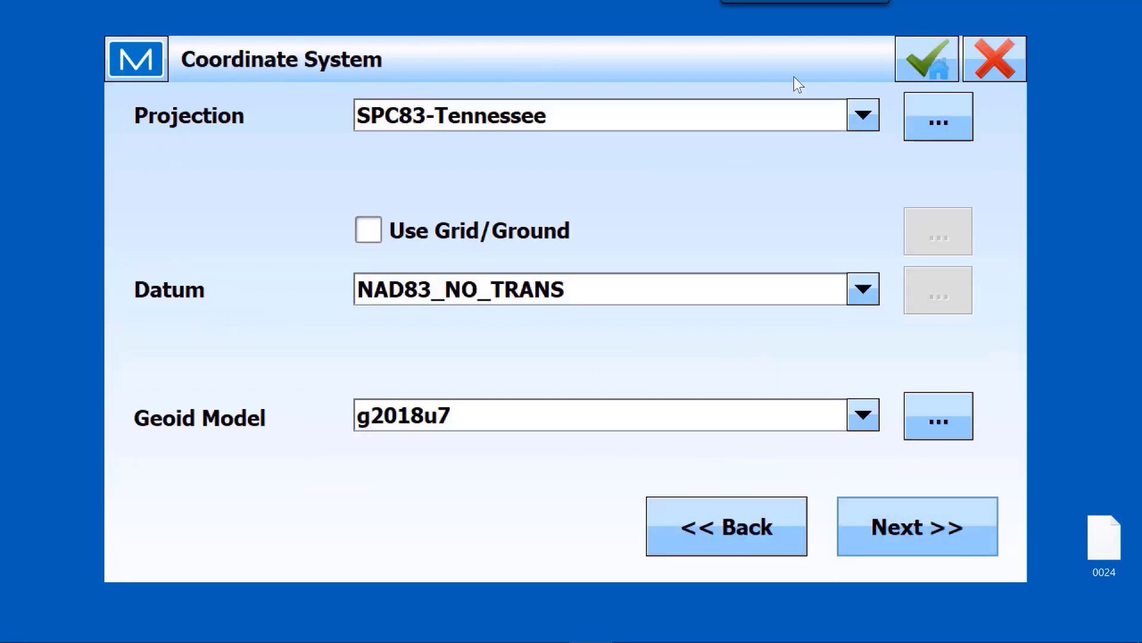
click(863, 123)
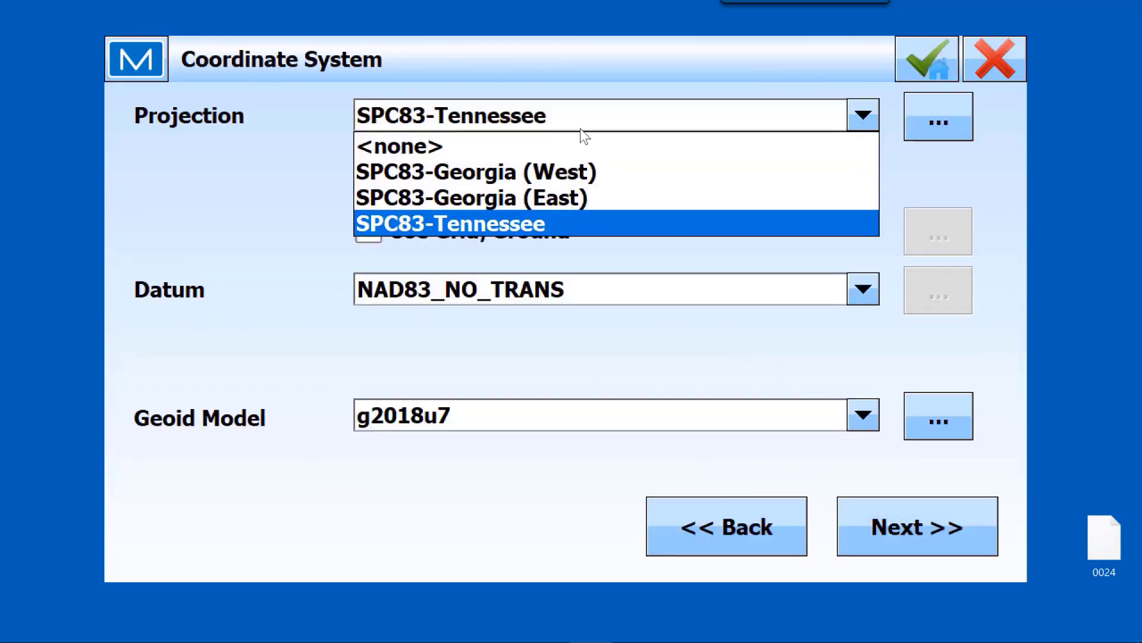
click(413, 142)
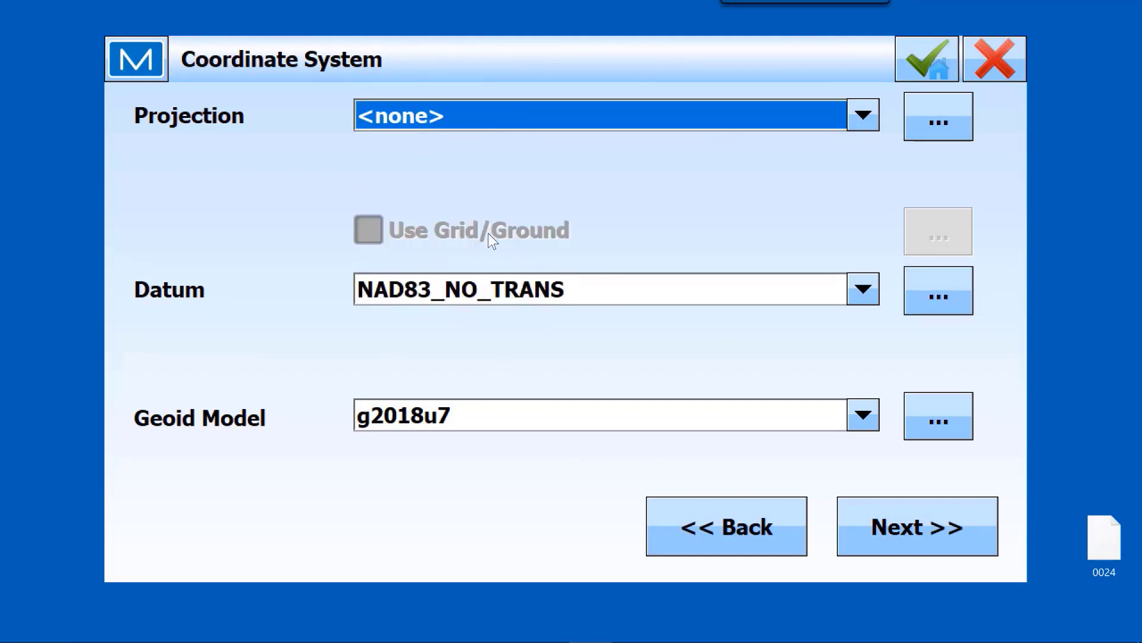
click(894, 516)
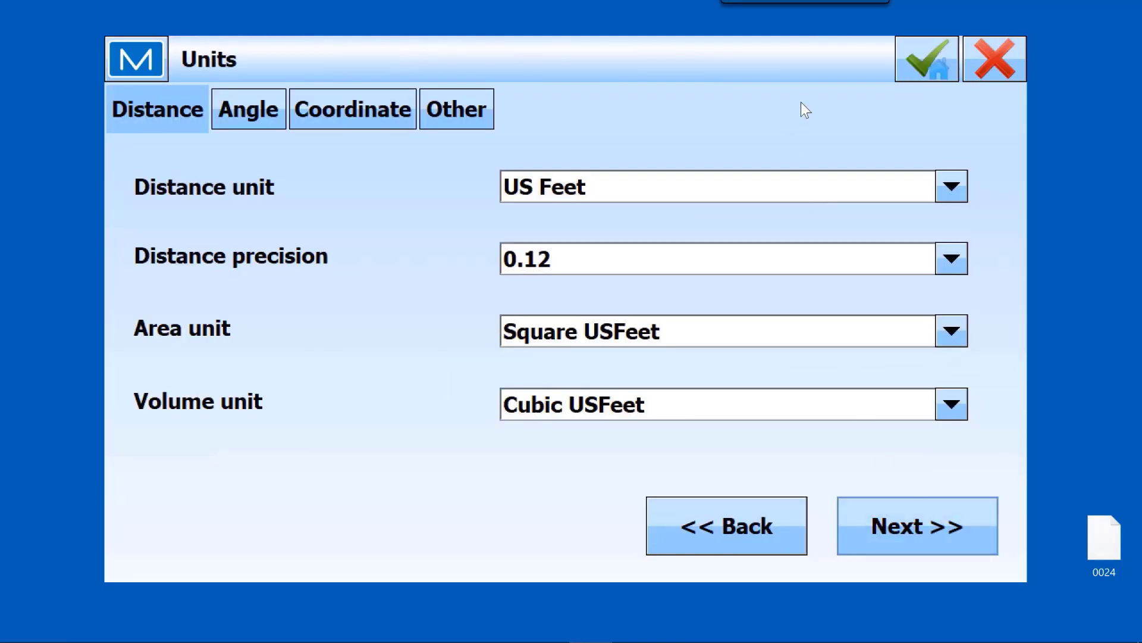
click(900, 518)
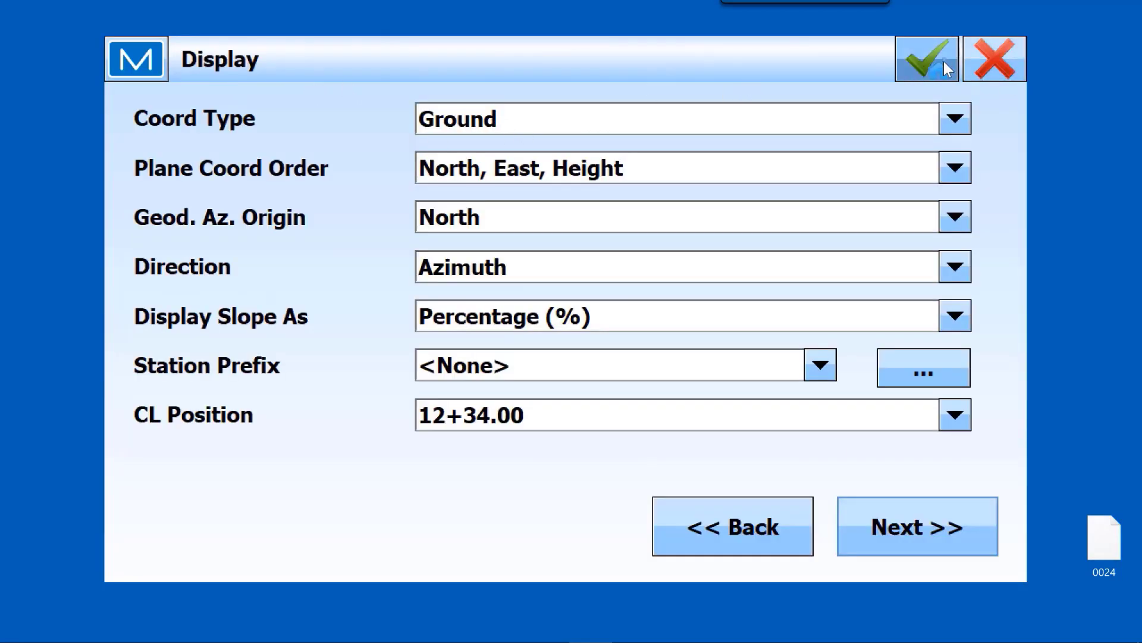
click(916, 65)
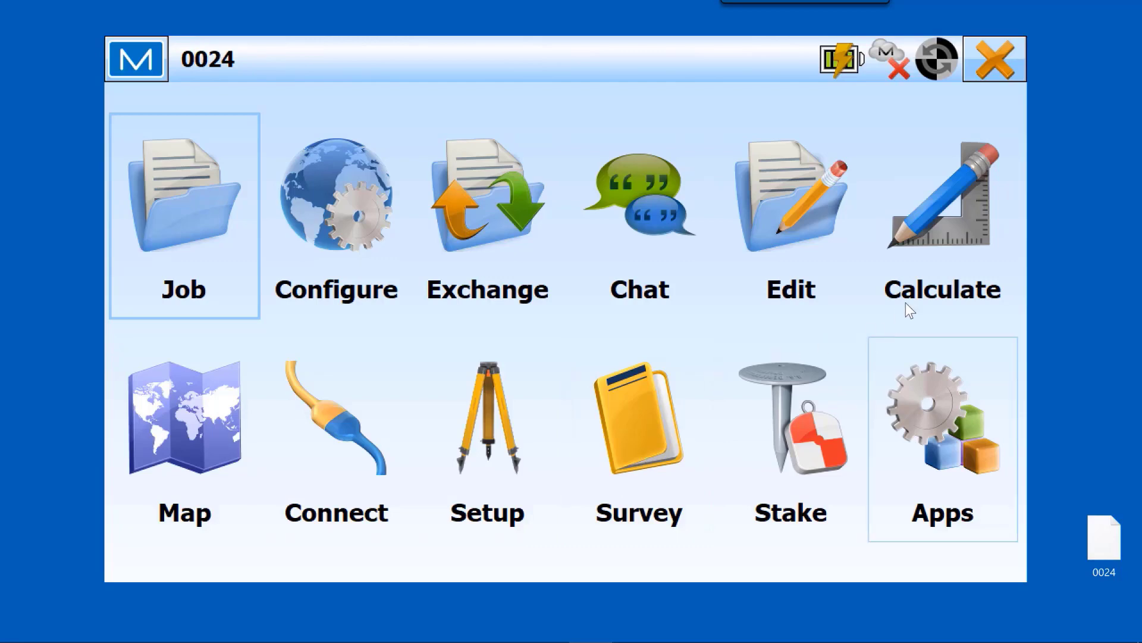
click(940, 219)
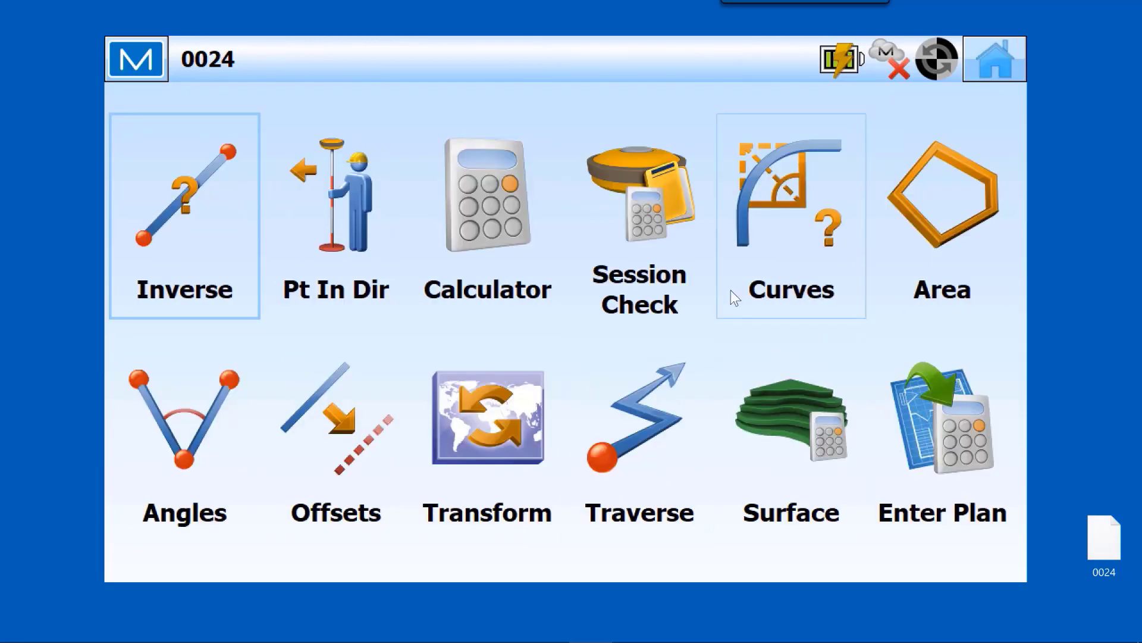
click(919, 423)
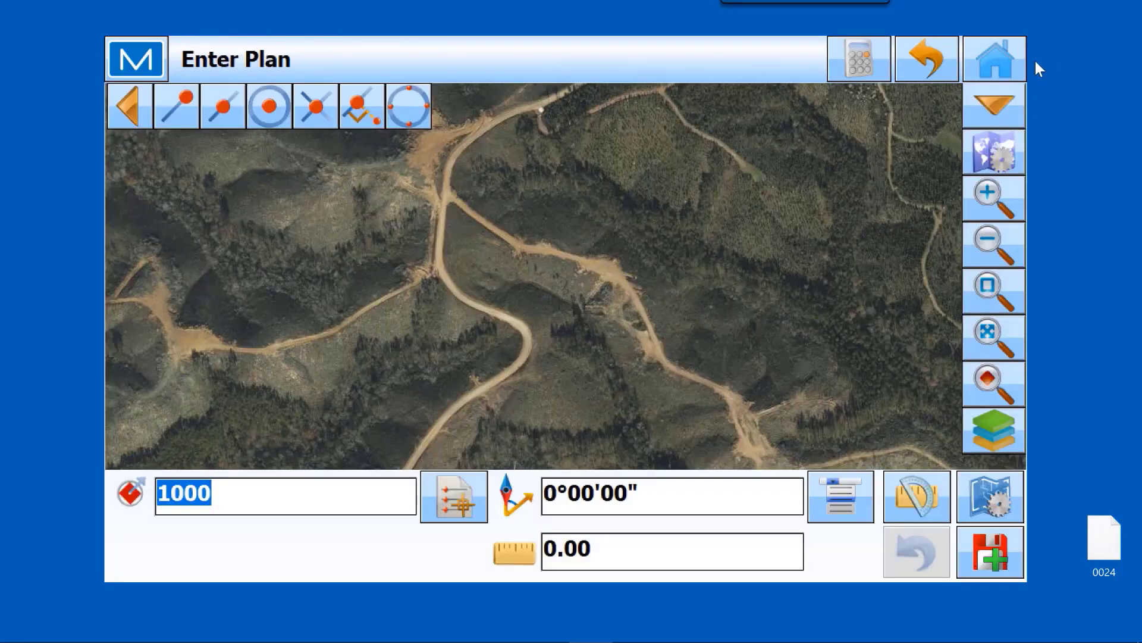
click(1005, 61)
- Review the coordinates of known point 1000 in the job's point list
click(769, 205)
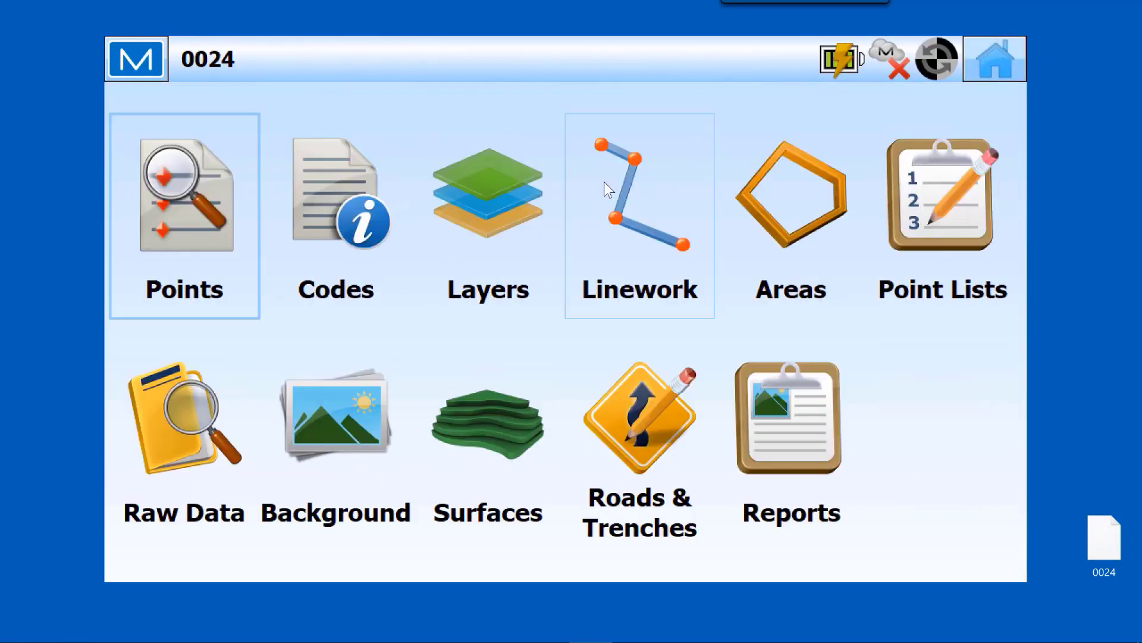
click(208, 228)
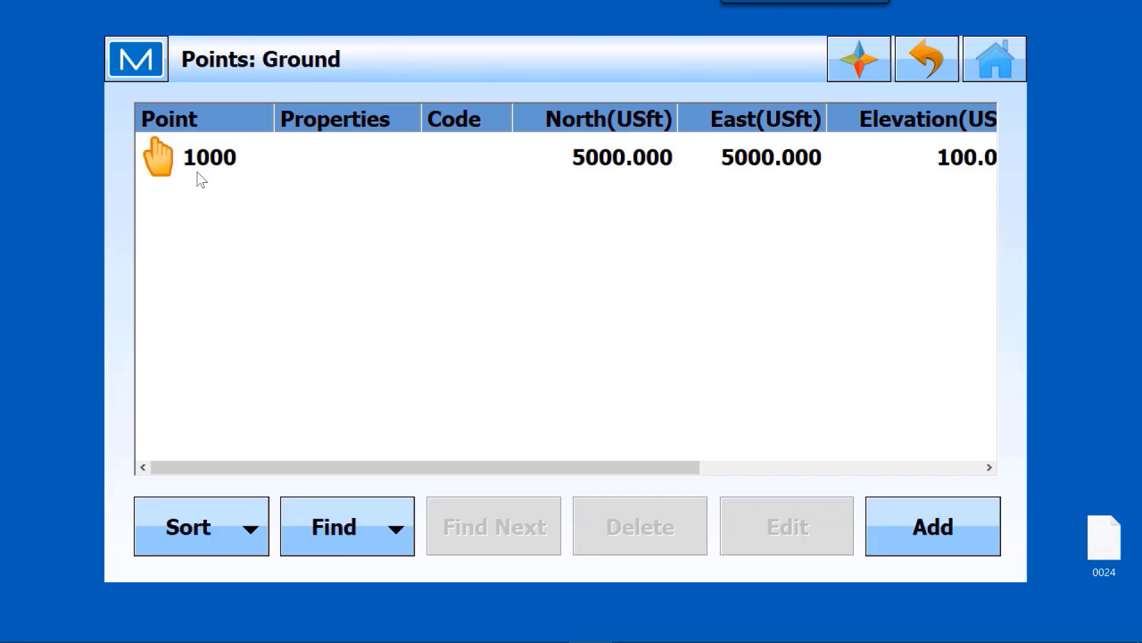
click(1004, 47)
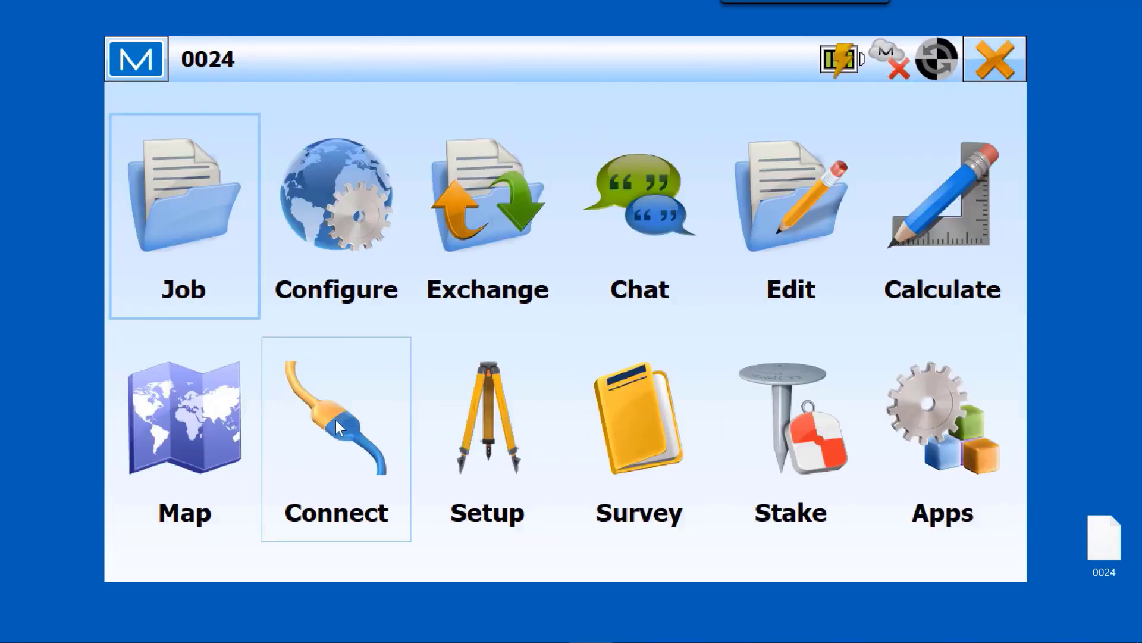
- Connect to the rover receiver with the TopNet RTK configuration and stop the NTRIP caster position warning from showing again
click(335, 419)
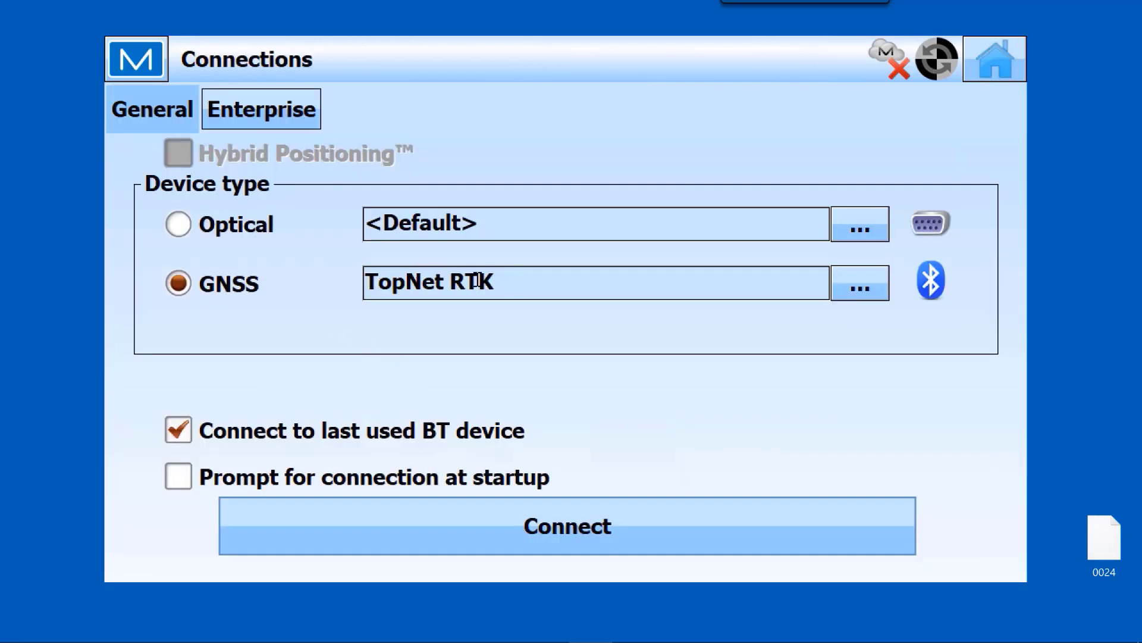
click(566, 521)
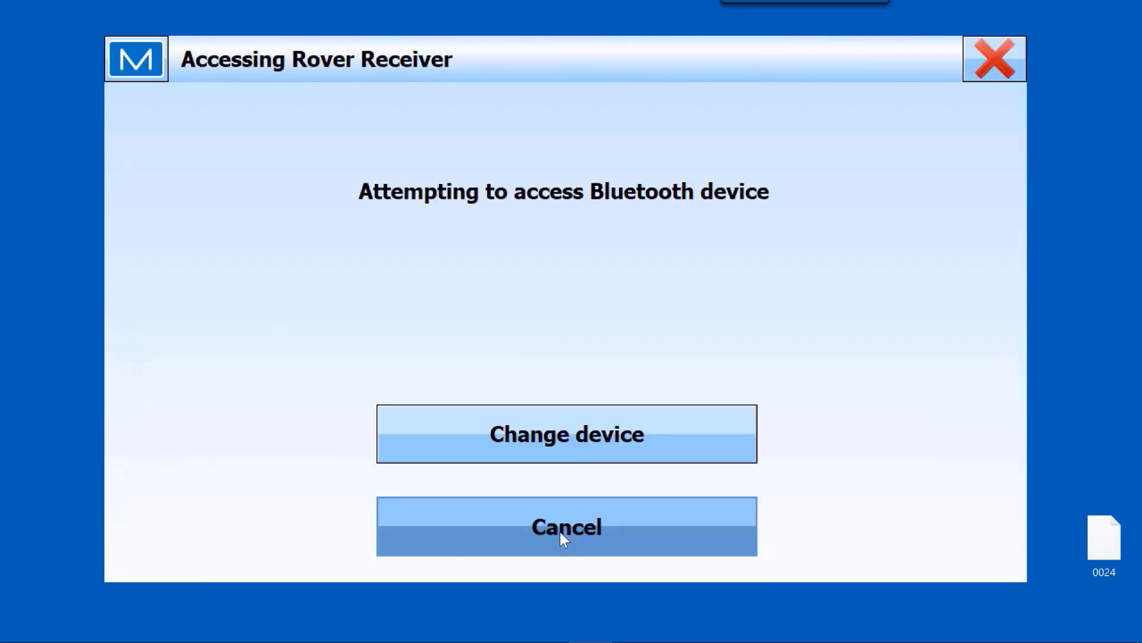
click(534, 413)
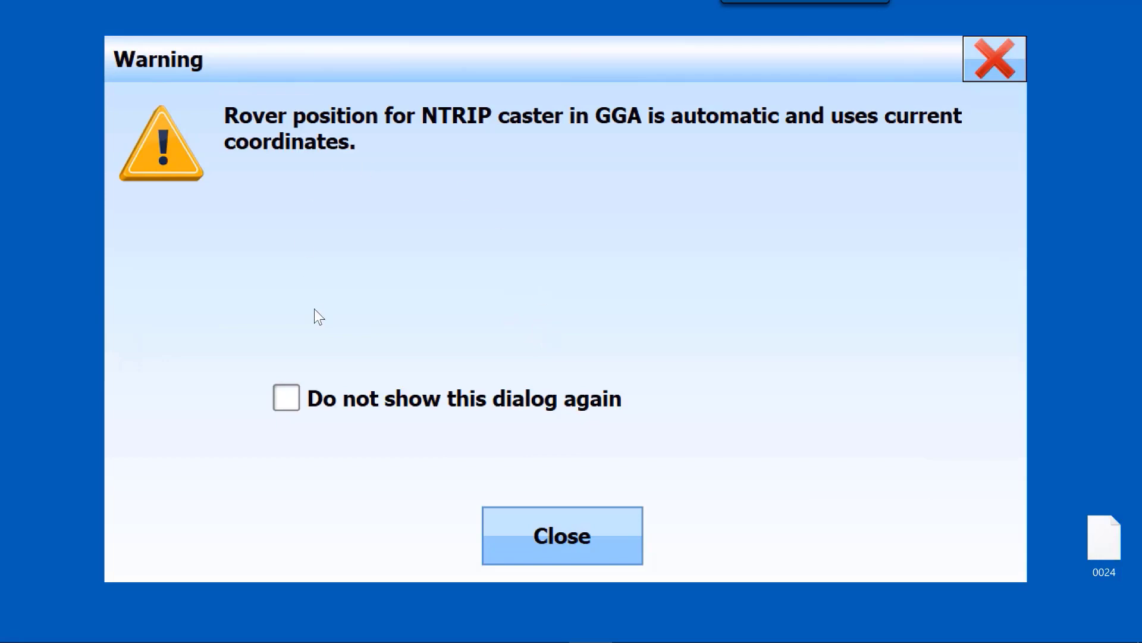
click(286, 398)
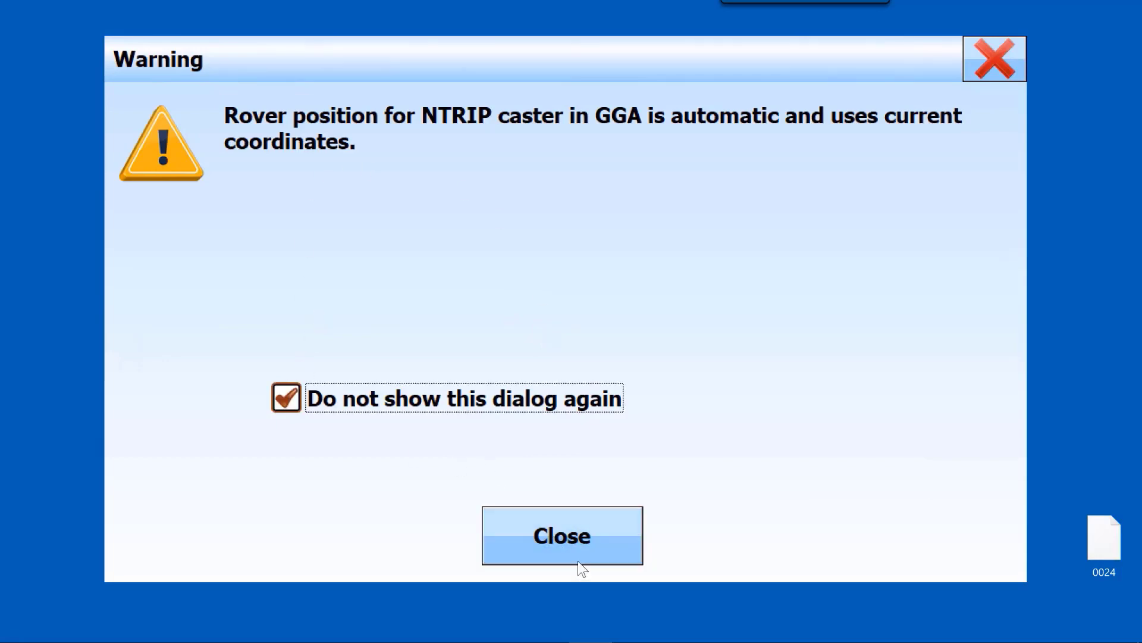
click(581, 544)
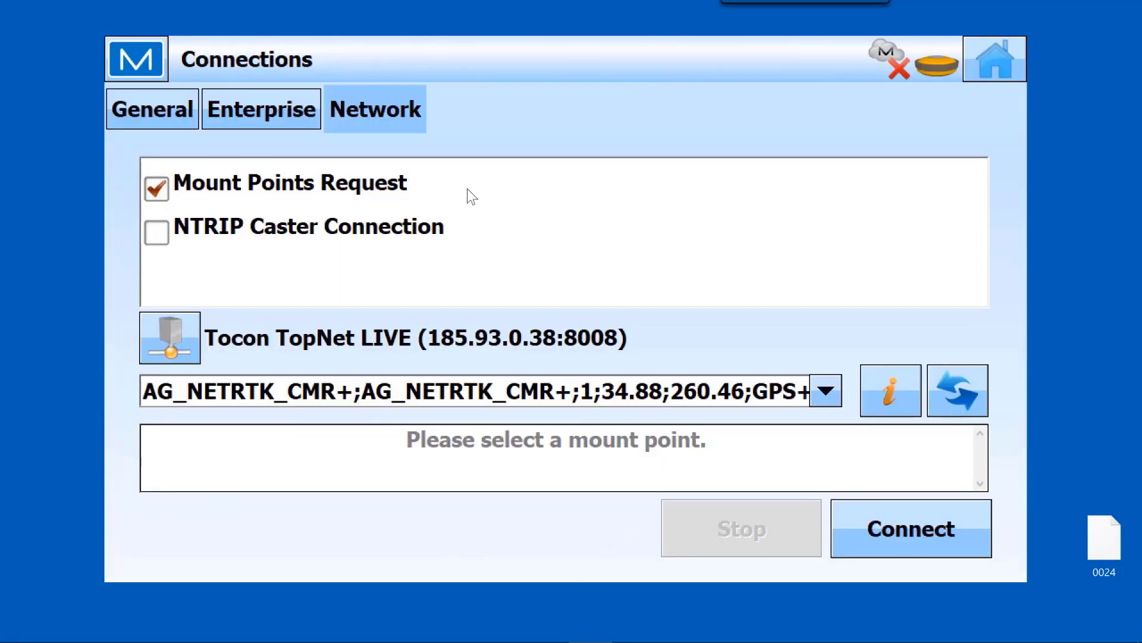
- Connect to the NETRTK_RTCM3 mount point of the TopNet Live caster and acknowledge the base station update
click(822, 388)
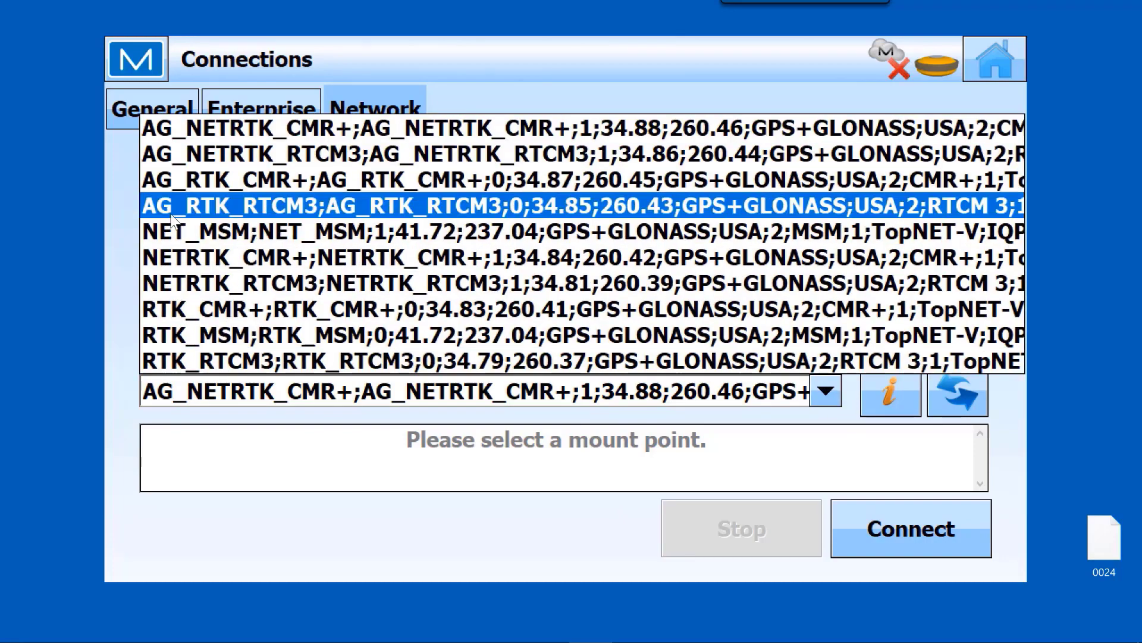
click(196, 283)
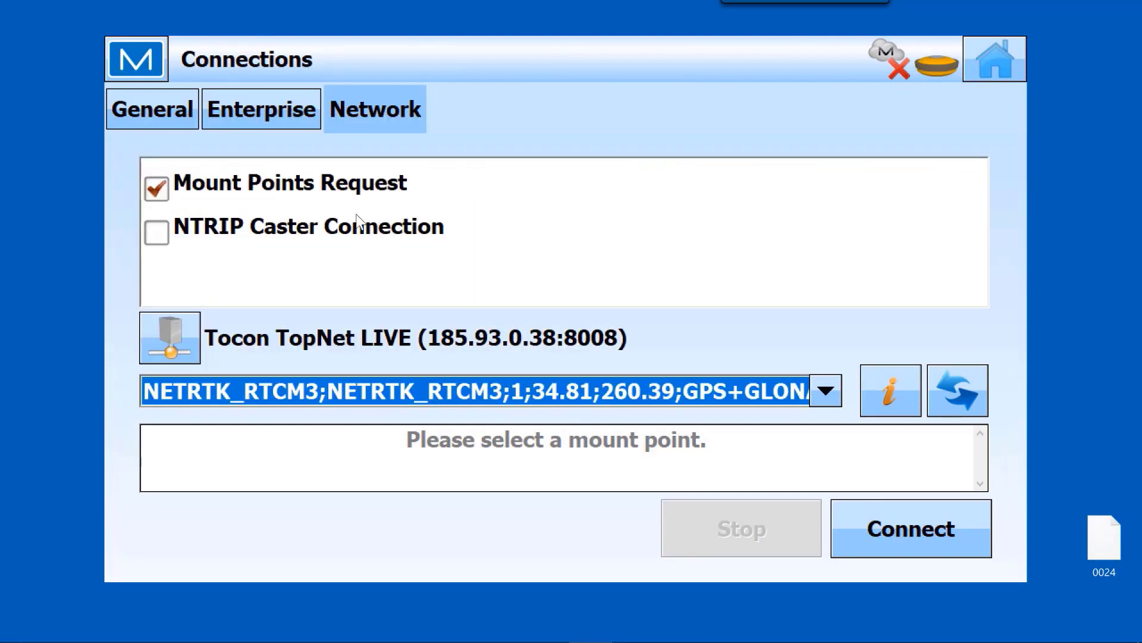
click(904, 521)
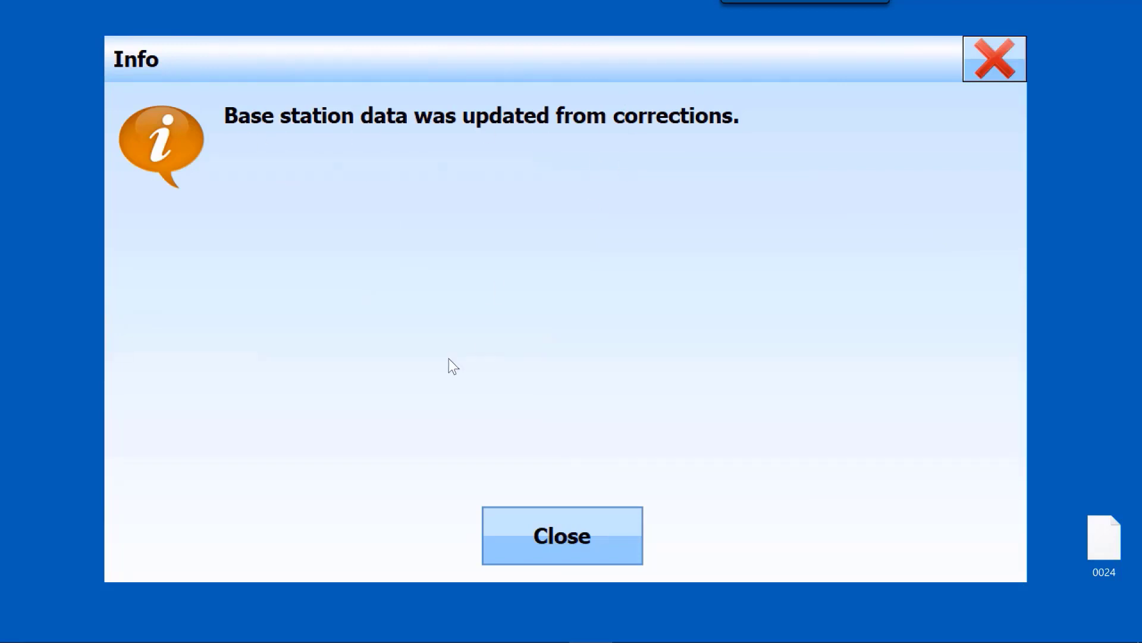
click(545, 539)
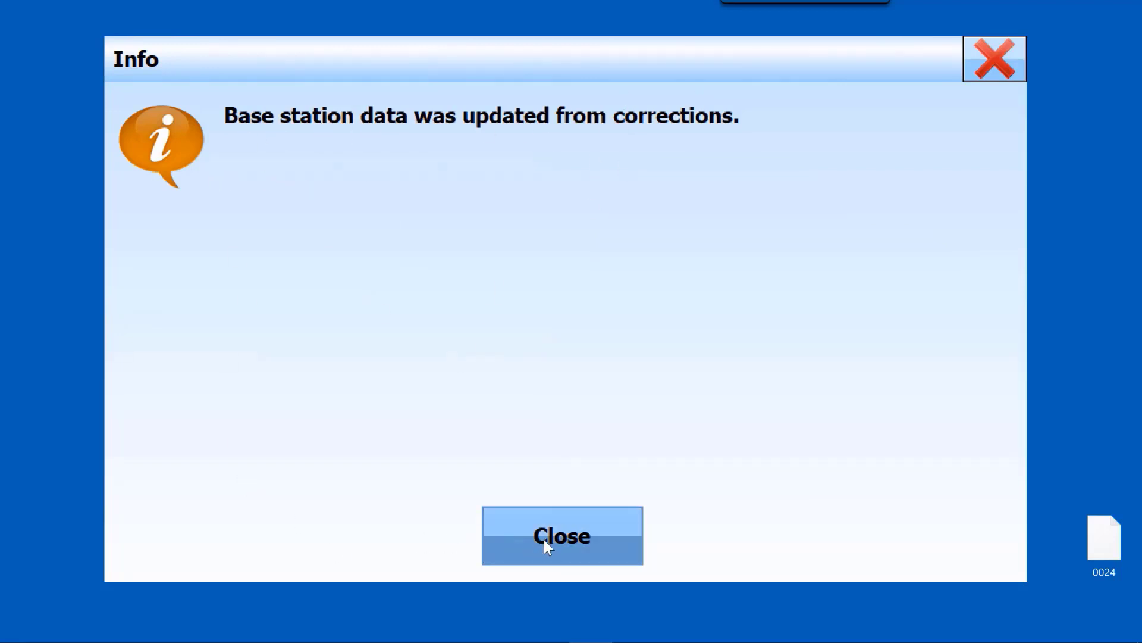
click(1003, 57)
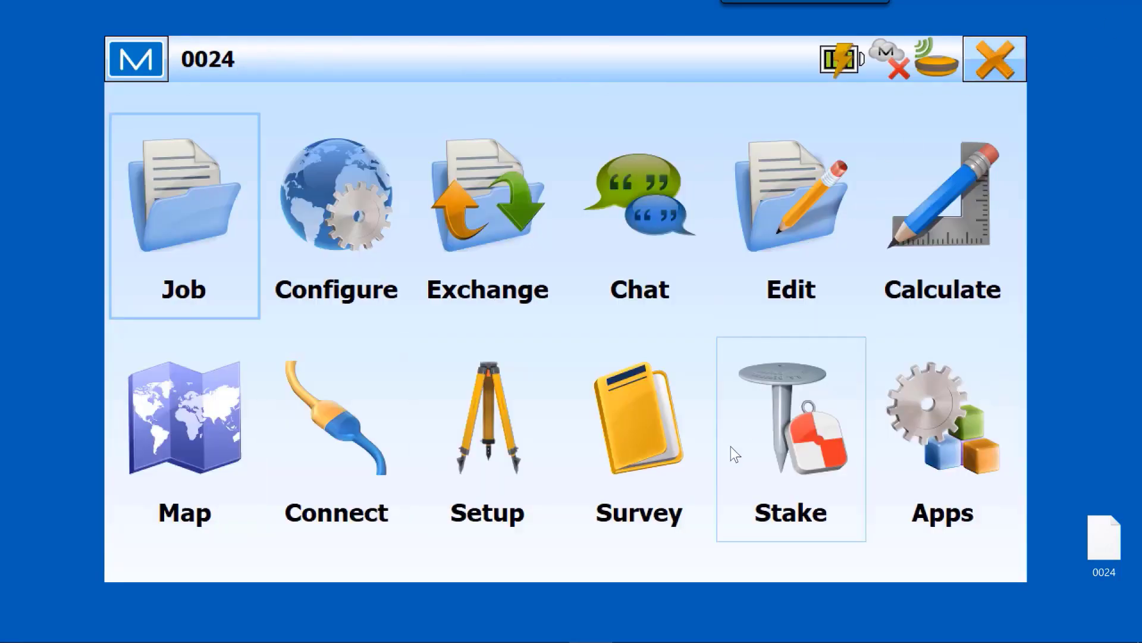
- Check the rover's solution and position on the topo survey map and in the receiver status
click(641, 420)
click(196, 205)
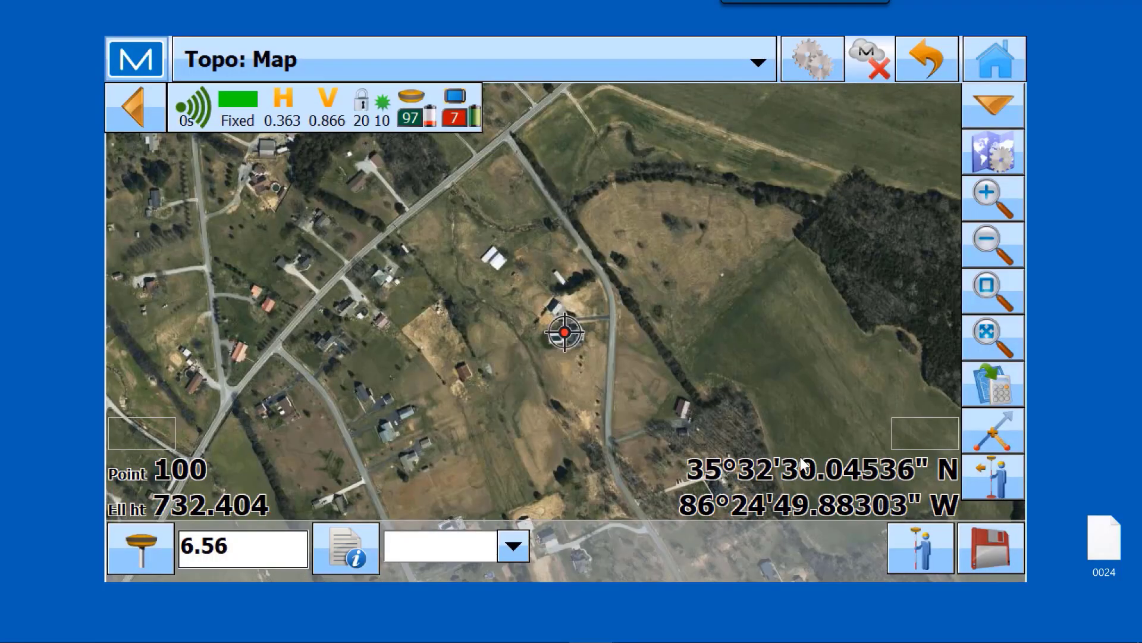
click(991, 59)
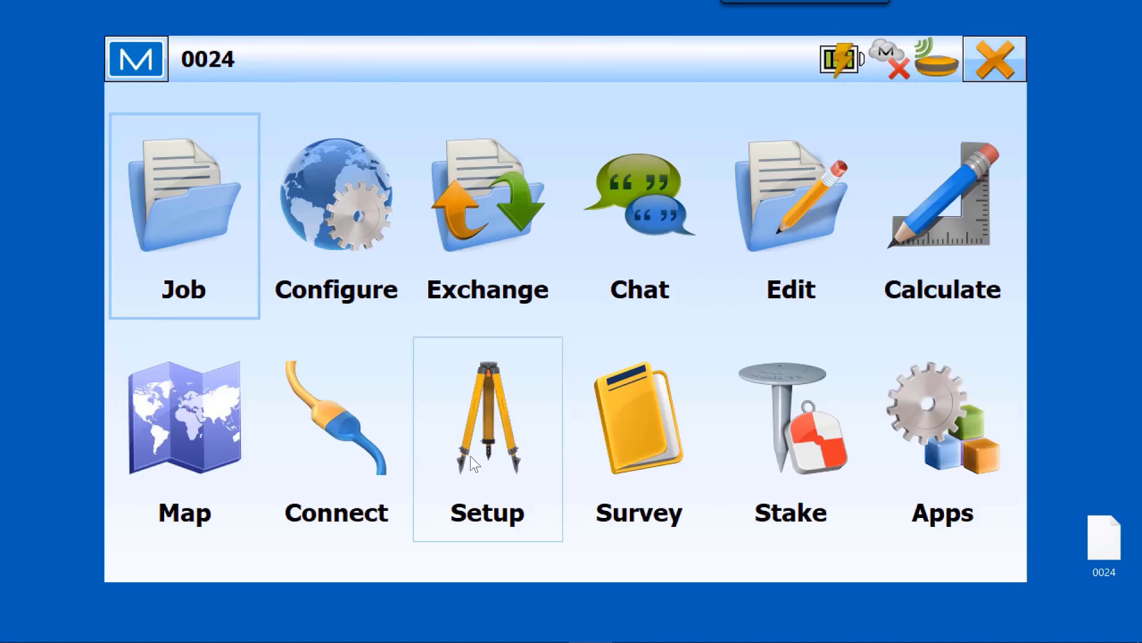
click(491, 423)
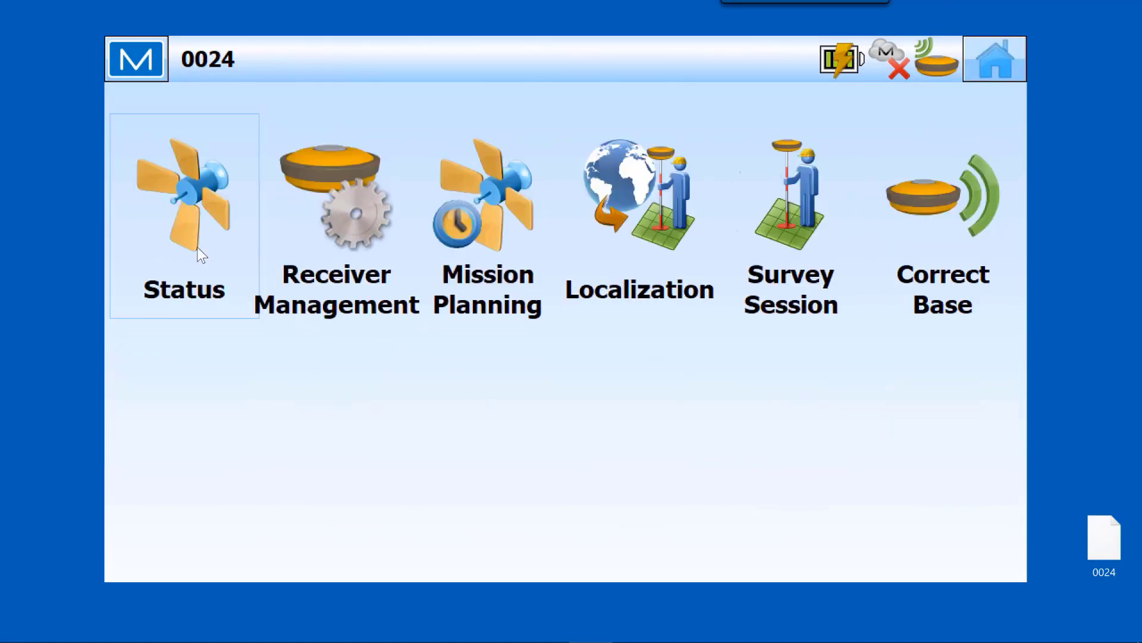
click(208, 234)
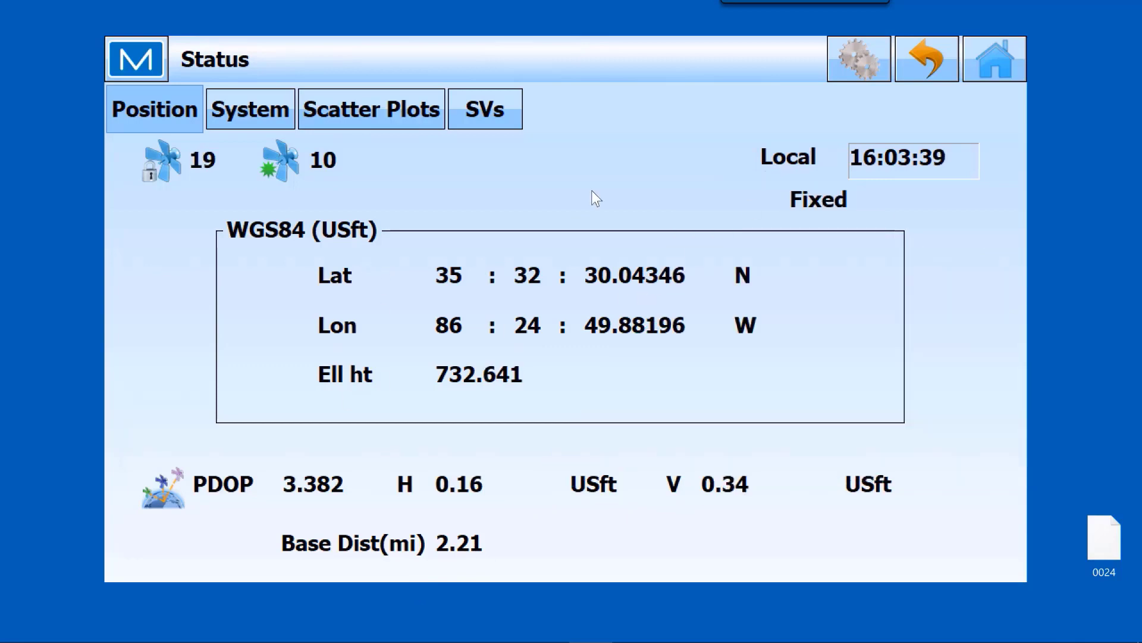
click(999, 59)
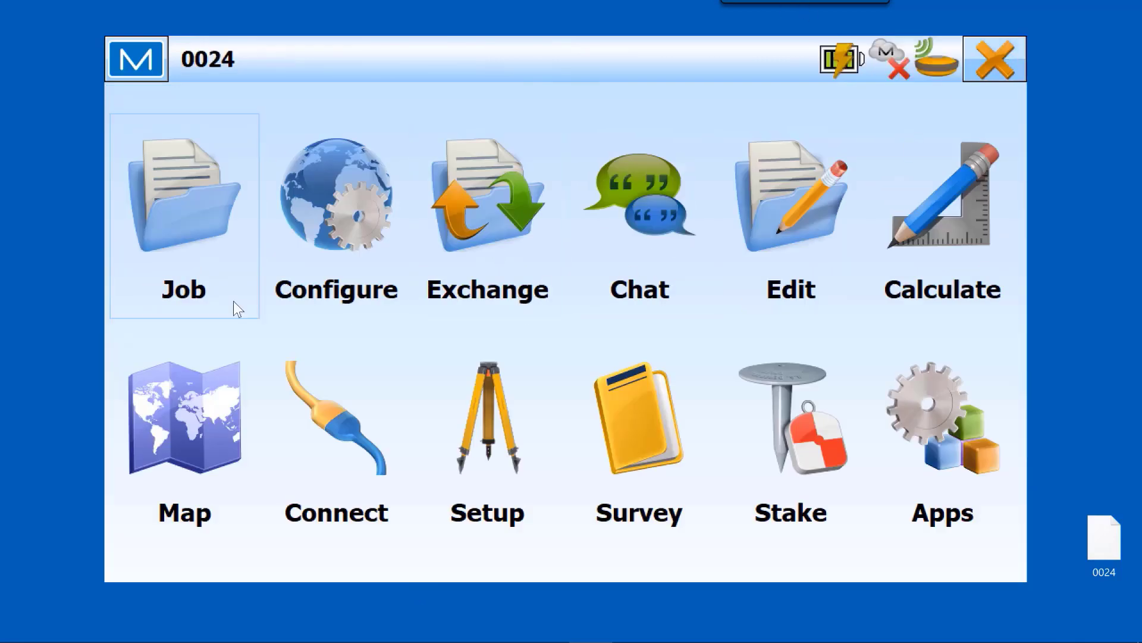
- Start a new localization point in job 0024 and choose point 1000 from the point list as the known point
click(502, 438)
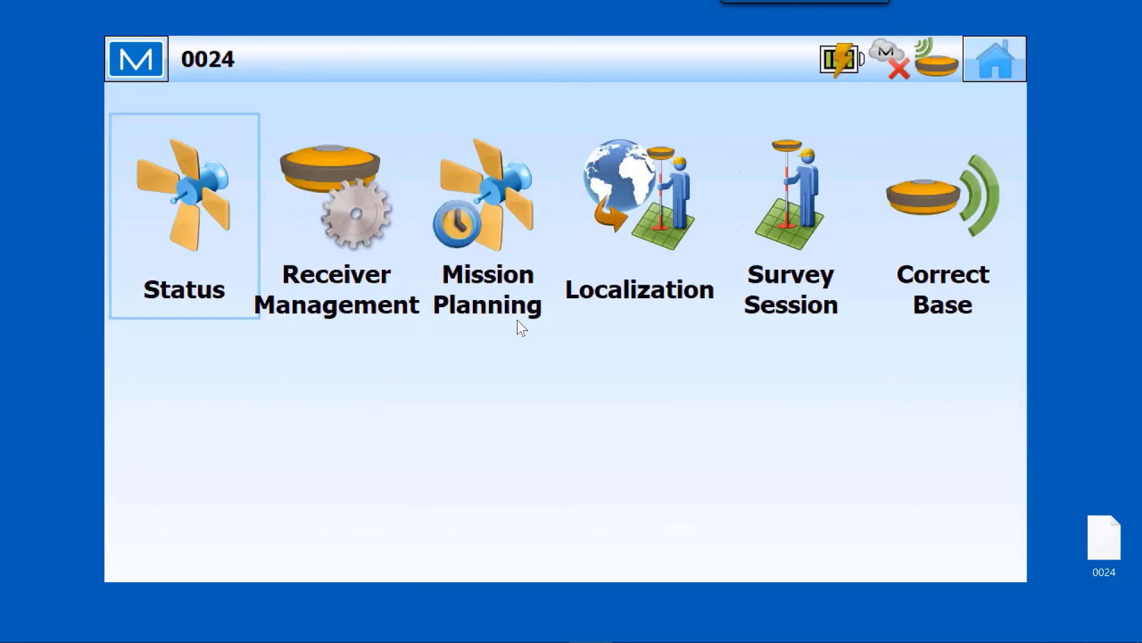
click(642, 207)
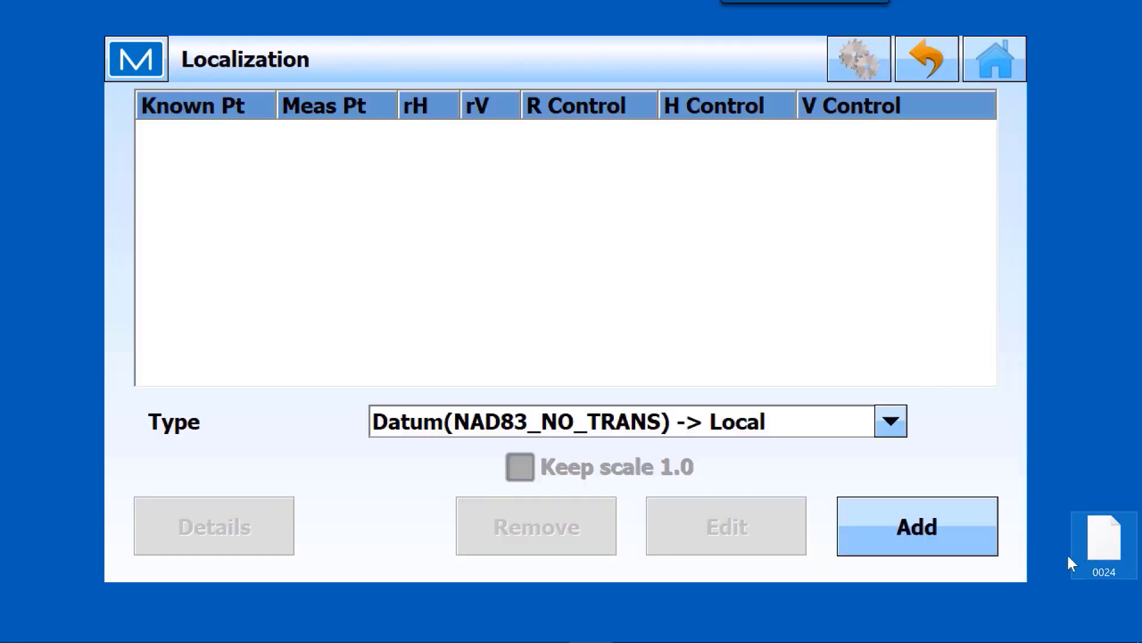
click(924, 522)
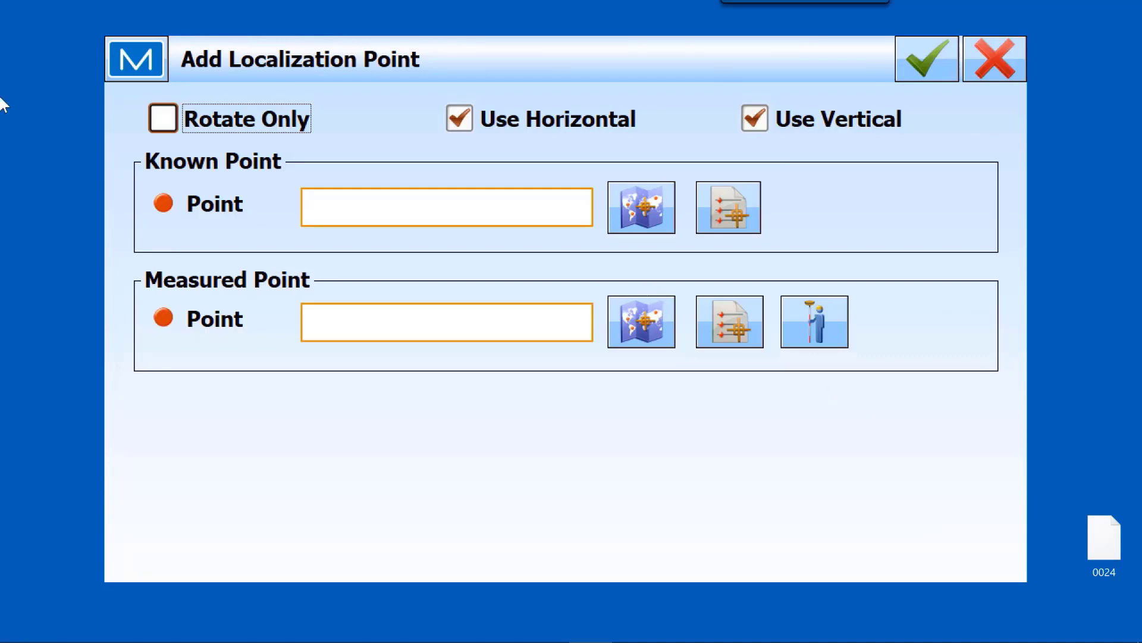
click(729, 217)
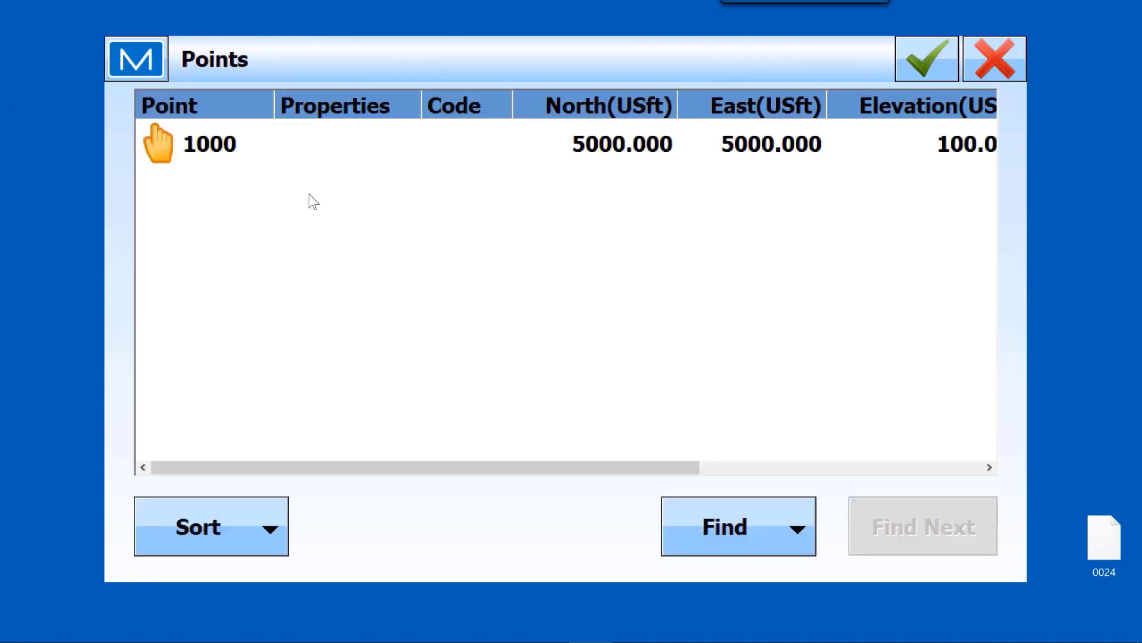
double_click(219, 139)
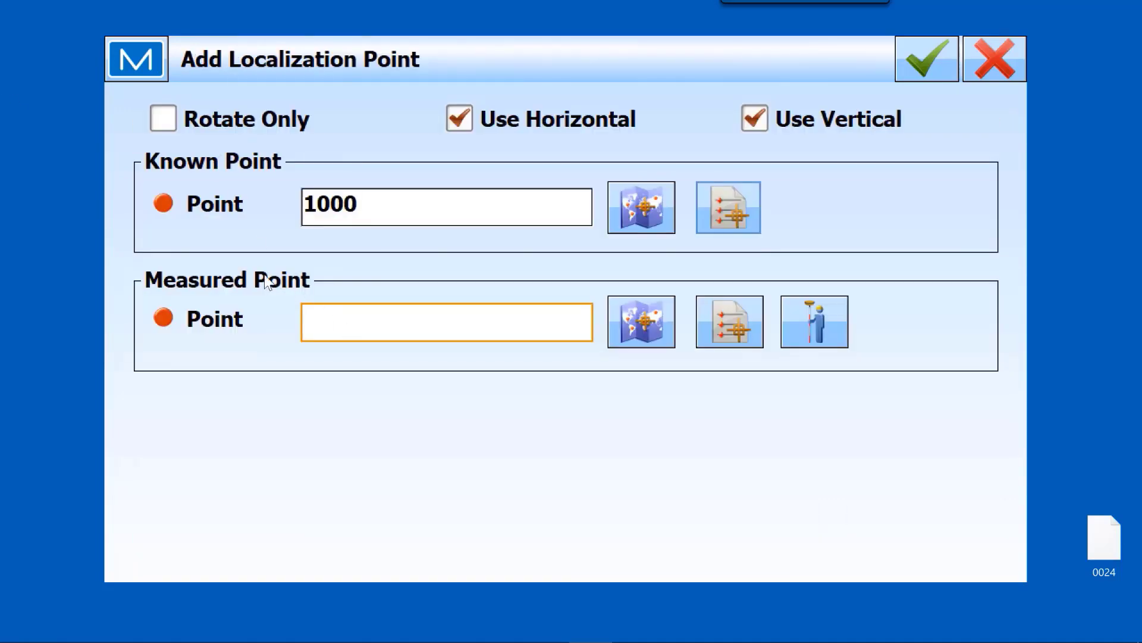
- Enter 1000 as the name of the measured point for the localization pair
click(330, 308)
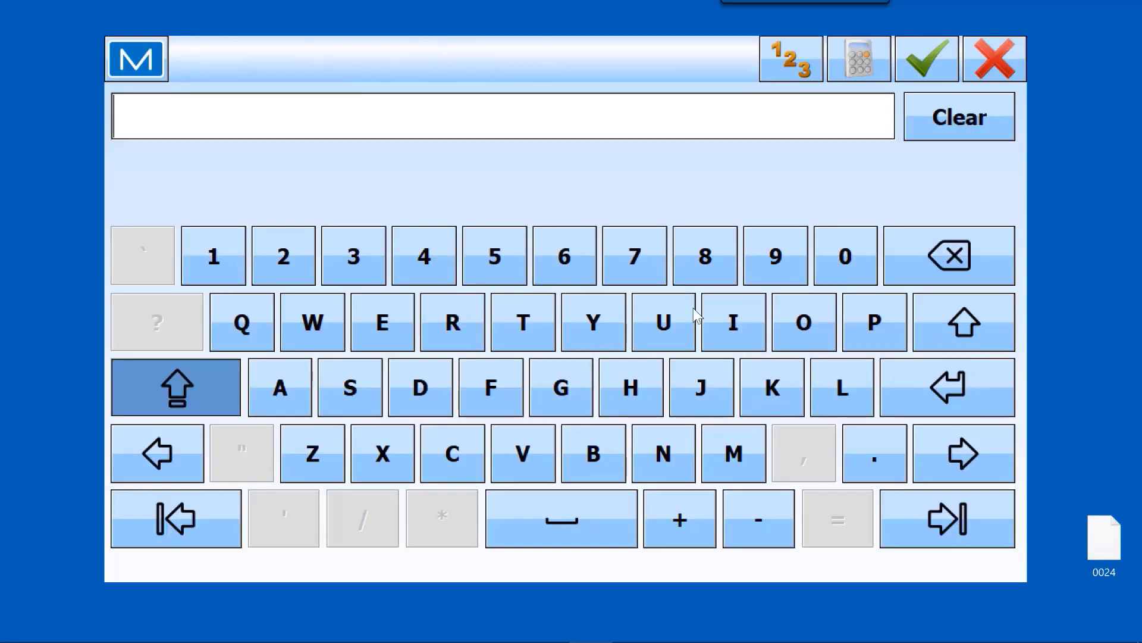
click(211, 253)
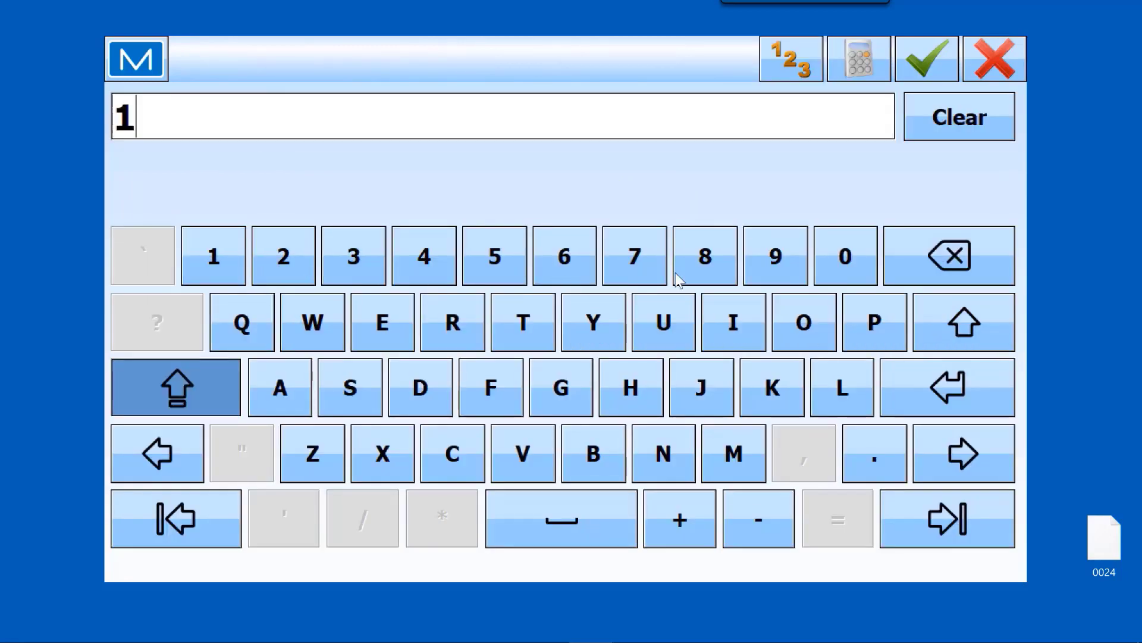
click(847, 261)
click(846, 262)
click(846, 262)
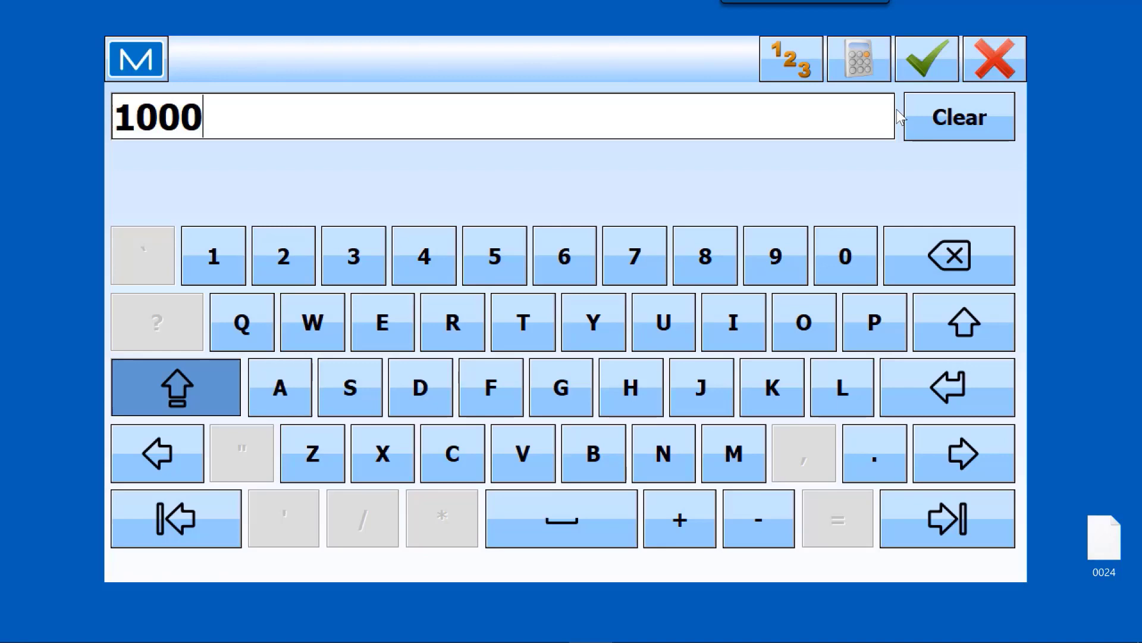
click(926, 57)
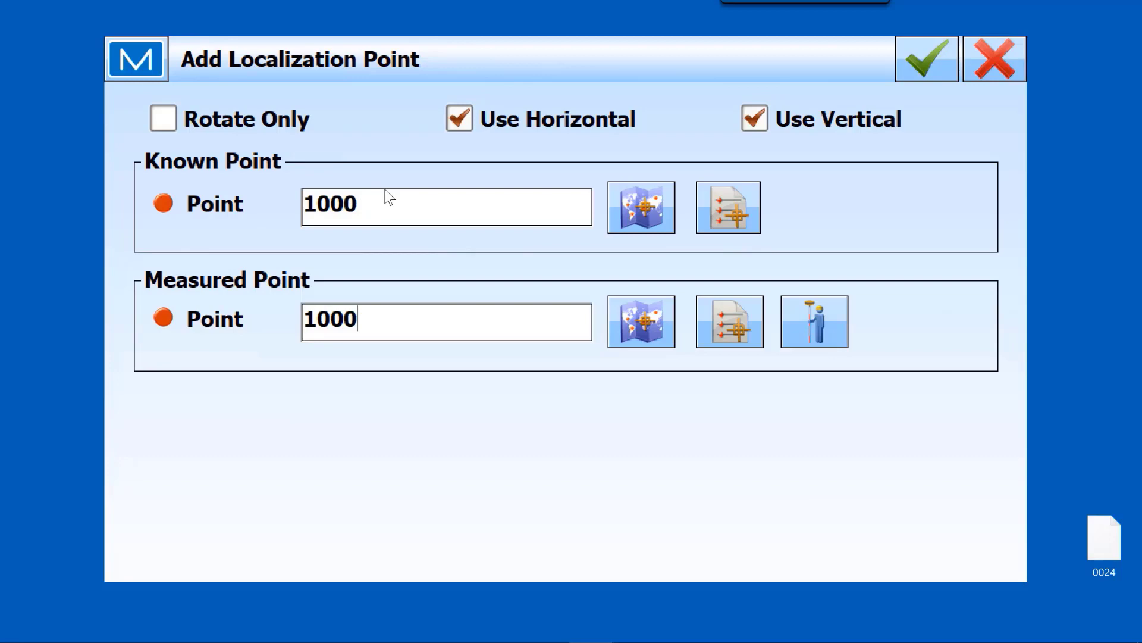
- Measure point 1000 with the rover, store it as a check point, and add the point pair to the localization
click(823, 322)
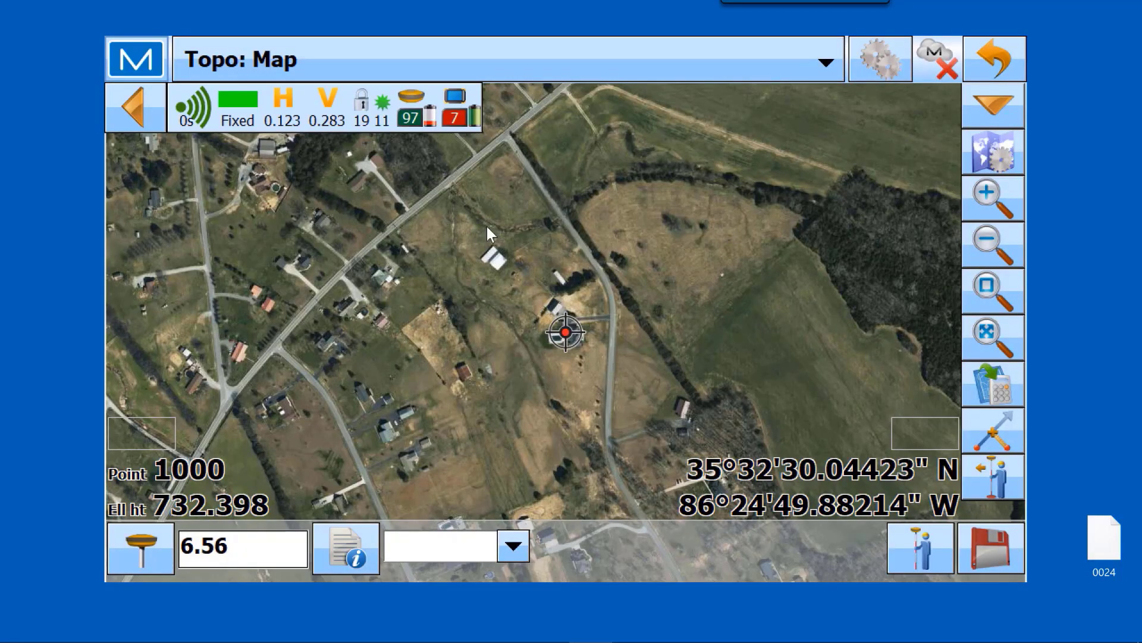
click(990, 554)
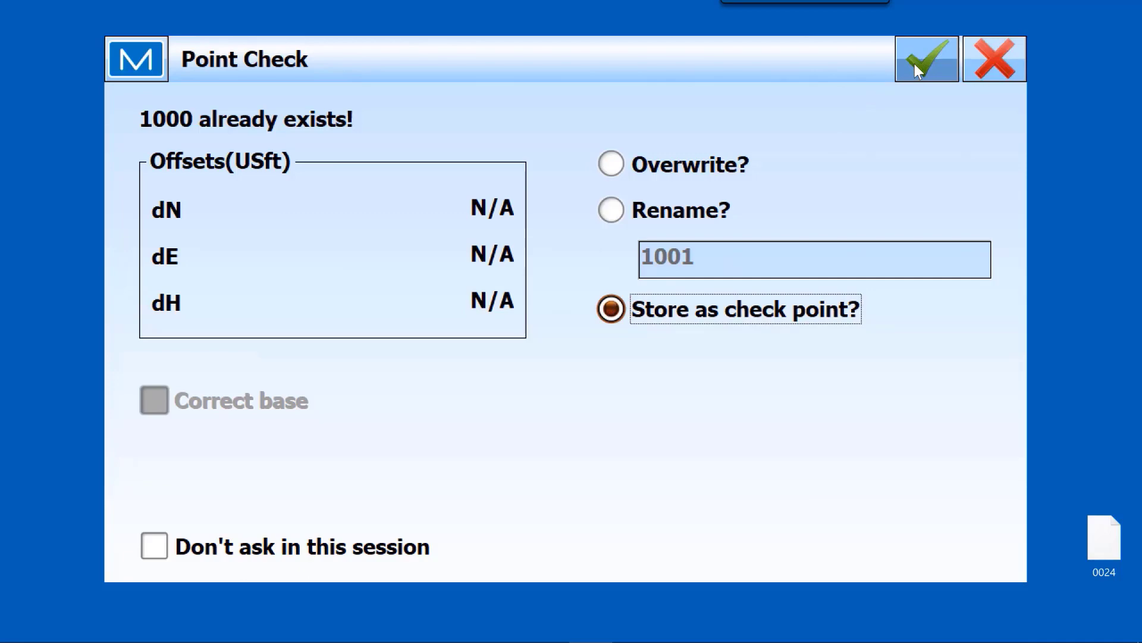
click(938, 62)
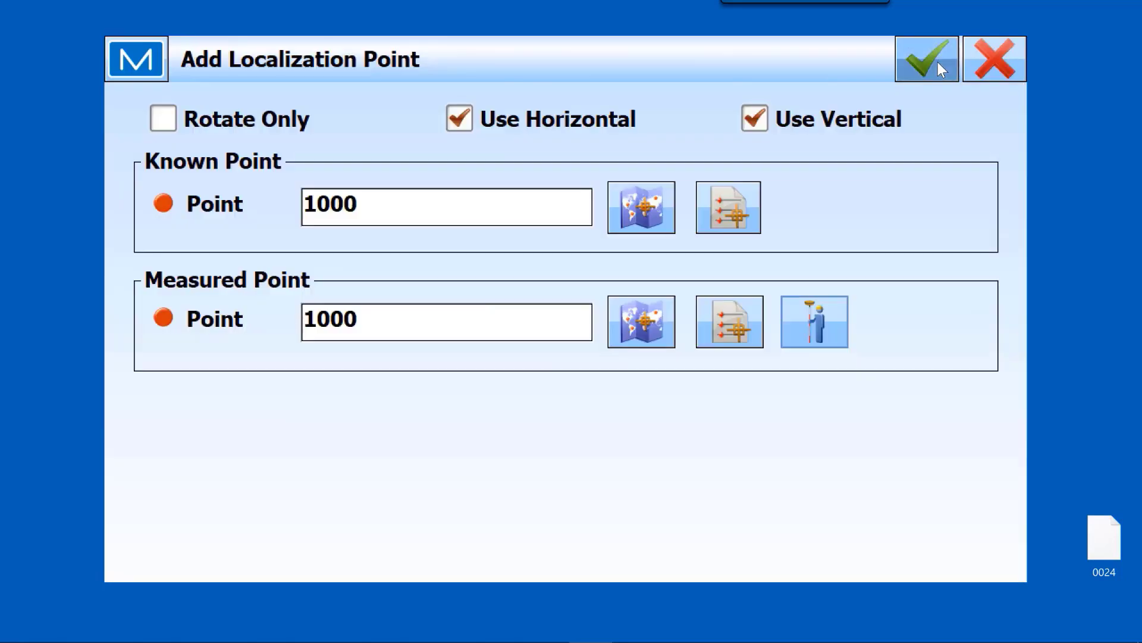
click(937, 62)
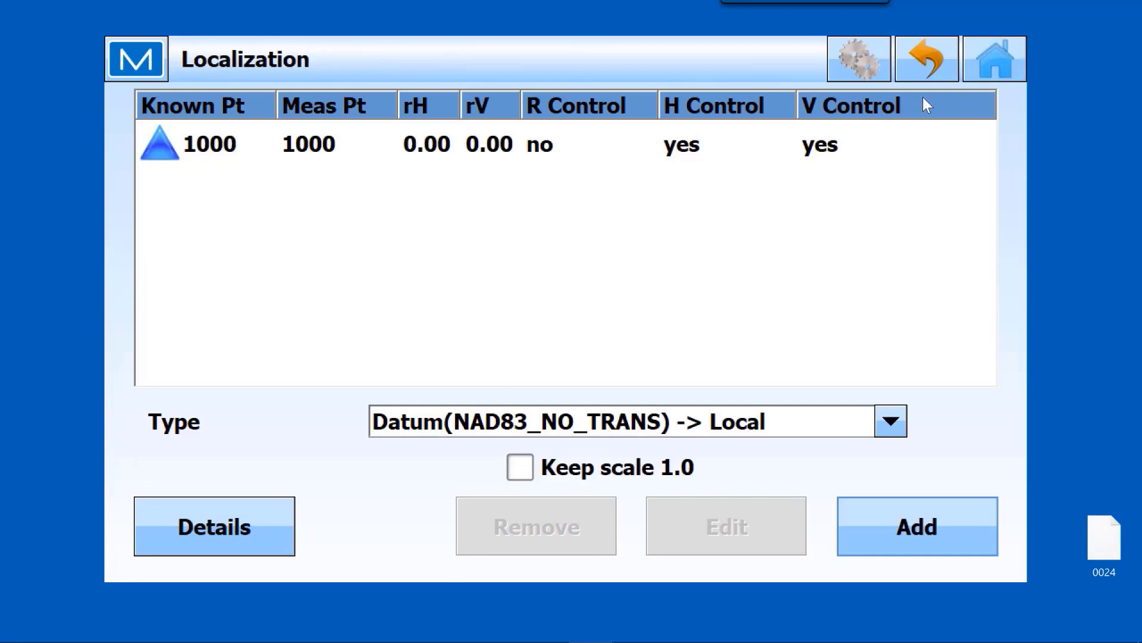
- Check the rover's localized position and coordinates on the topo survey map
click(990, 56)
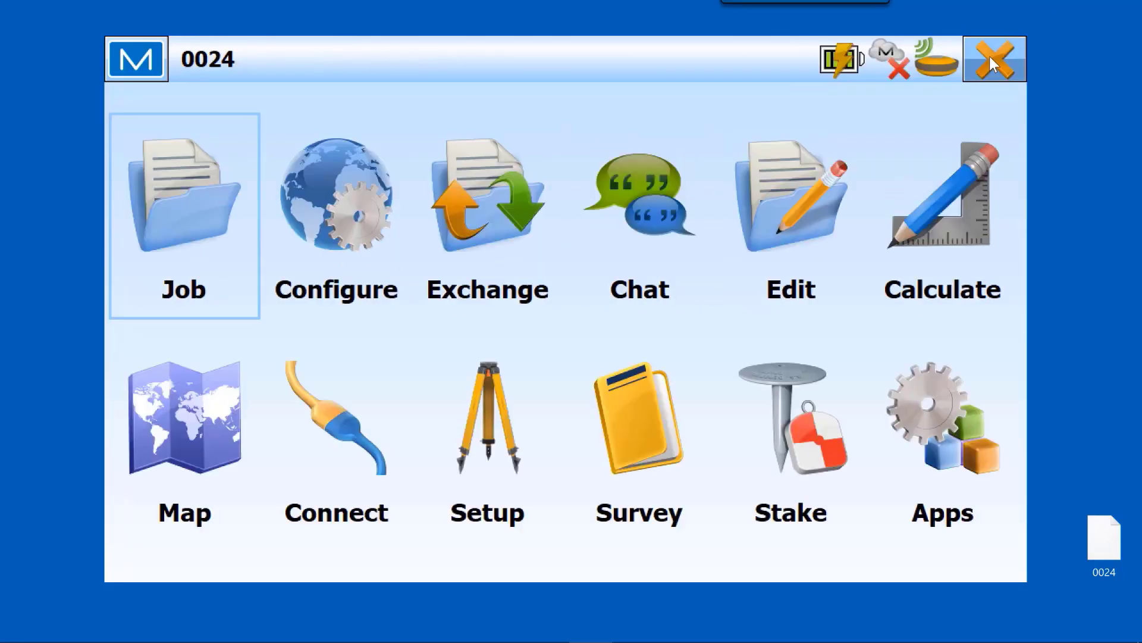
click(634, 447)
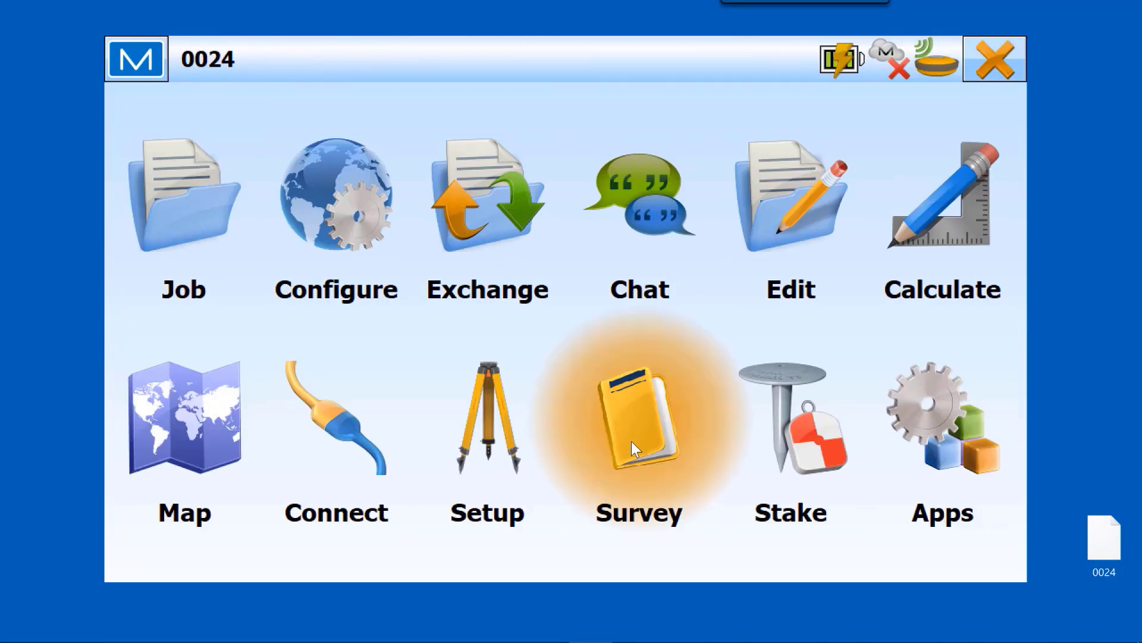
click(224, 230)
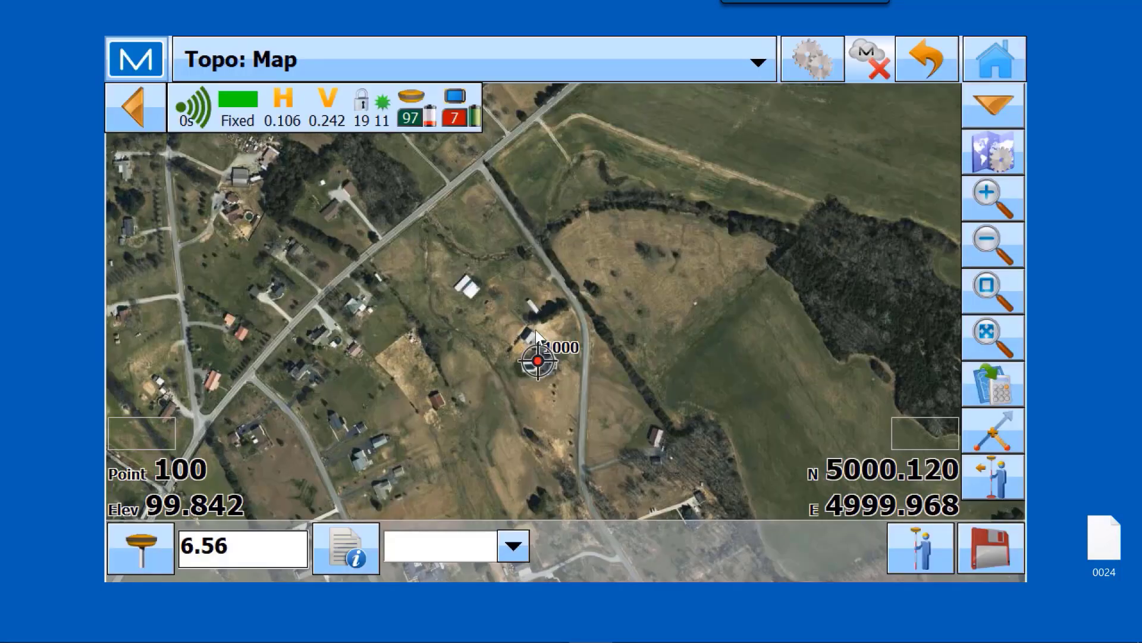